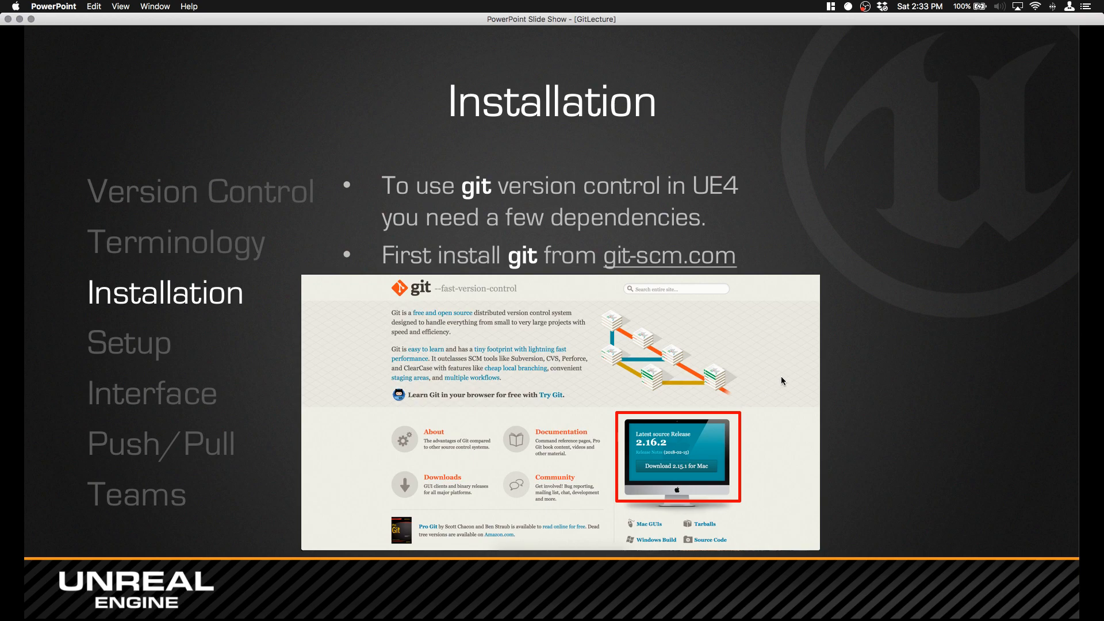
# Step: Open git-scm.com from the Installation slide's link and widen the browser window
pyautogui.click(707, 261)
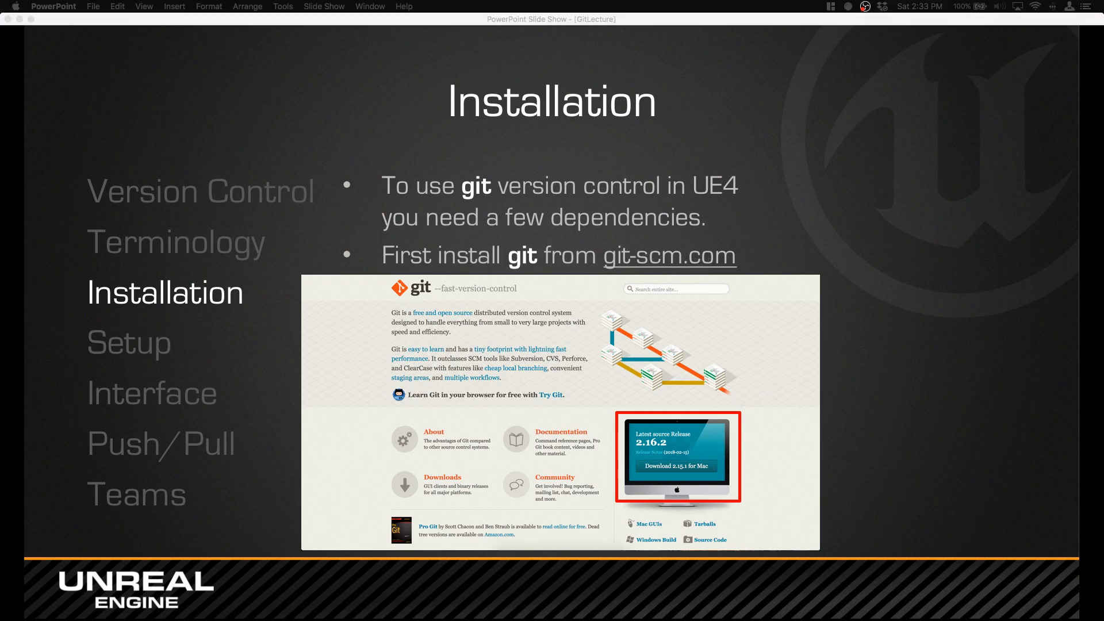
pyautogui.moveTo(0, 241); pyautogui.dragTo(545, 37)
pyautogui.click(586, 178)
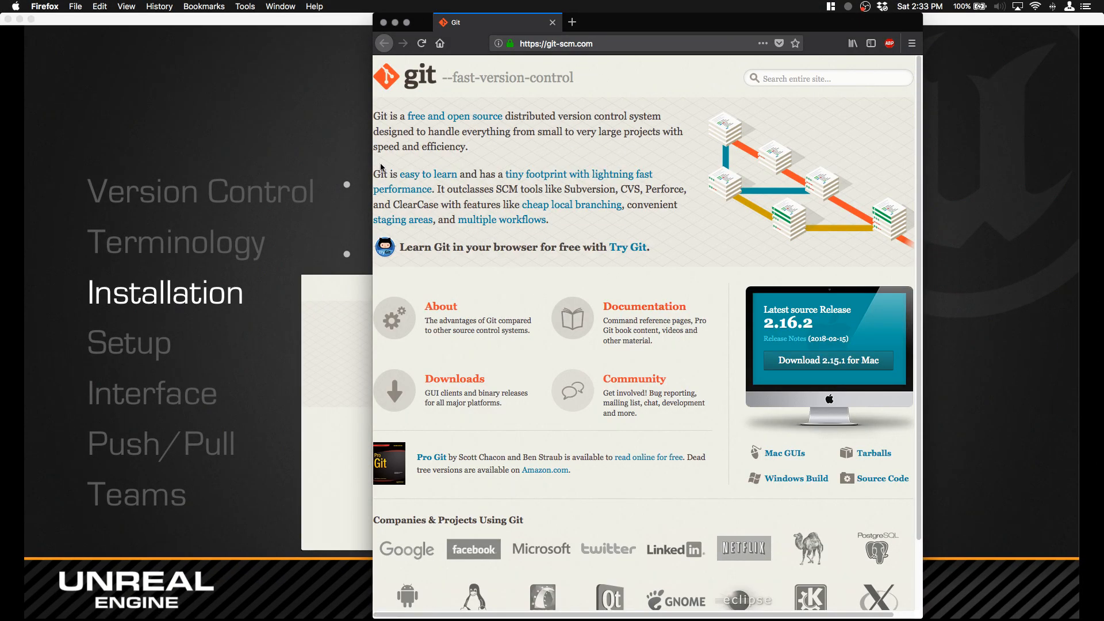
pyautogui.moveTo(373, 164); pyautogui.dragTo(138, 183)
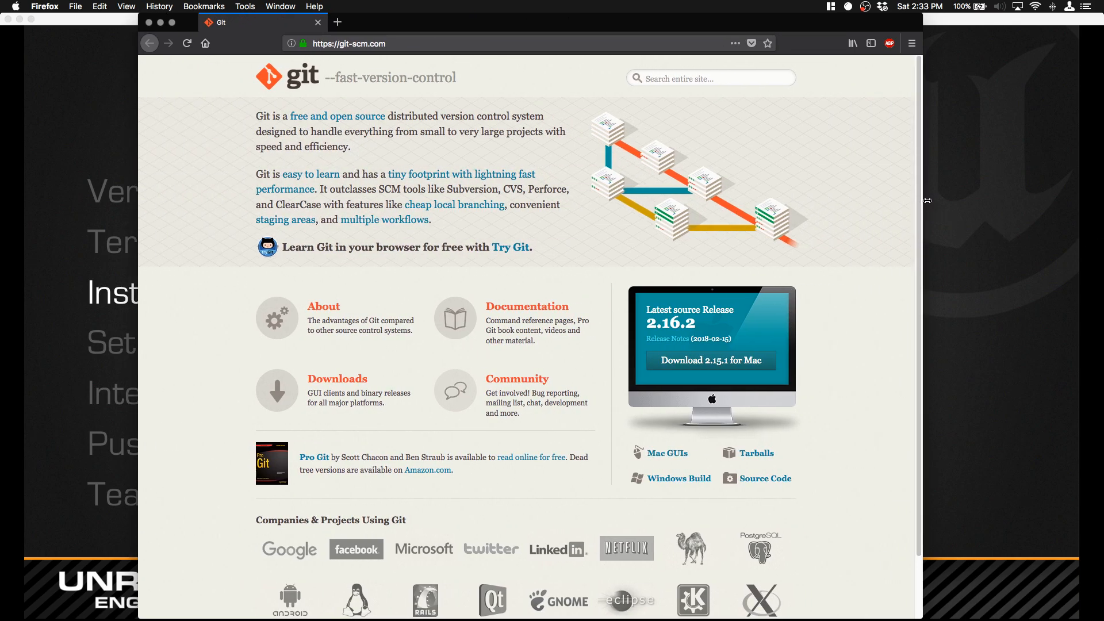
pyautogui.moveTo(922, 201); pyautogui.dragTo(1029, 192)
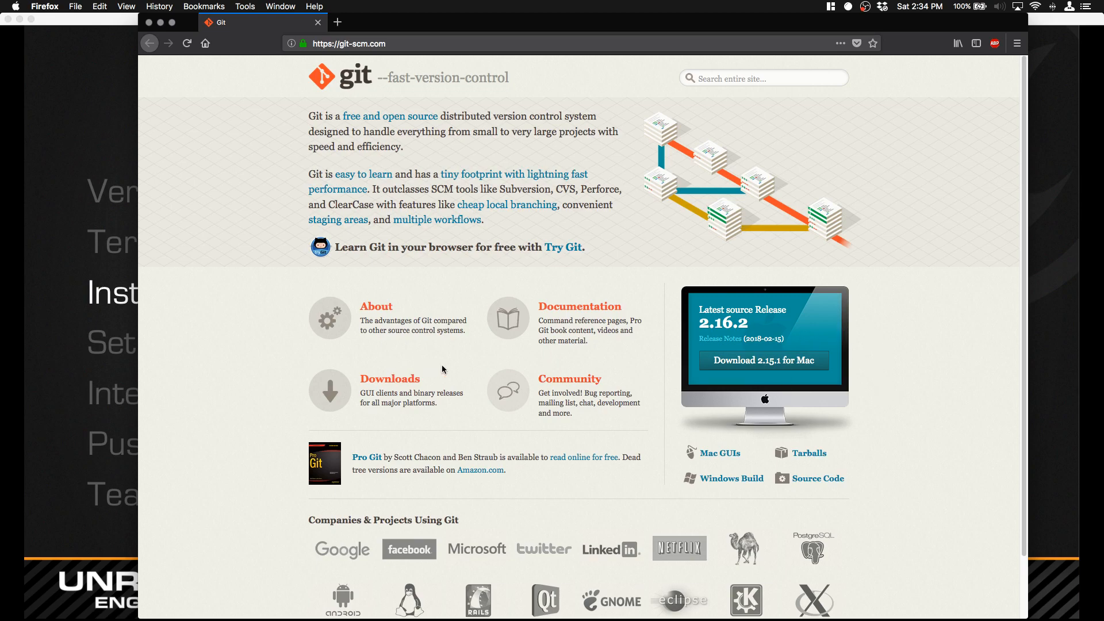
# Step: View Git's Windows download page, dismissing the installer download and closing the browser window
pyautogui.click(409, 385)
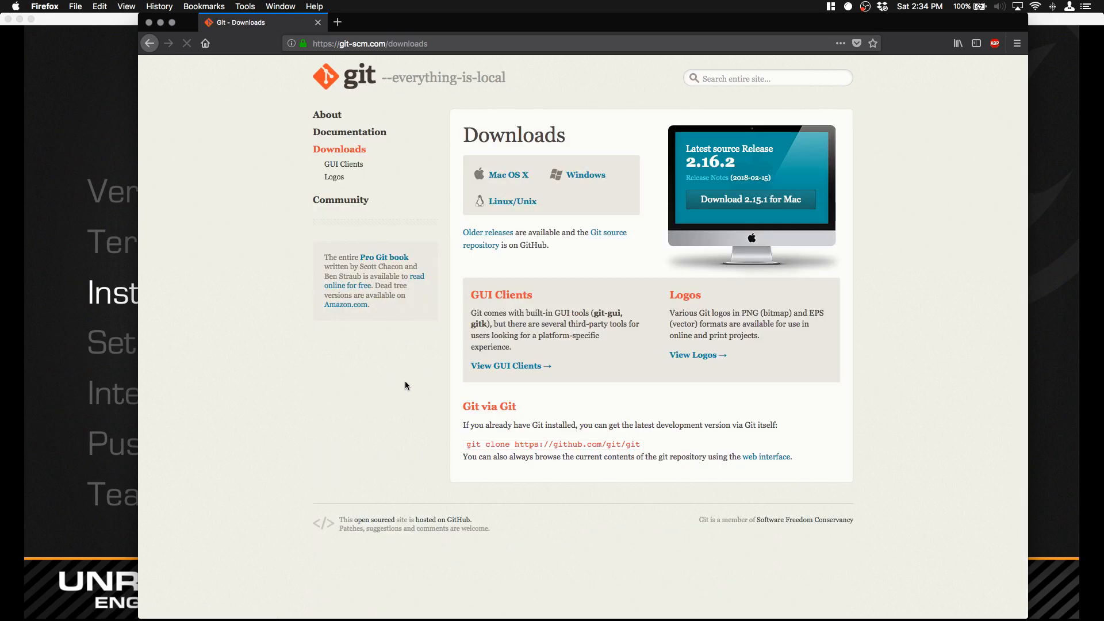
pyautogui.click(599, 177)
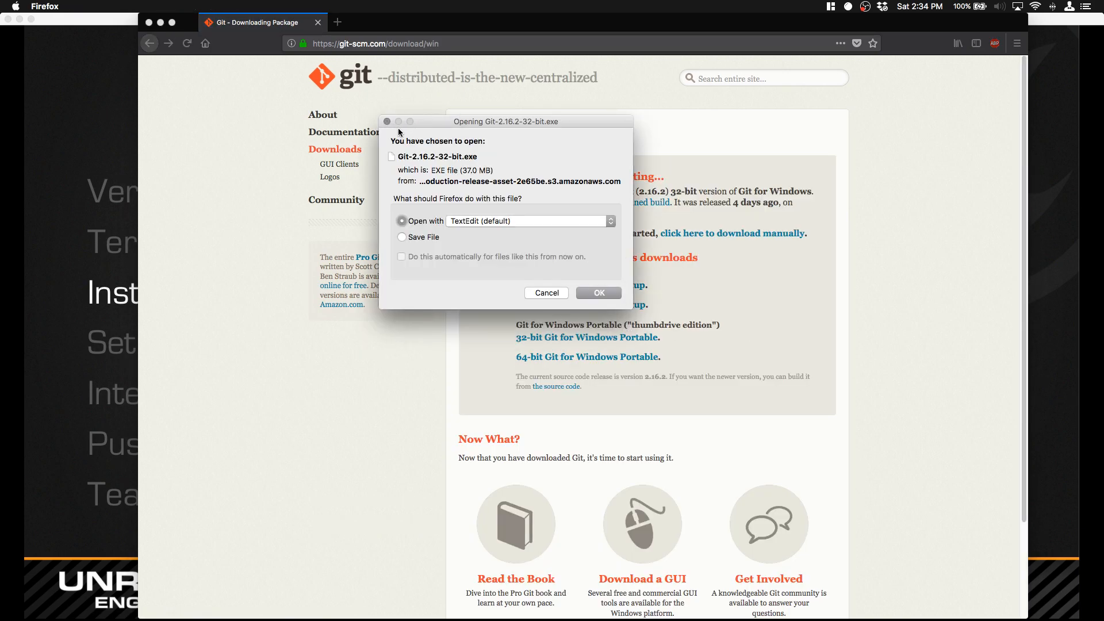
pyautogui.click(387, 121)
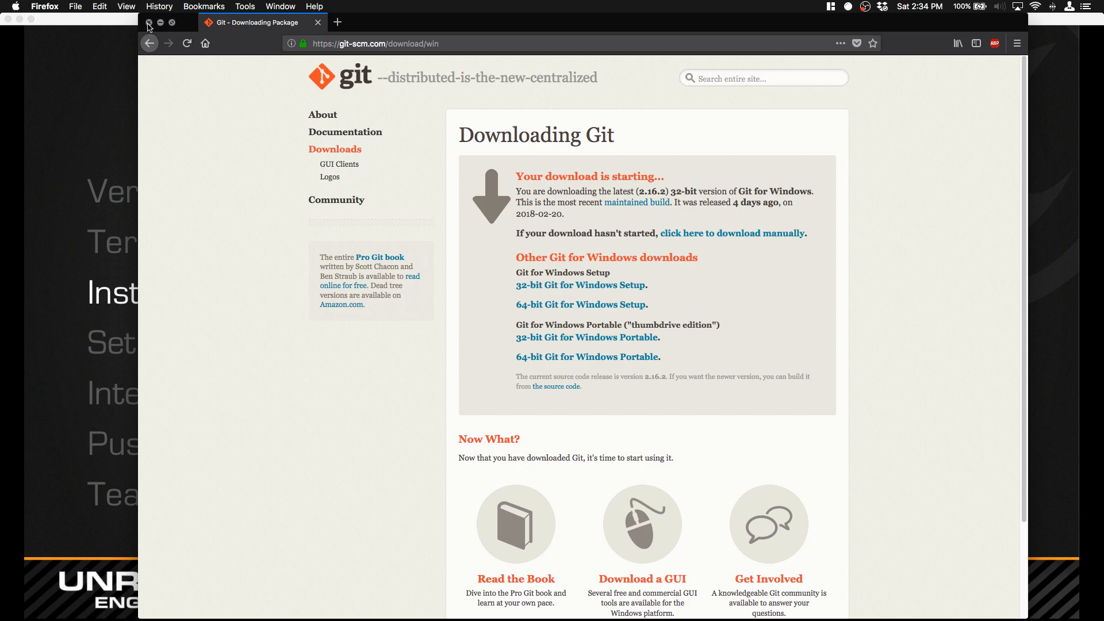
pyautogui.click(148, 23)
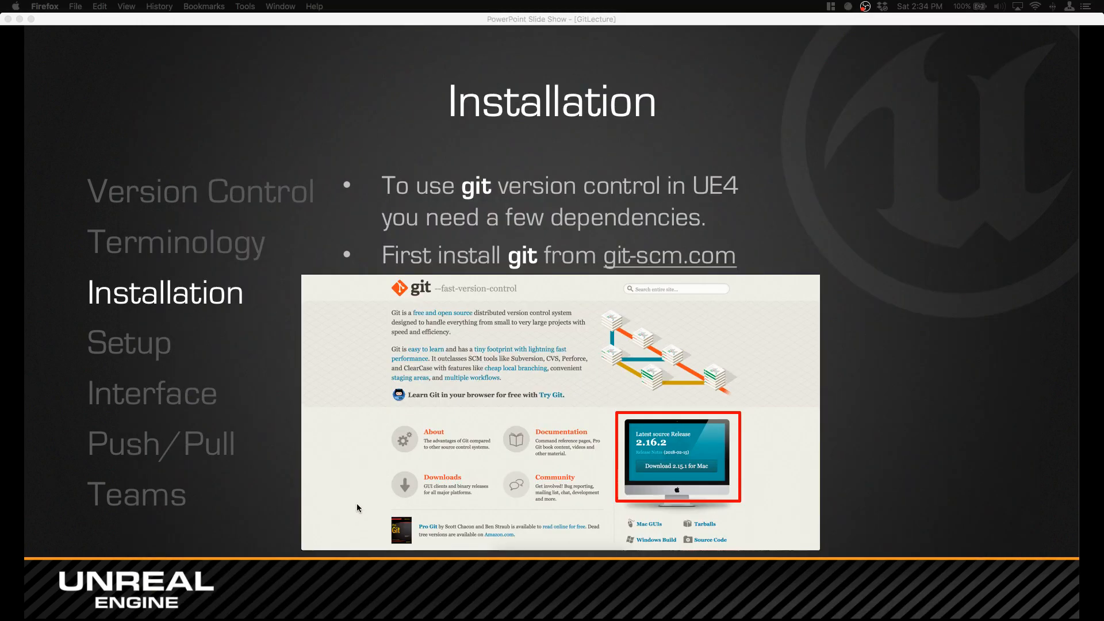
# Step: Advance the presentation to the GitHub Desktop installation slide and view the linked desktop.github.com page
pyautogui.click(1015, 301)
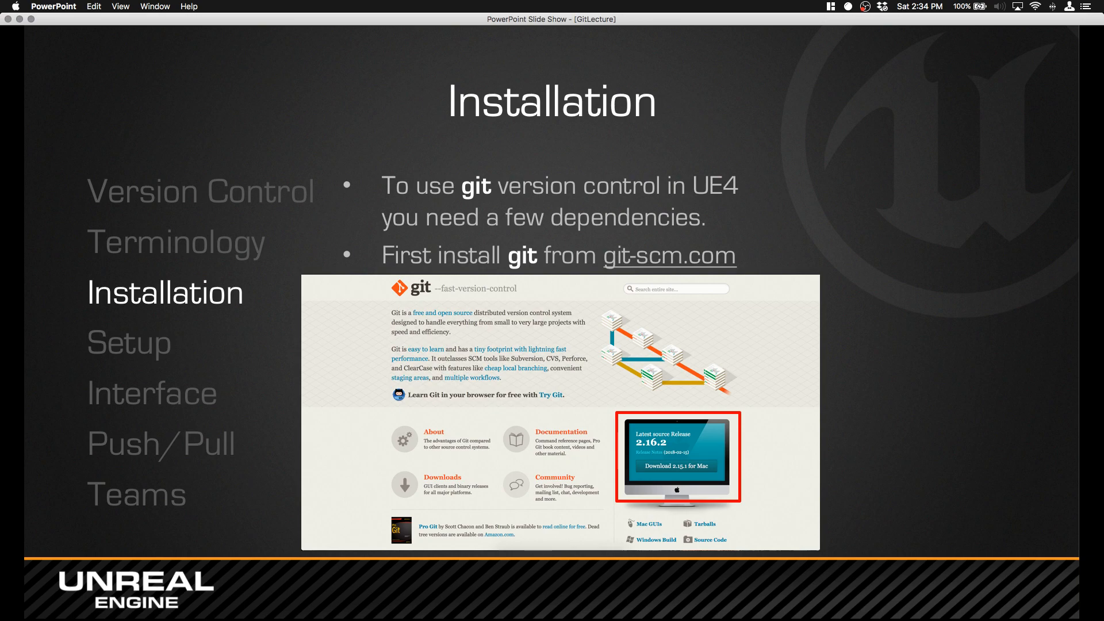
pyautogui.click(921, 321)
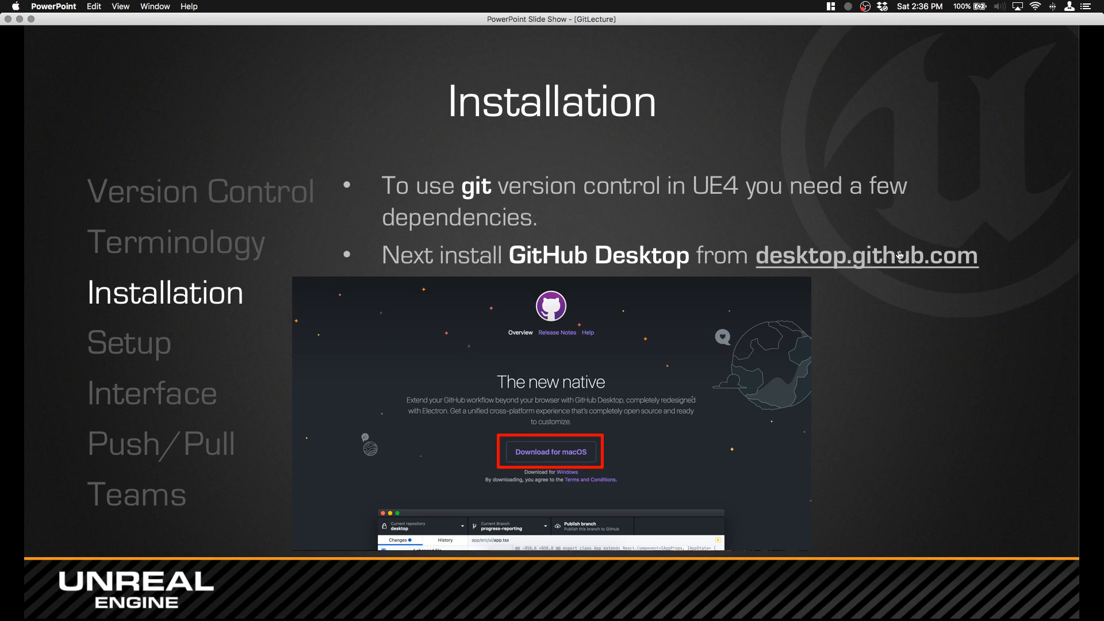
pyautogui.click(866, 259)
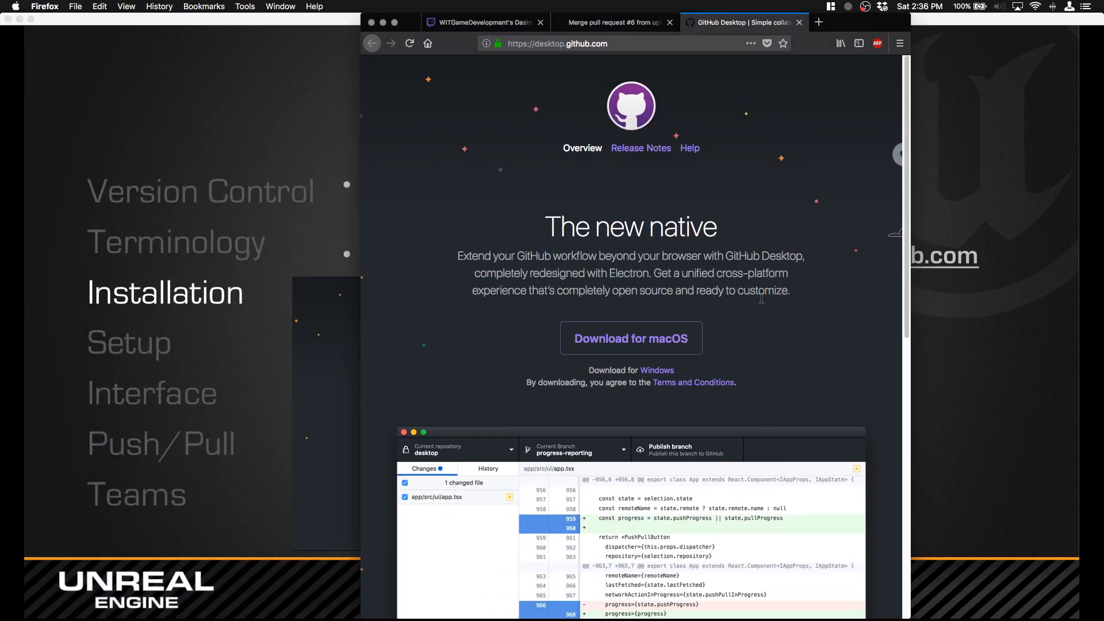
pyautogui.moveTo(674, 371); pyautogui.dragTo(507, 295)
pyautogui.click(770, 323)
pyautogui.moveTo(845, 23); pyautogui.dragTo(0, 35)
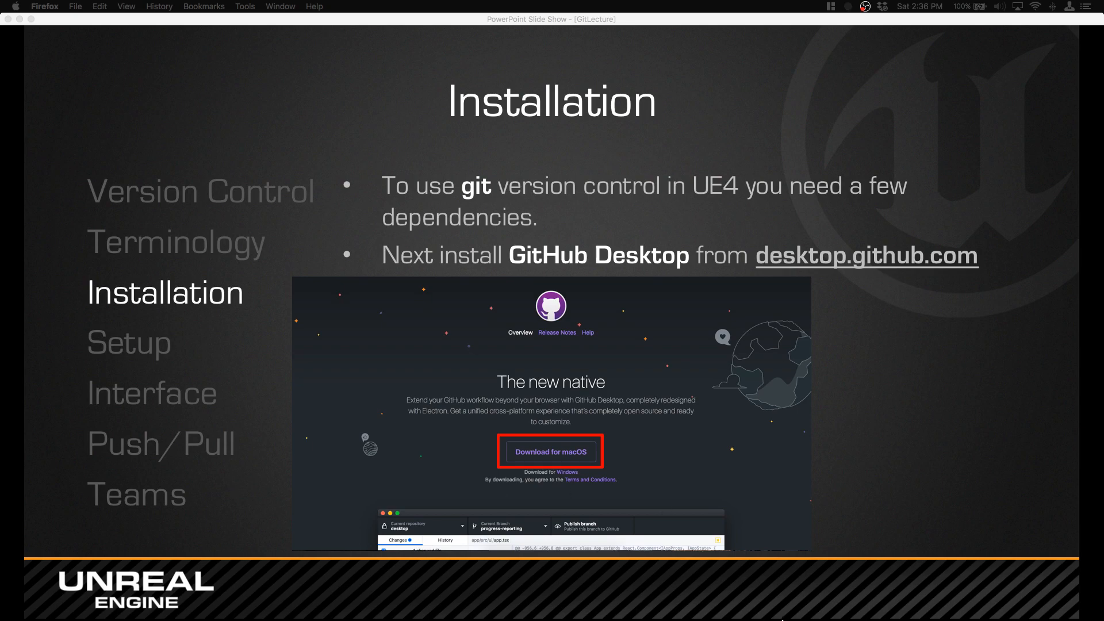
# Step: Switch to GitHub Desktop and open the GitHub.com sign-in form from the account preferences
pyautogui.click(538, 617)
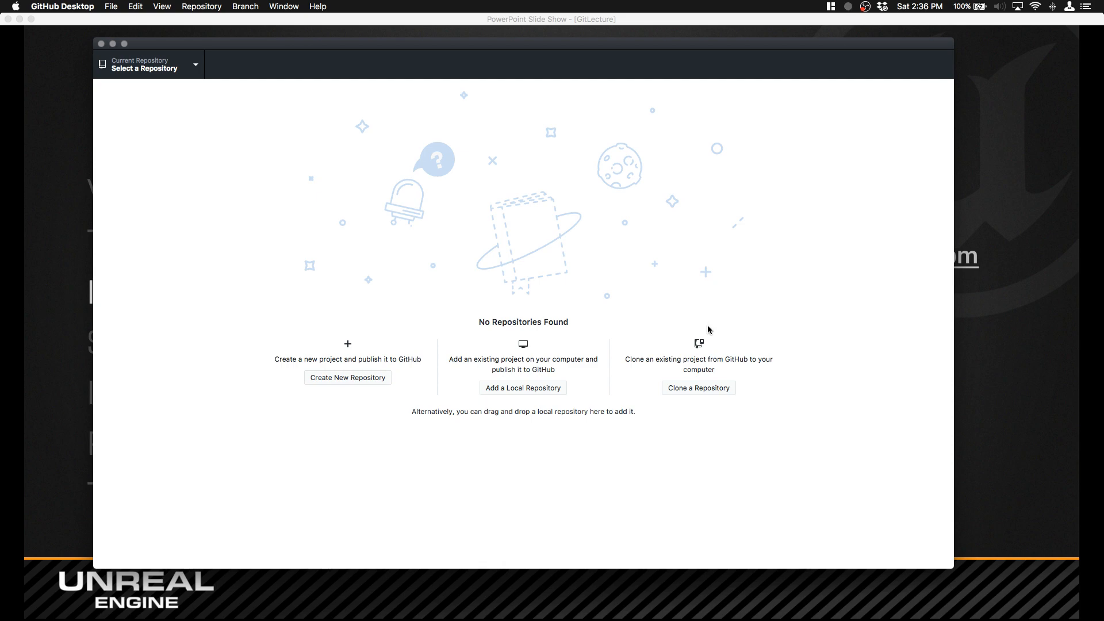
pyautogui.click(92, 7)
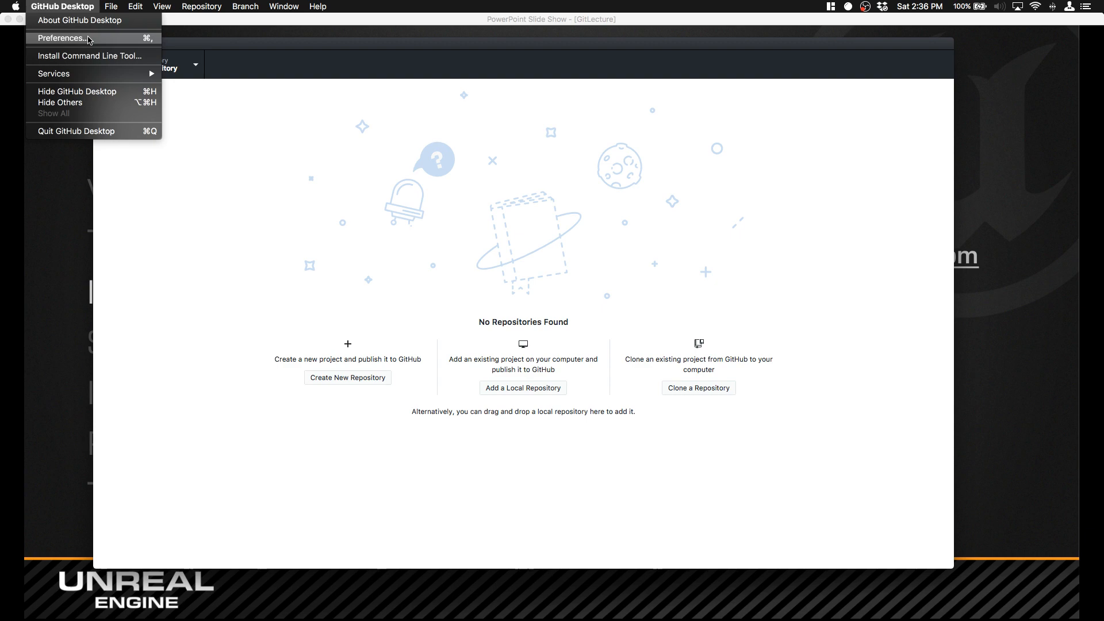
pyautogui.click(89, 38)
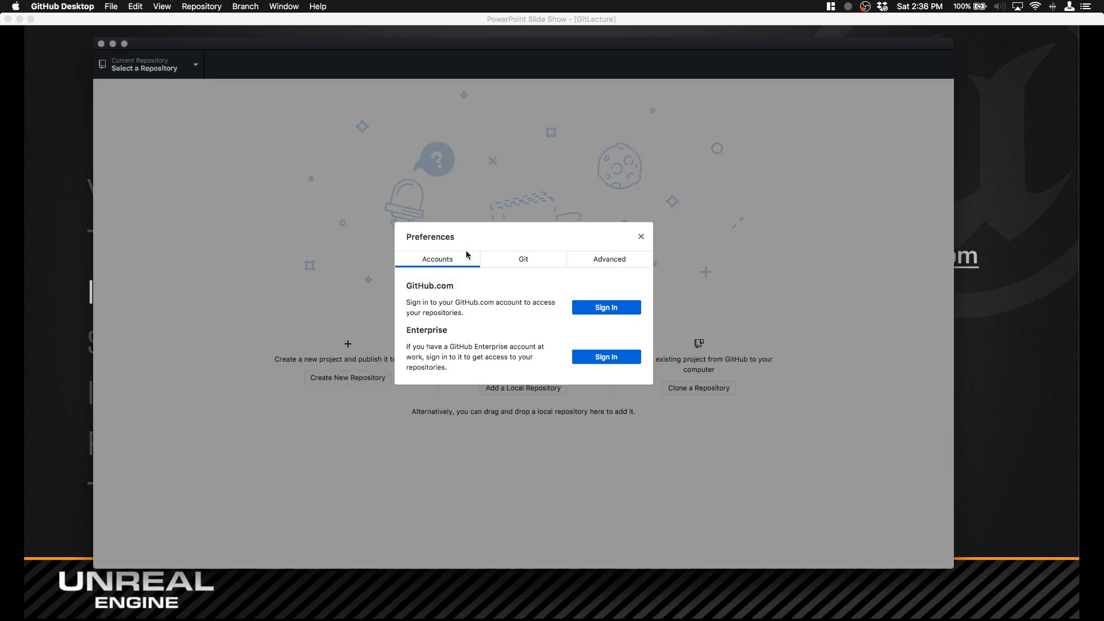
pyautogui.click(603, 307)
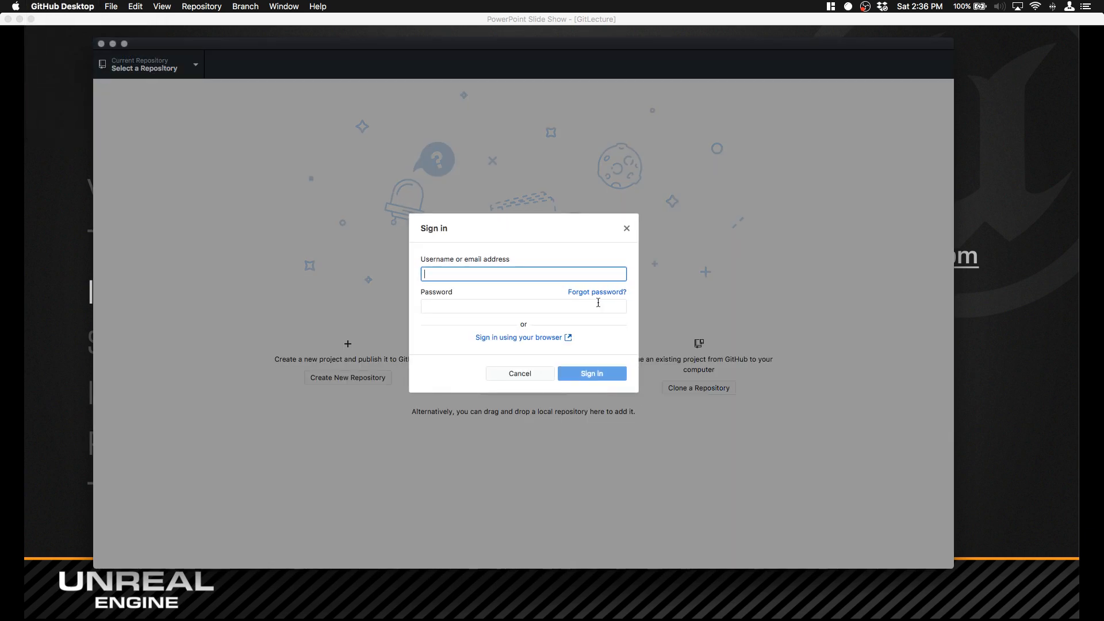
# Step: Try to sign in to GitHub.com with the account's e-mail address and password
pyautogui.press('Tab')
pyautogui.press('Tab')
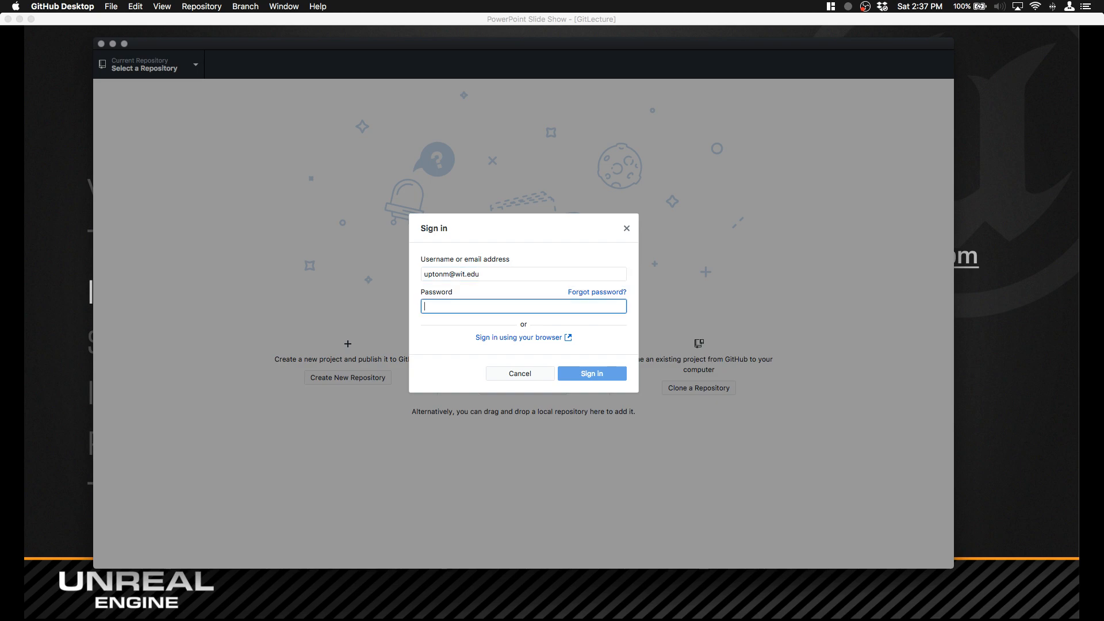
pyautogui.write('•')
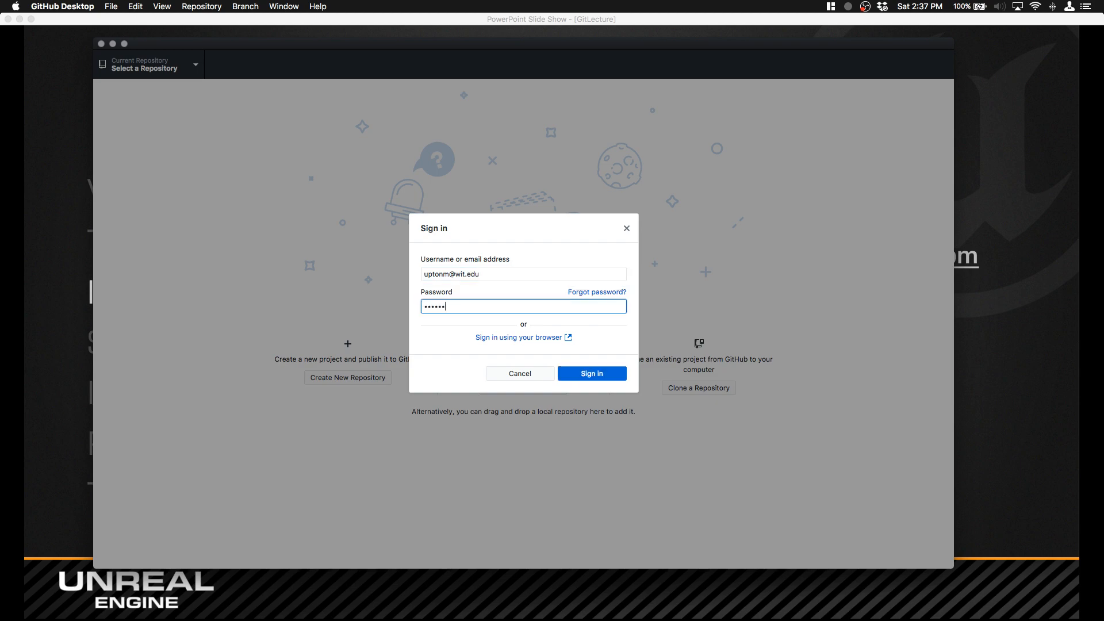
pyautogui.write('•••••••••••')
pyautogui.press('Return')
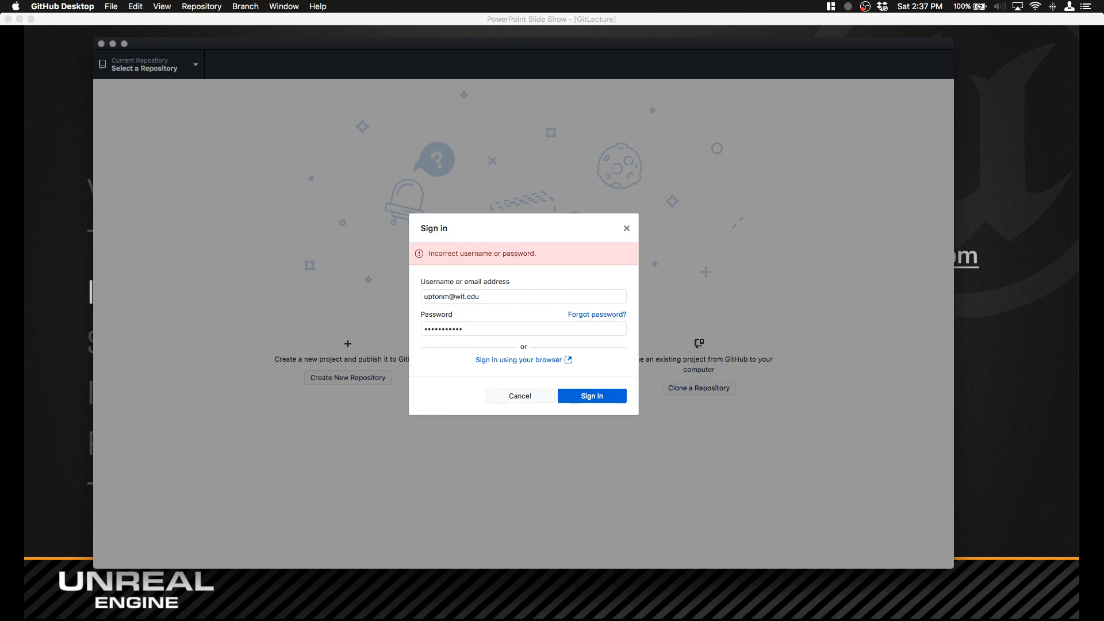
# Step: Choose to sign in to GitHub.com using the browser instead of the password form
pyautogui.click(569, 329)
pyautogui.moveTo(569, 329); pyautogui.dragTo(213, 337)
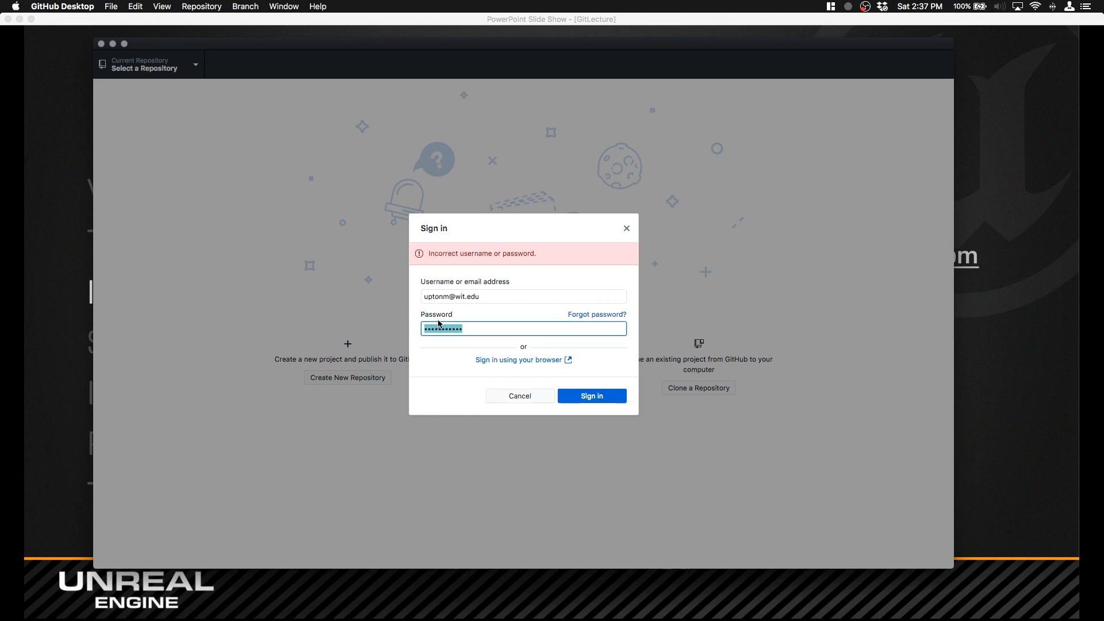
pyautogui.click(526, 360)
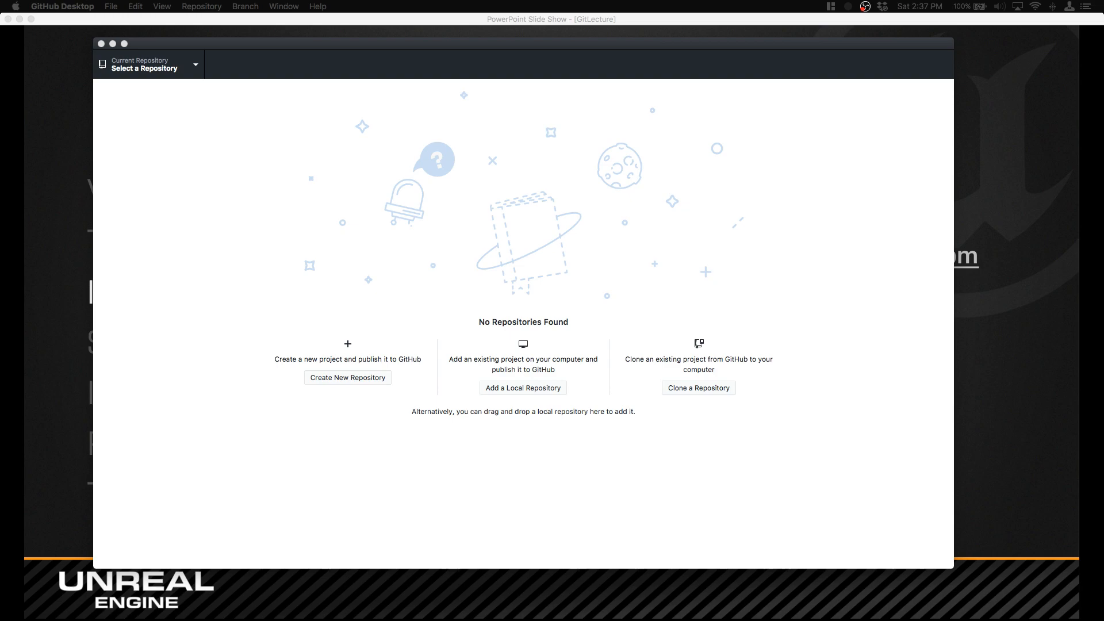
# Step: Switch to Firefox and open the RPG repository from the signed-in account's GitHub profile
pyautogui.moveTo(0, 144); pyautogui.dragTo(481, 1)
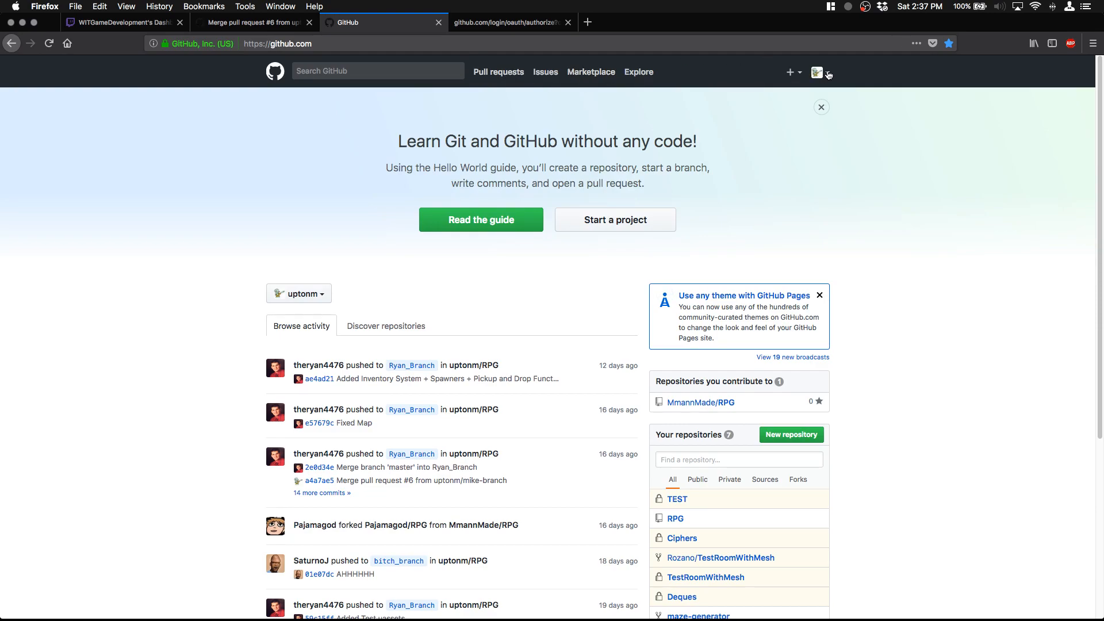
pyautogui.click(828, 73)
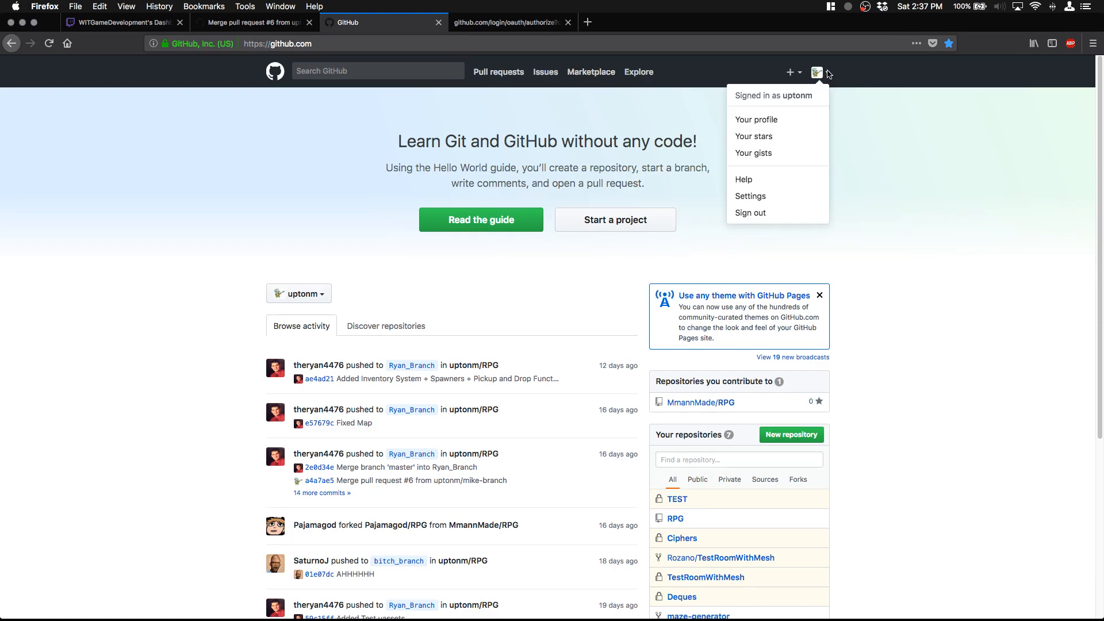
pyautogui.click(757, 127)
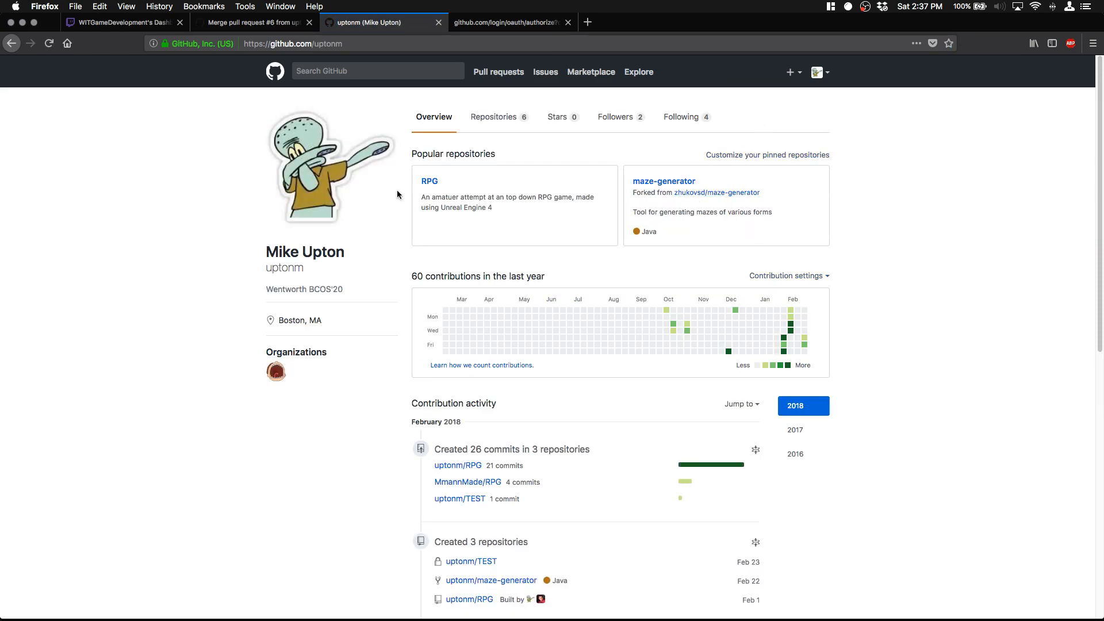
pyautogui.click(429, 184)
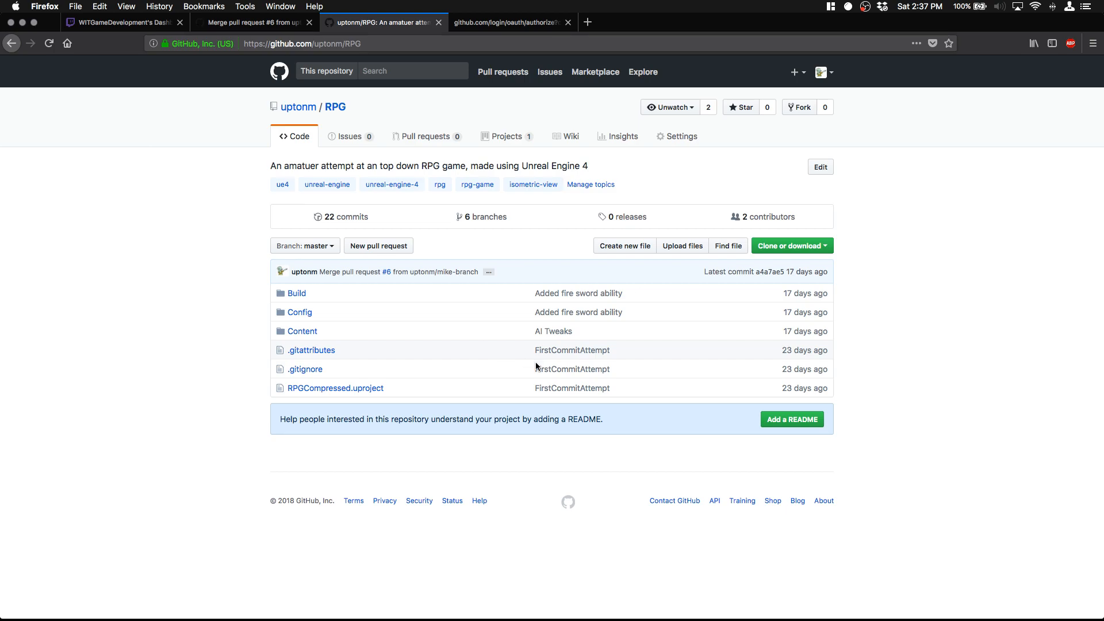
# Step: Open the RPG repository's commit history on master and look through the commits from newest to oldest
pyautogui.click(351, 219)
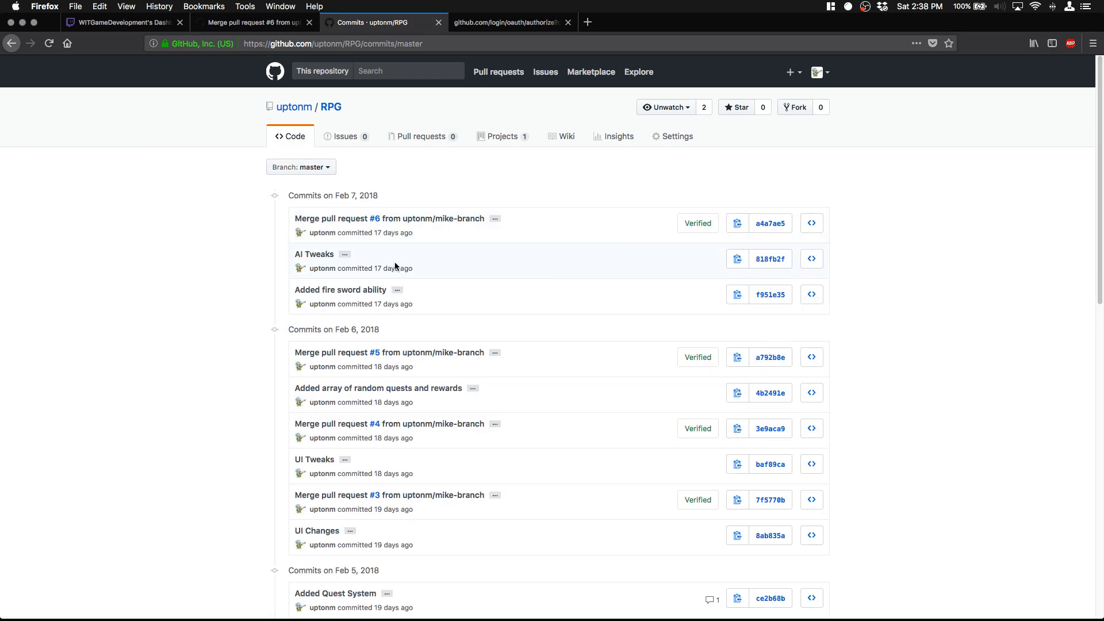
pyautogui.scroll(-10, 395, 264)
pyautogui.scroll(-9, 395, 269)
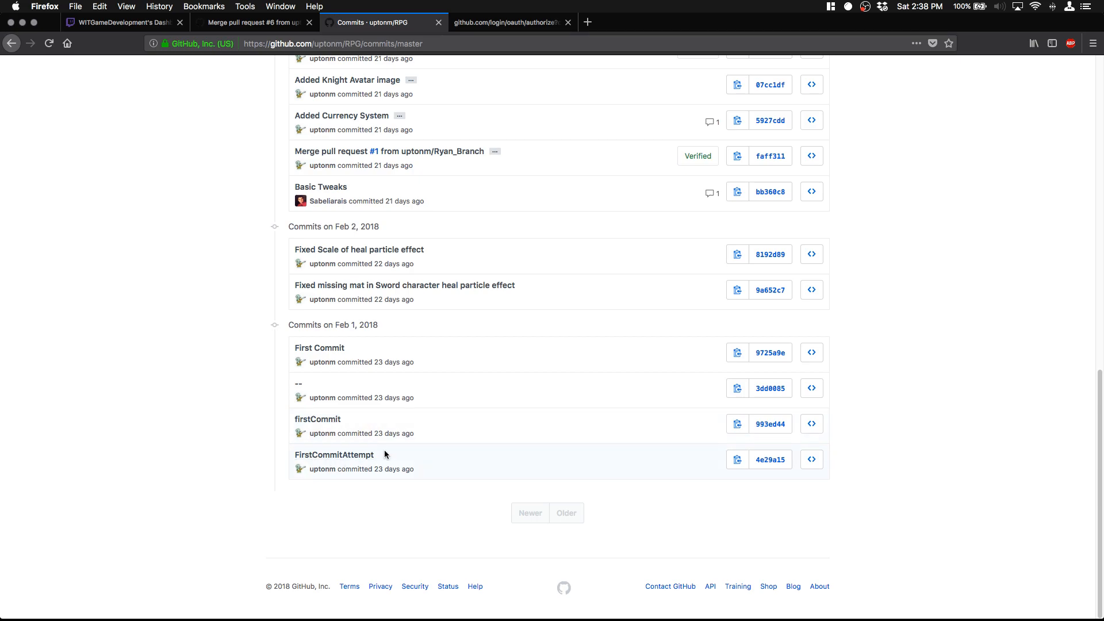
pyautogui.scroll(1, 405, 440)
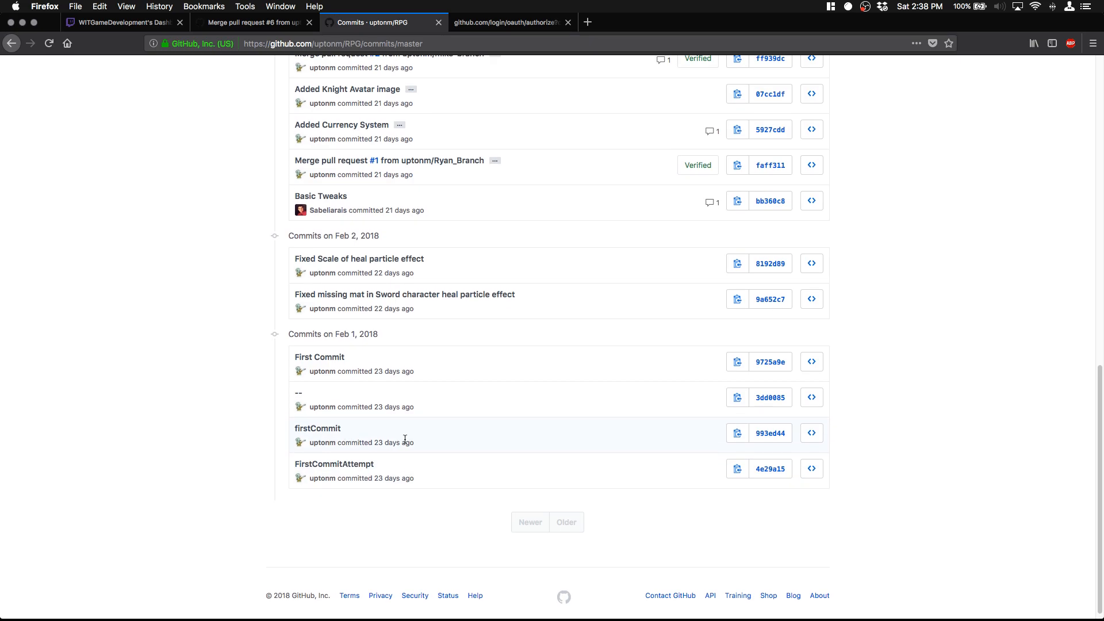
pyautogui.scroll(15, 405, 439)
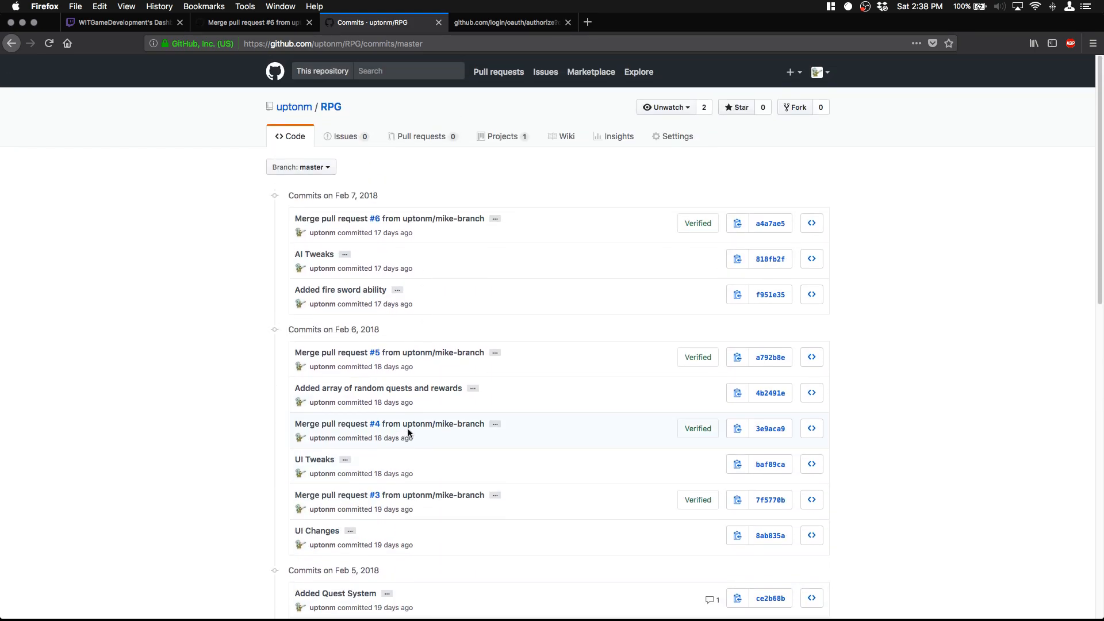
pyautogui.scroll(-10, 409, 433)
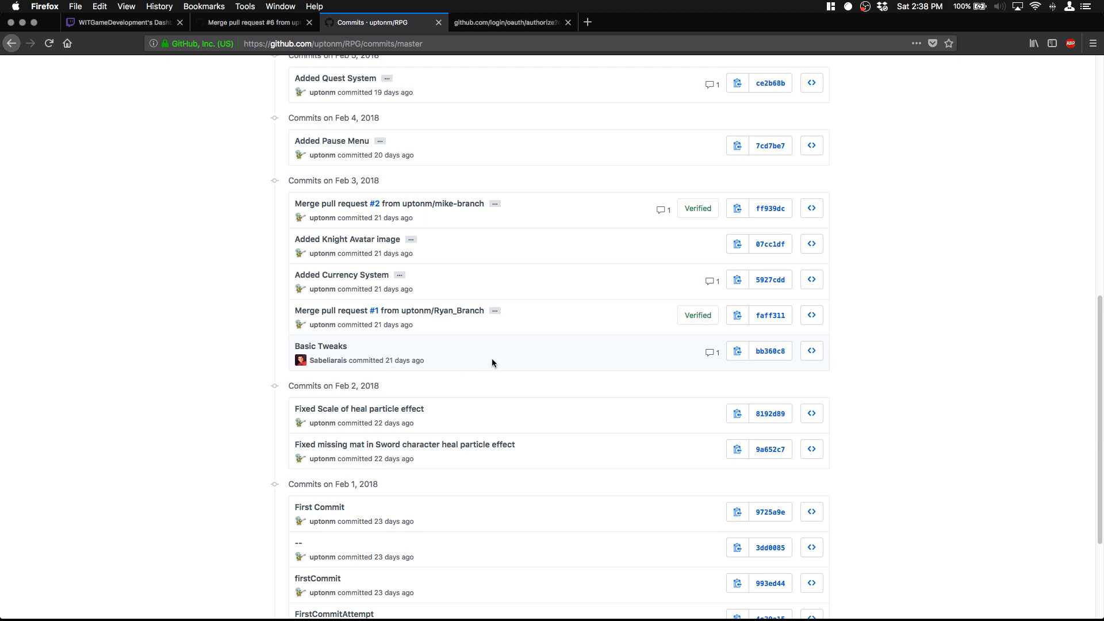
pyautogui.scroll(8, 558, 344)
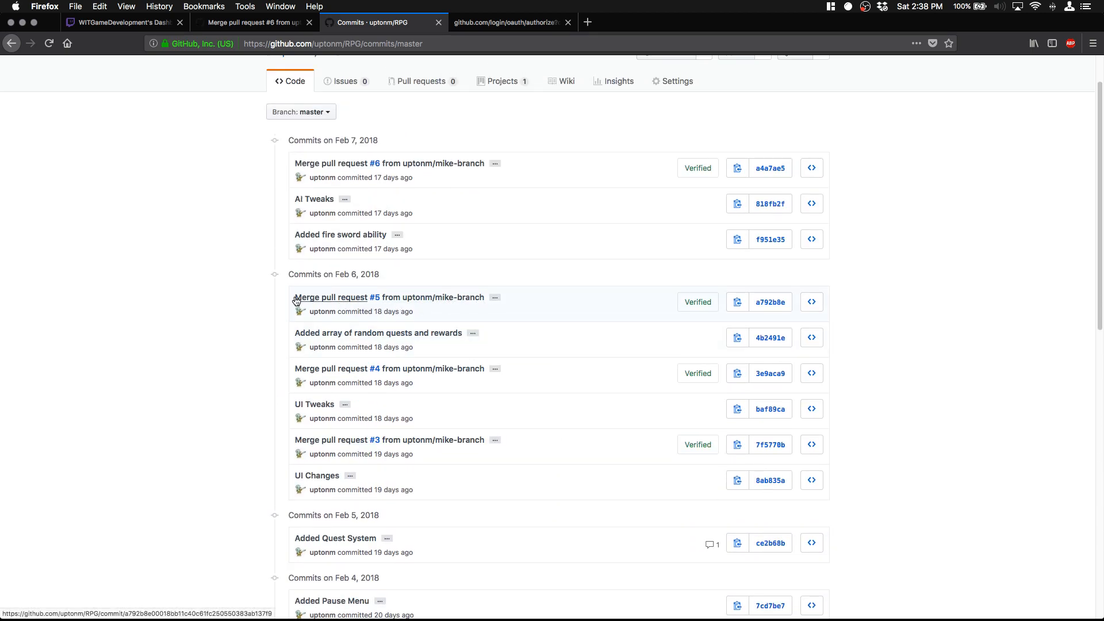
pyautogui.scroll(-2, 337, 357)
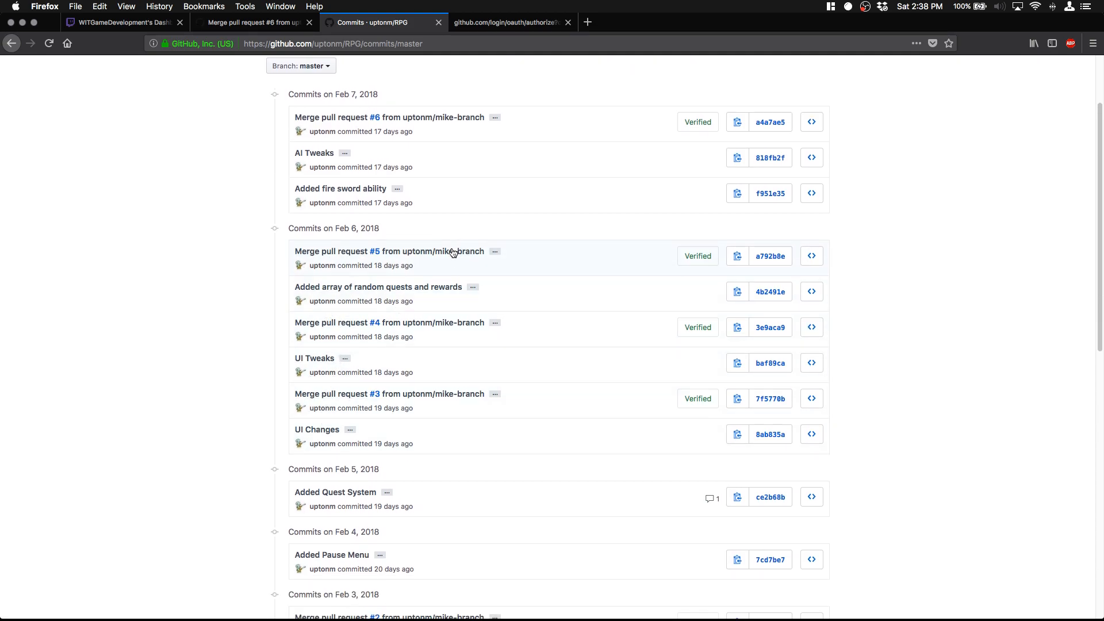
# Step: Inspect the changed files in the merge commit for pull request #5 and return to the commit history
pyautogui.click(332, 253)
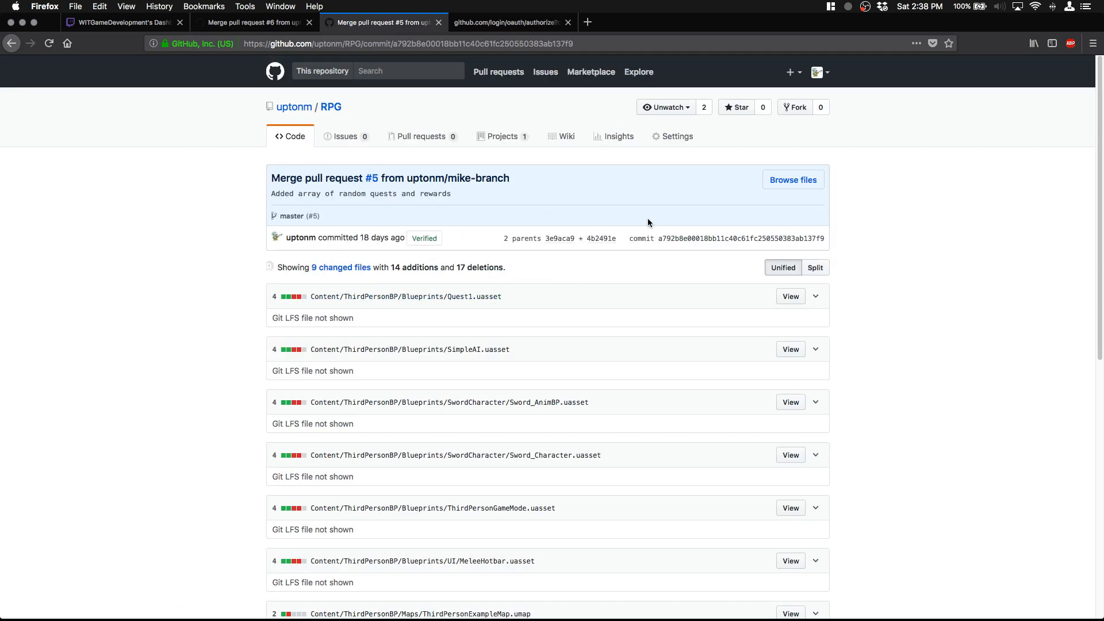
pyautogui.click(11, 44)
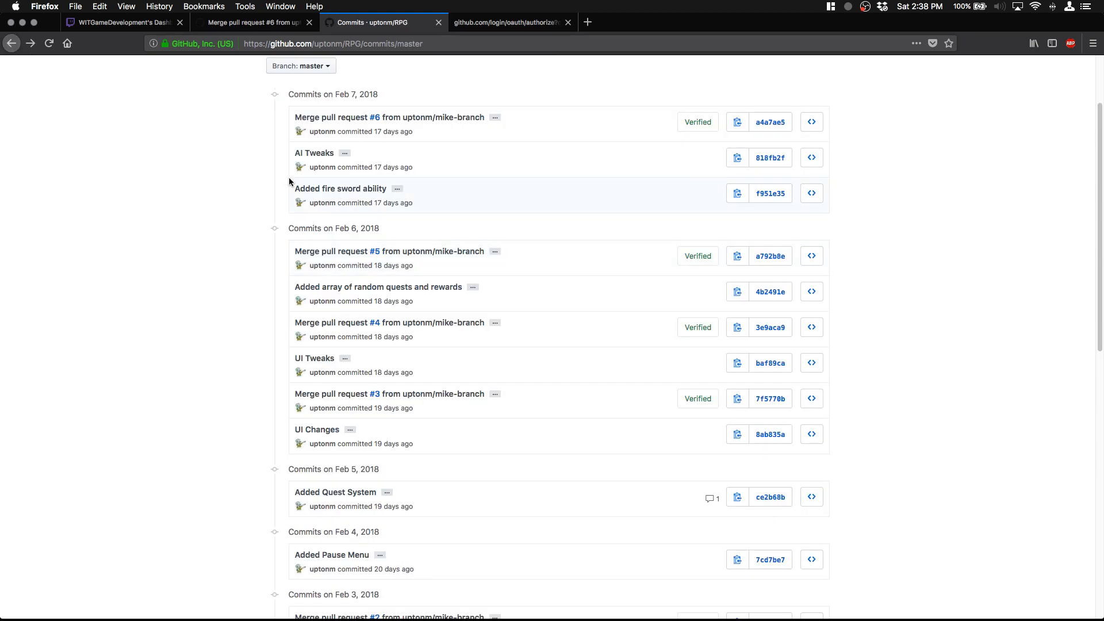
pyautogui.scroll(3, 444, 246)
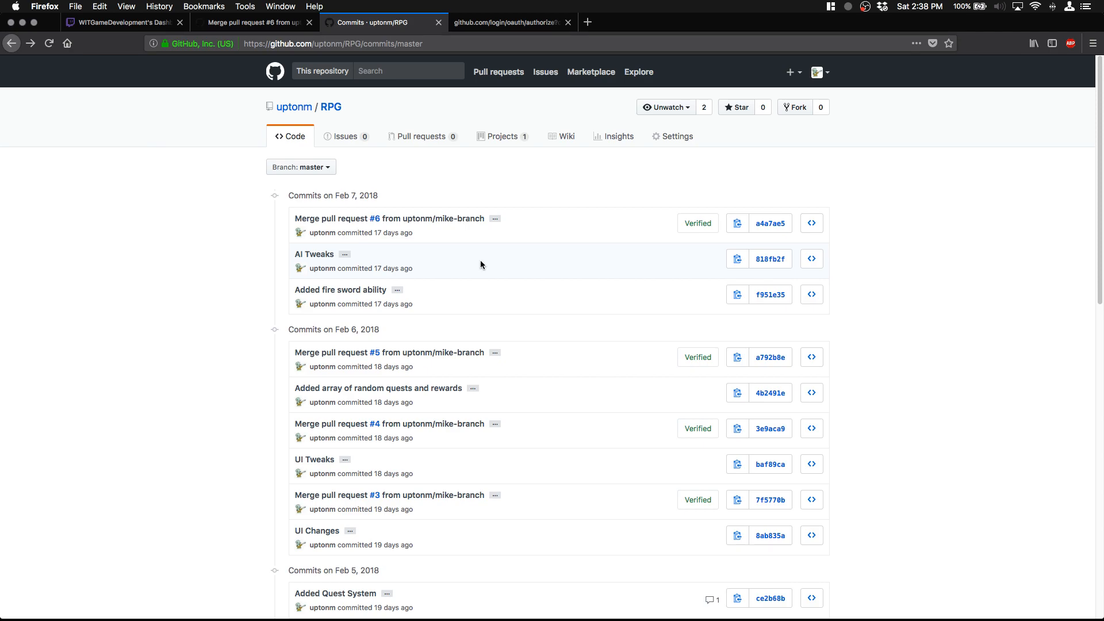
# Step: Return to the RPG repository's main code page, show its clone options and copy the HTTPS clone URL
pyautogui.click(299, 136)
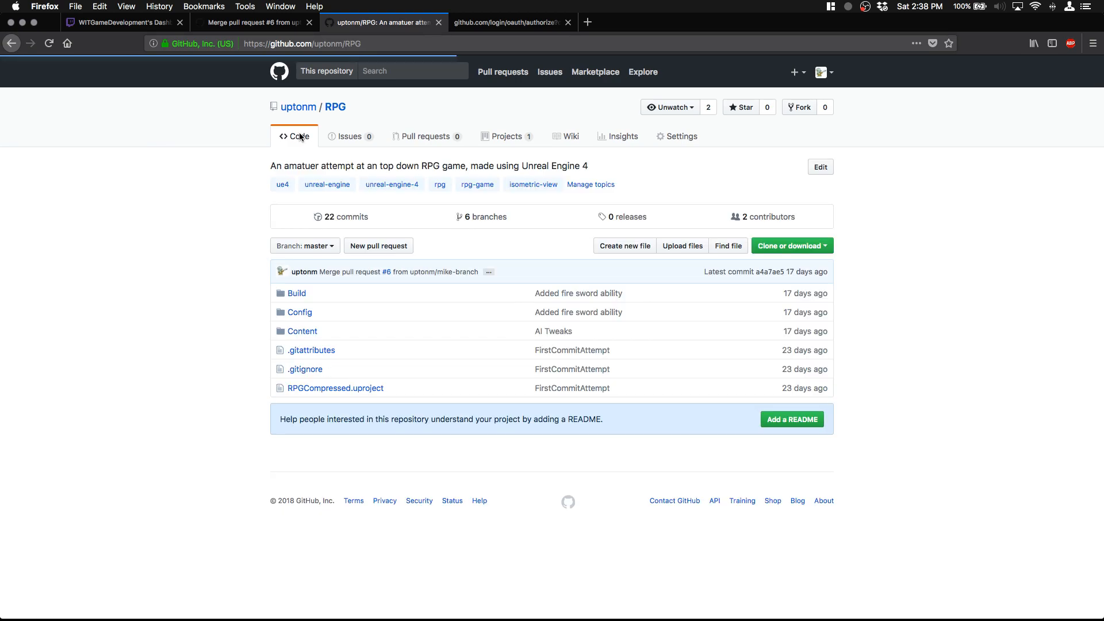
pyautogui.click(828, 247)
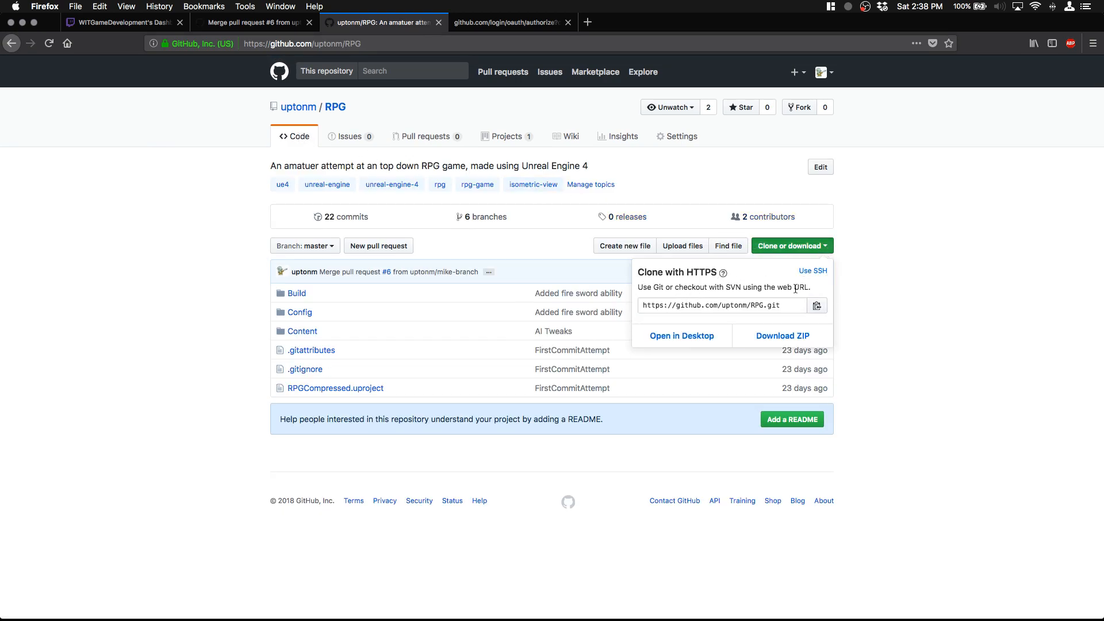
pyautogui.click(817, 305)
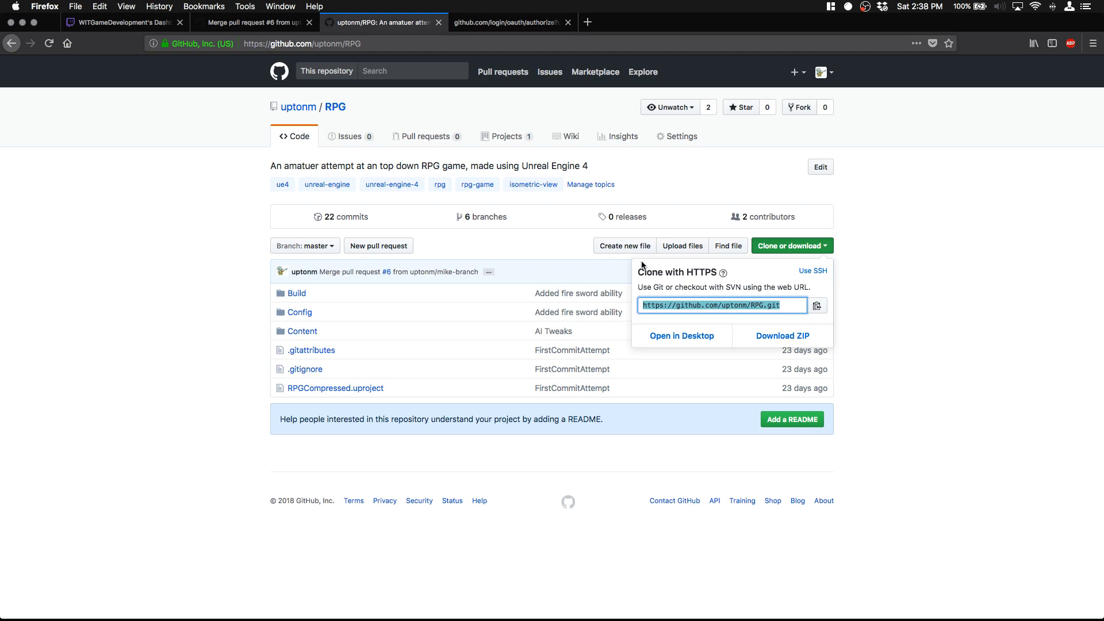
pyautogui.click(817, 306)
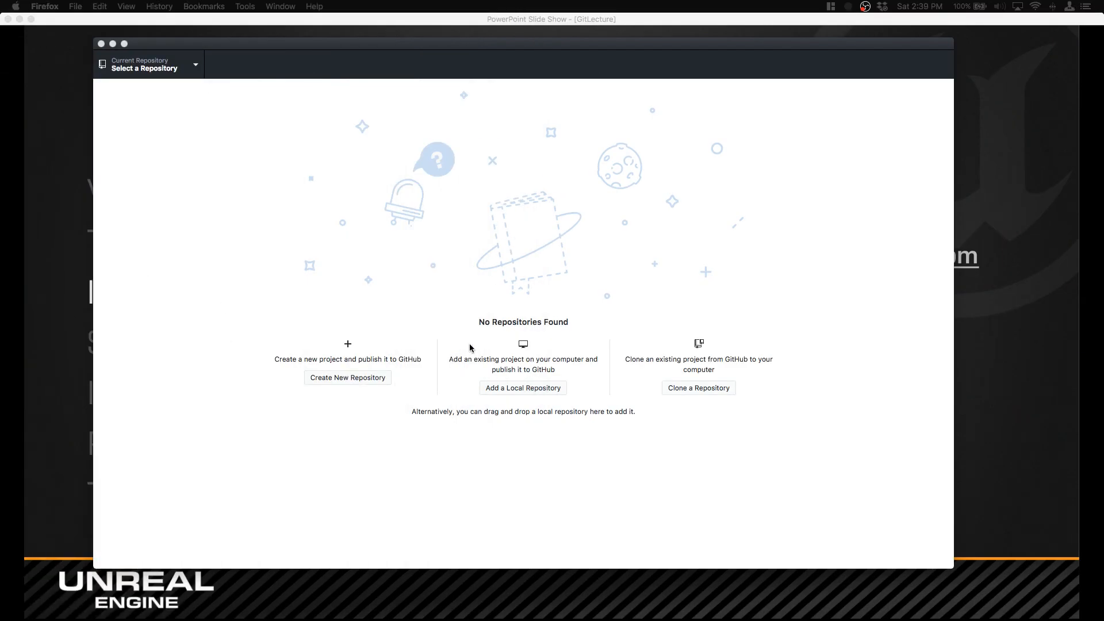
# Step: Switch to GitHub Desktop, start cloning a repository, and compare the URL option with the account's GitHub.com repository list
pyautogui.click(633, 278)
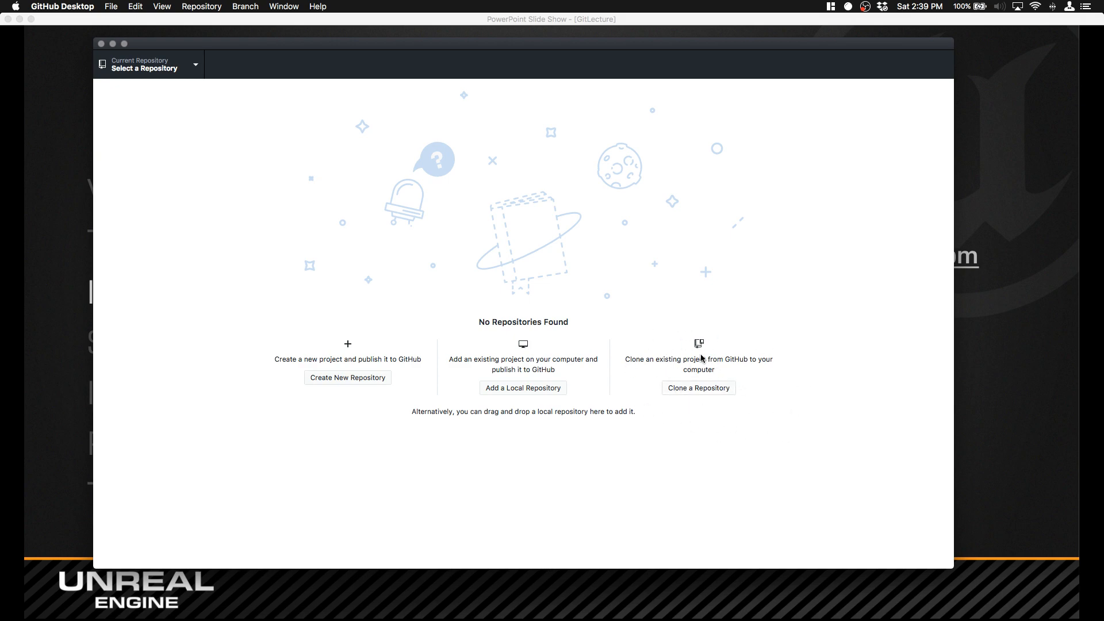
pyautogui.click(706, 386)
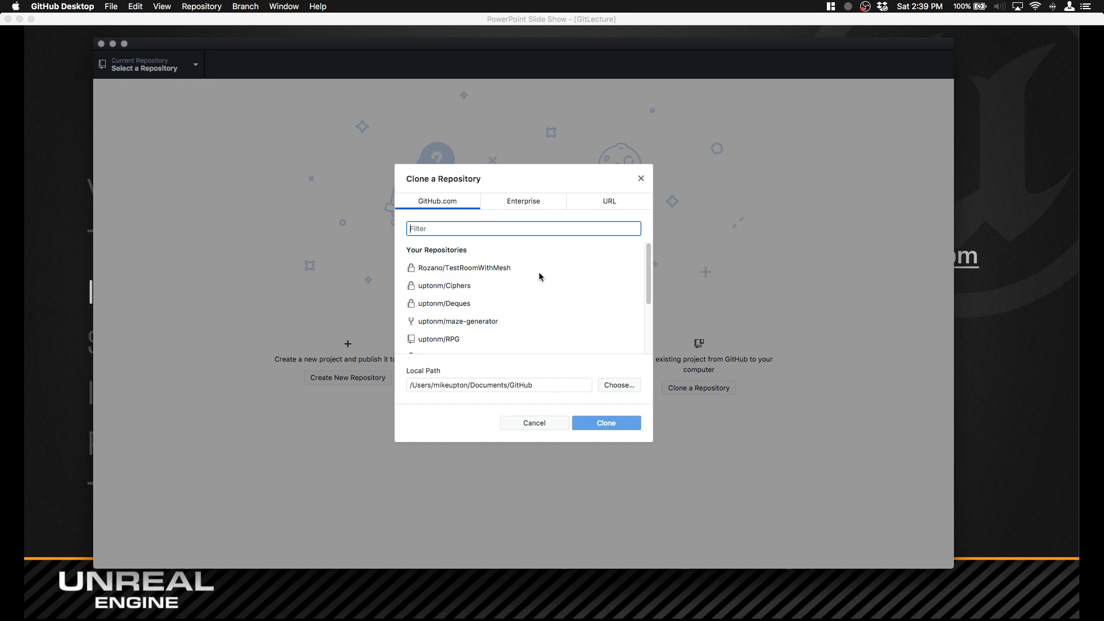
pyautogui.click(589, 201)
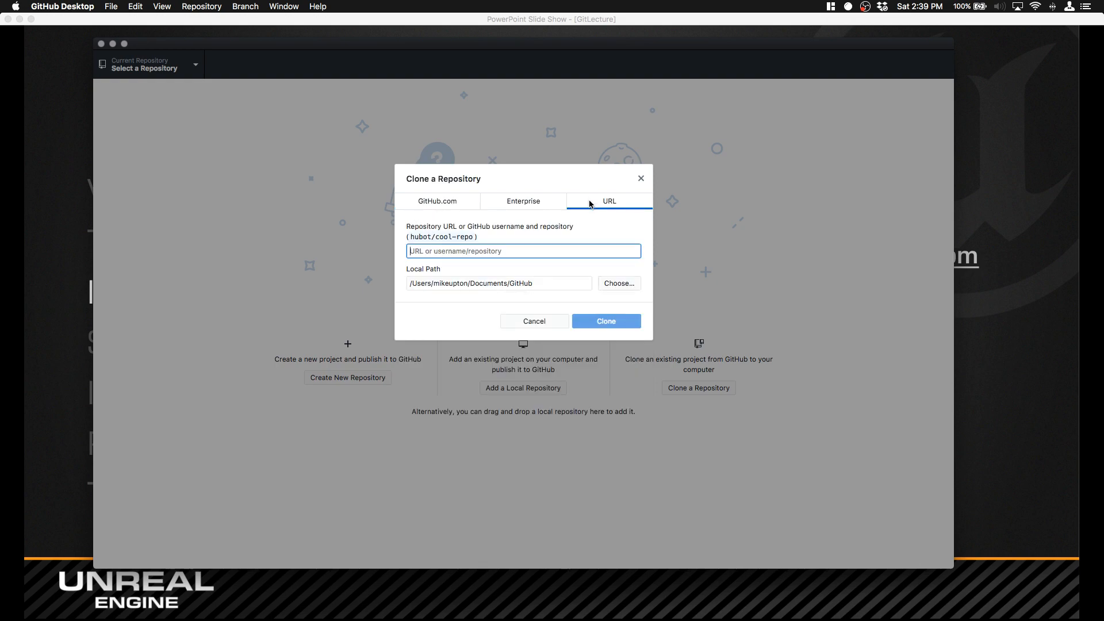
pyautogui.click(462, 203)
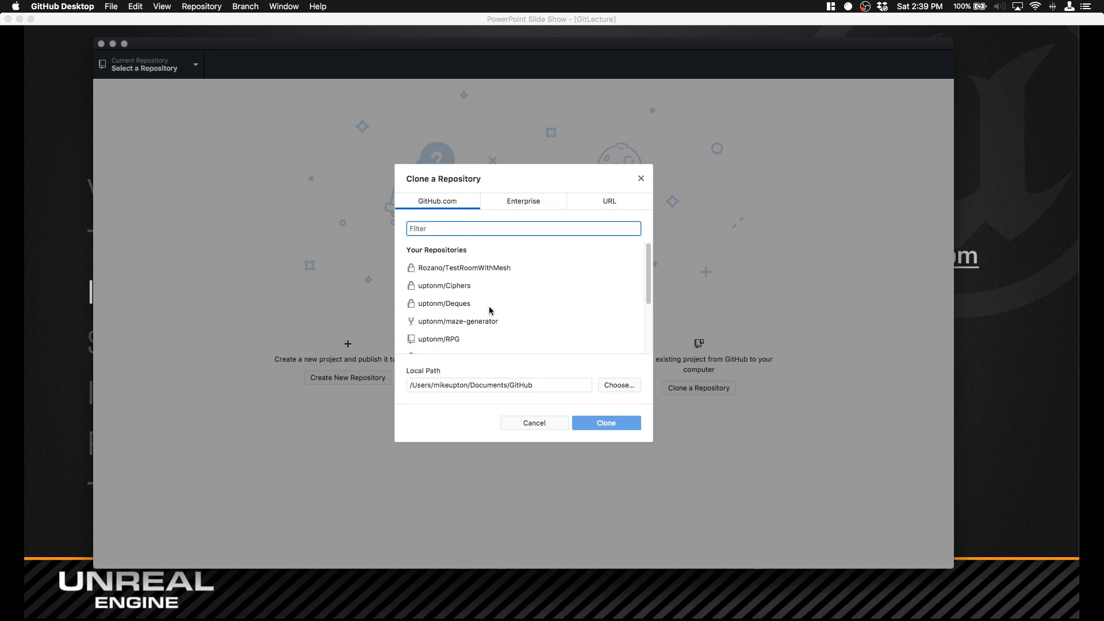
pyautogui.scroll(-3, 448, 270)
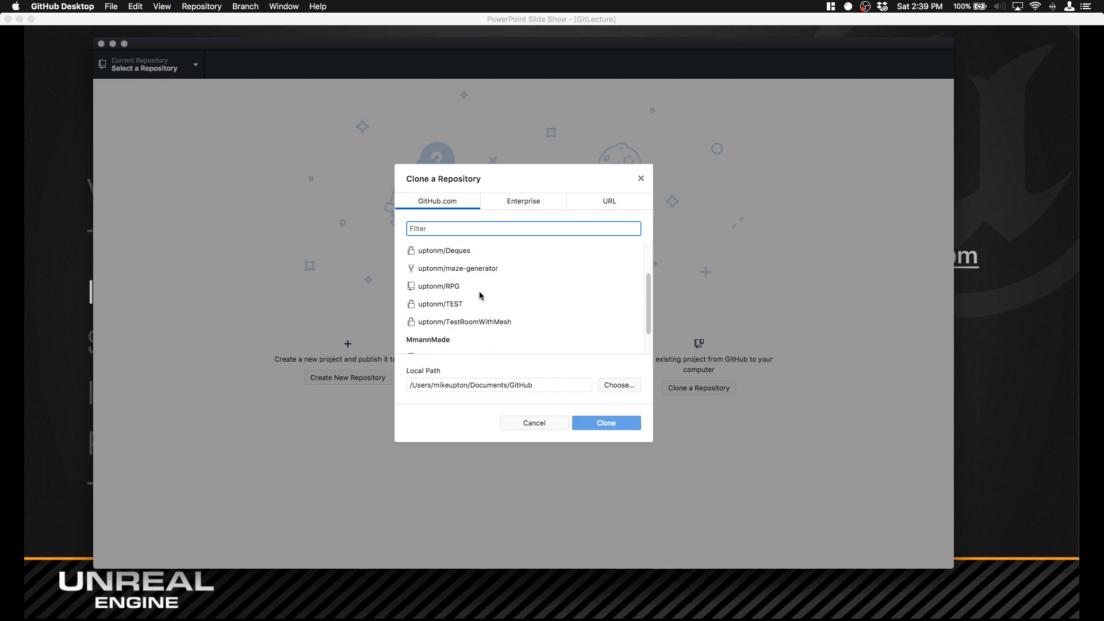
pyautogui.scroll(2, 467, 285)
pyautogui.scroll(2, 467, 286)
pyautogui.scroll(-5, 454, 293)
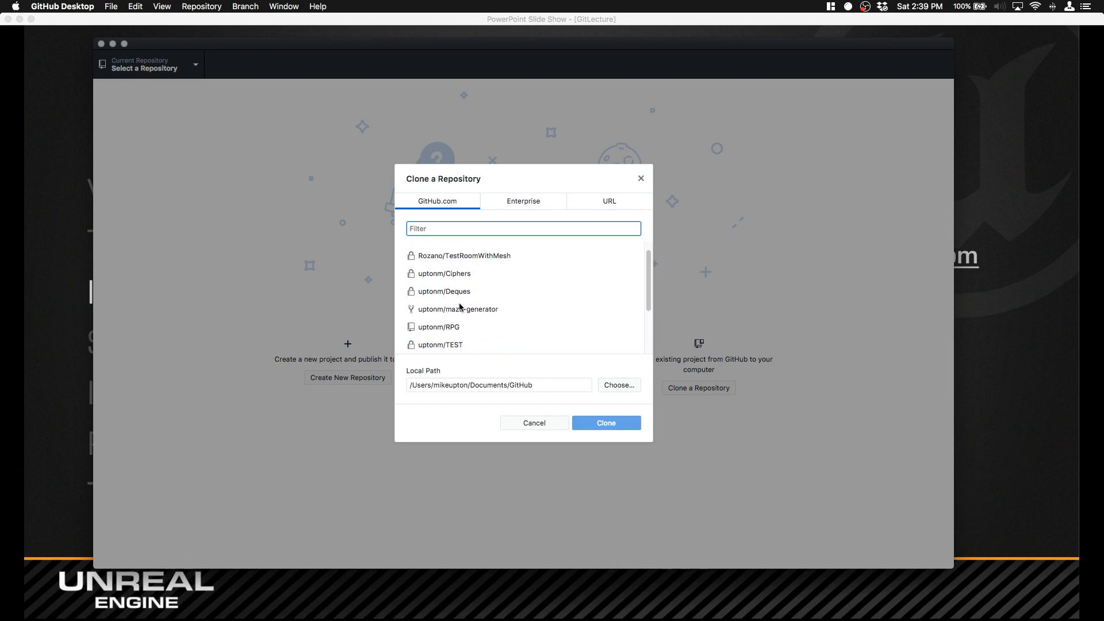
pyautogui.scroll(5, 483, 336)
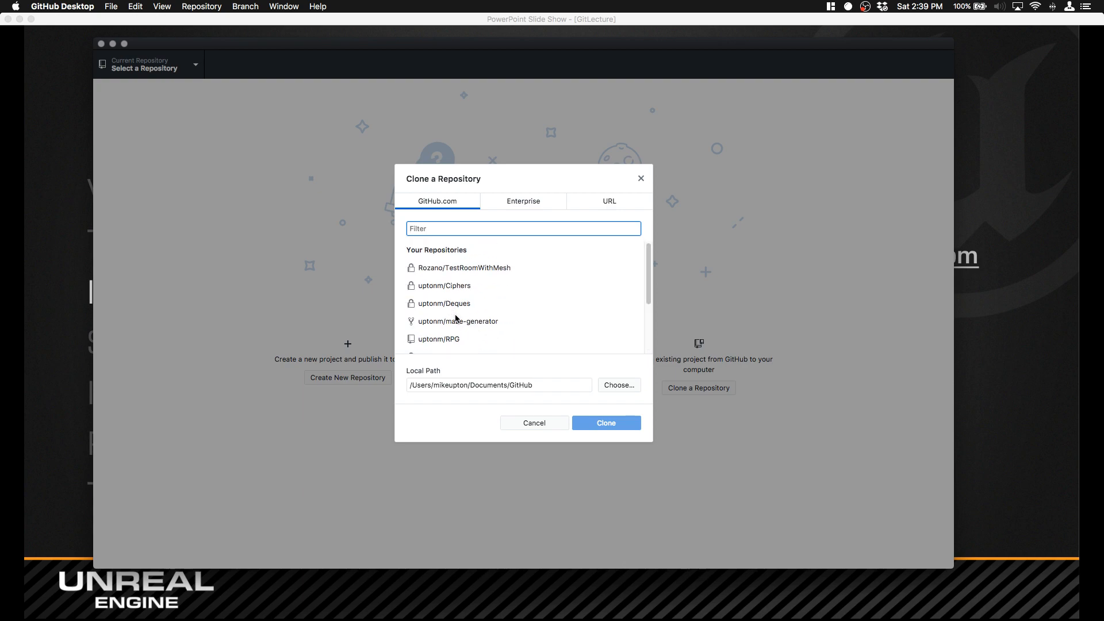
pyautogui.scroll(-1, 456, 317)
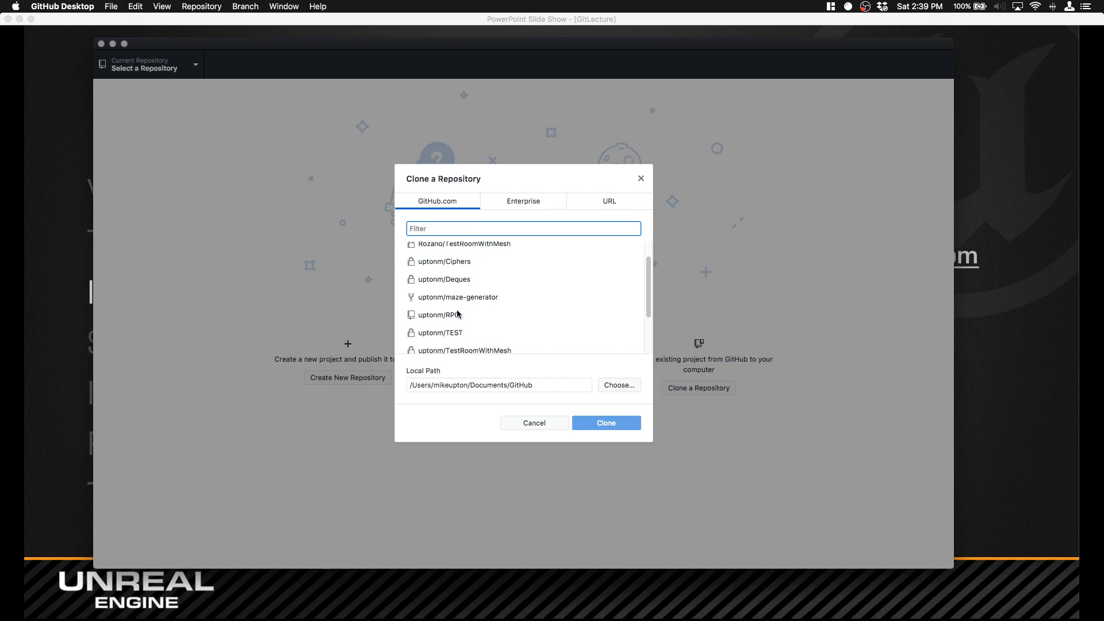
# Step: Try to pick the RPG repository from the GitHub.com list for cloning, and dismiss the clone dialog
pyautogui.click(603, 201)
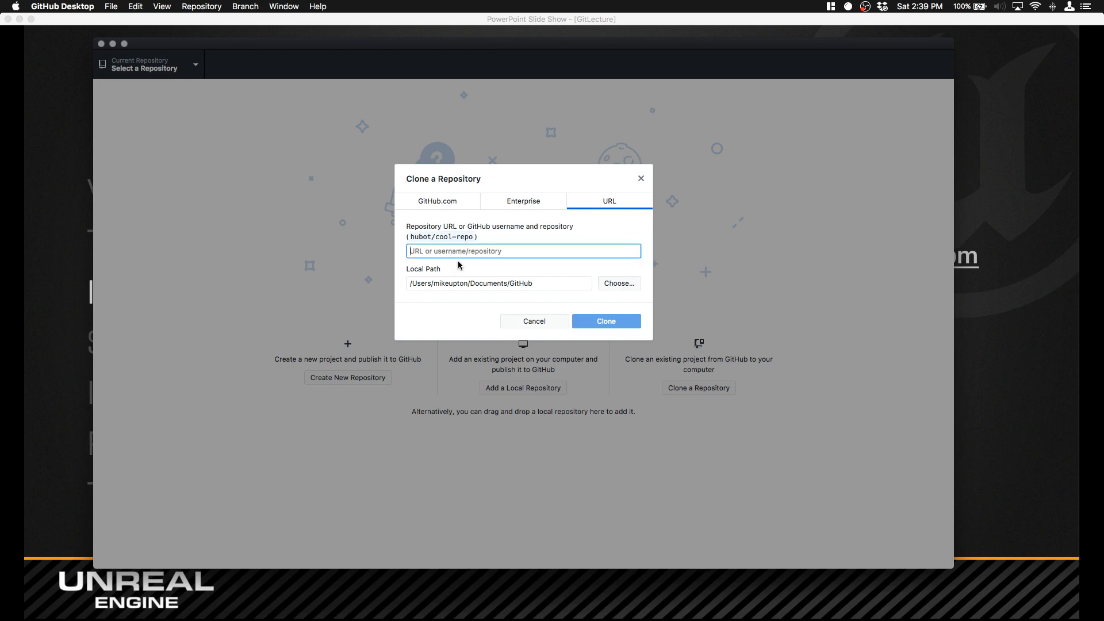
pyautogui.click(413, 202)
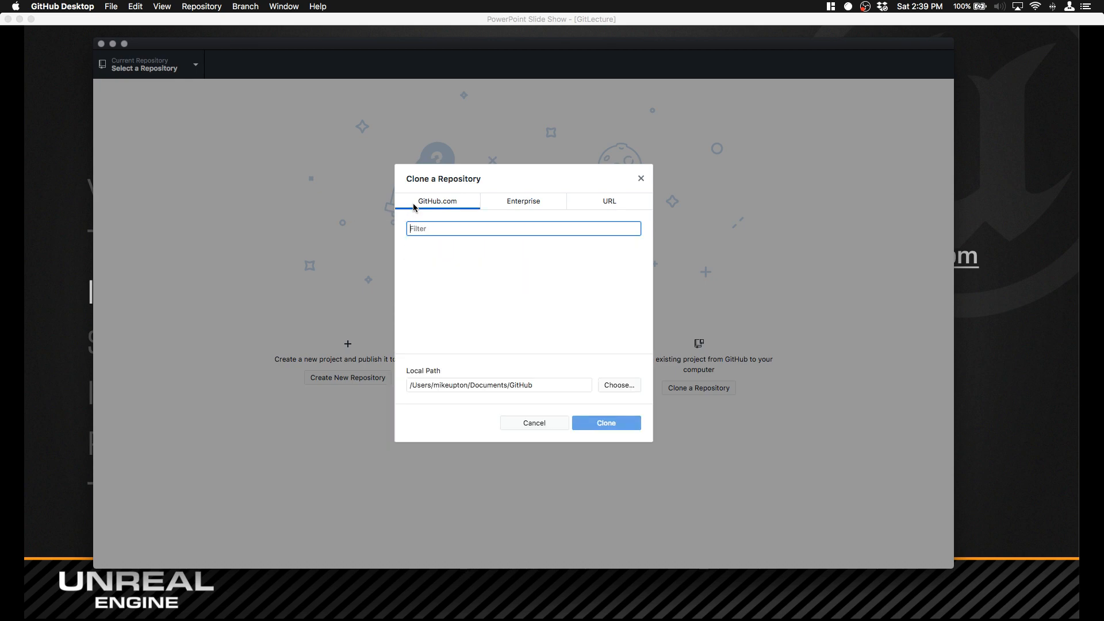
pyautogui.scroll(-2, 437, 306)
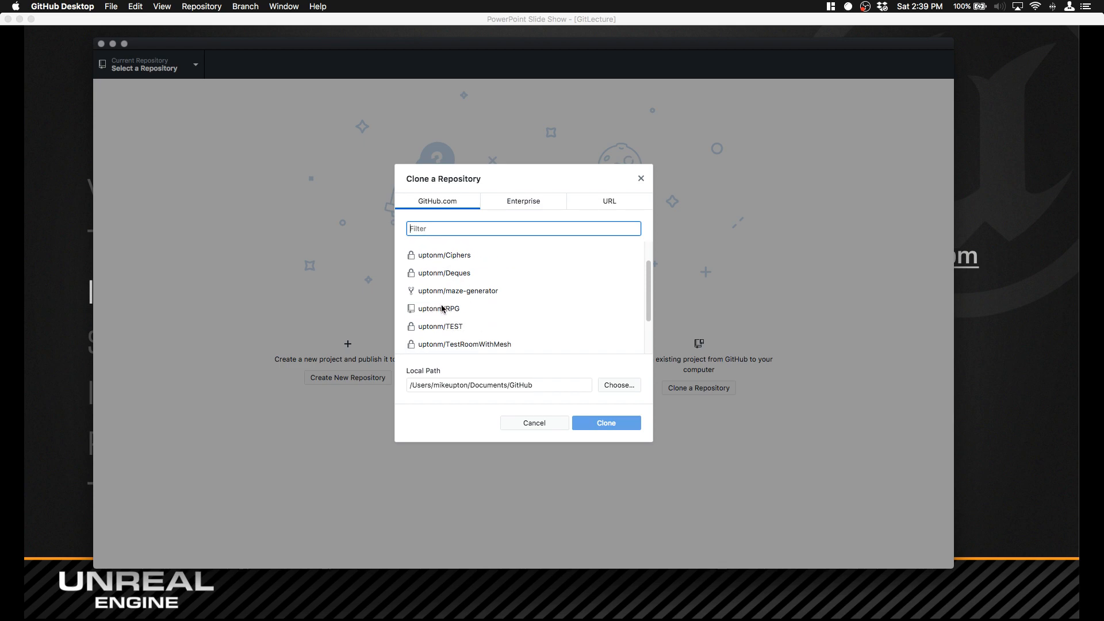
pyautogui.click(477, 309)
pyautogui.scroll(-1, 454, 296)
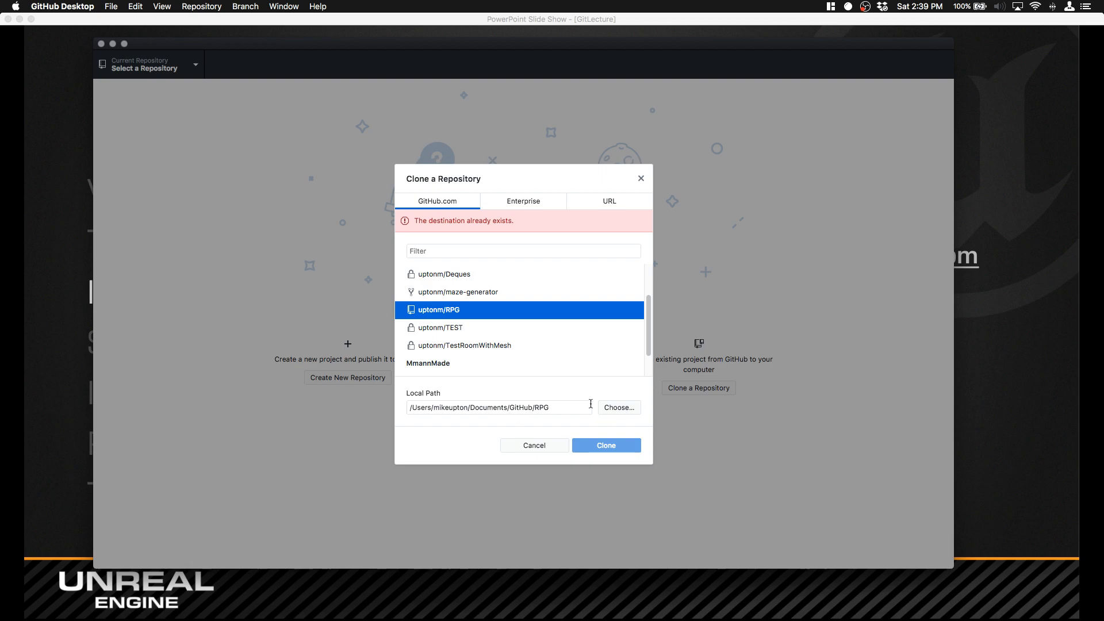
pyautogui.click(641, 178)
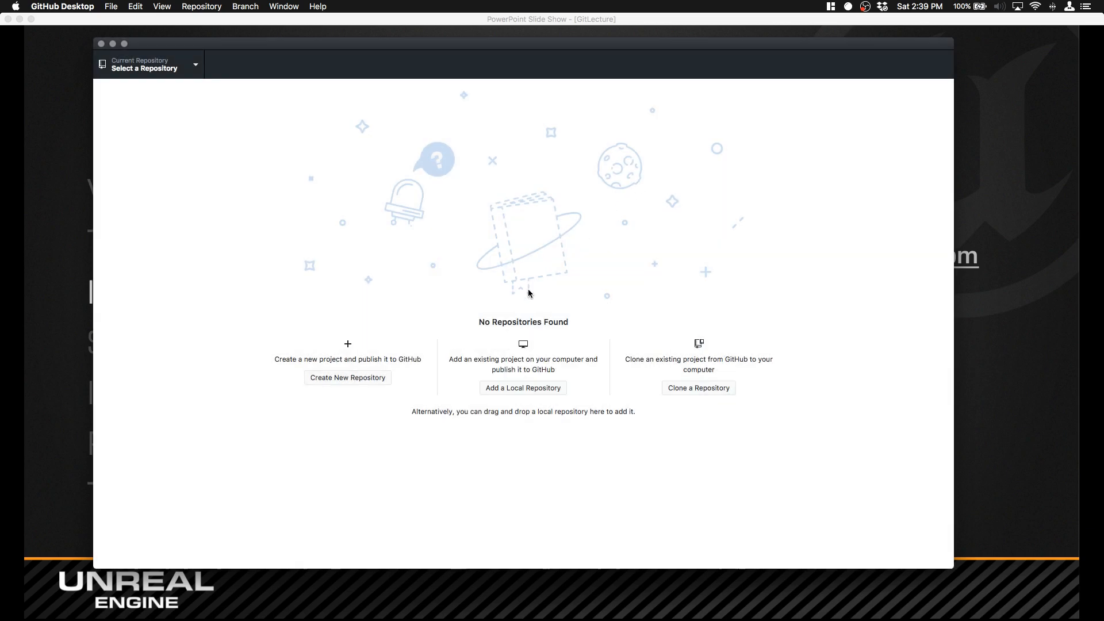
# Step: Add the existing RPG folder from Documents/GitHub as a local repository and initialize Git LFS for it
pyautogui.click(551, 388)
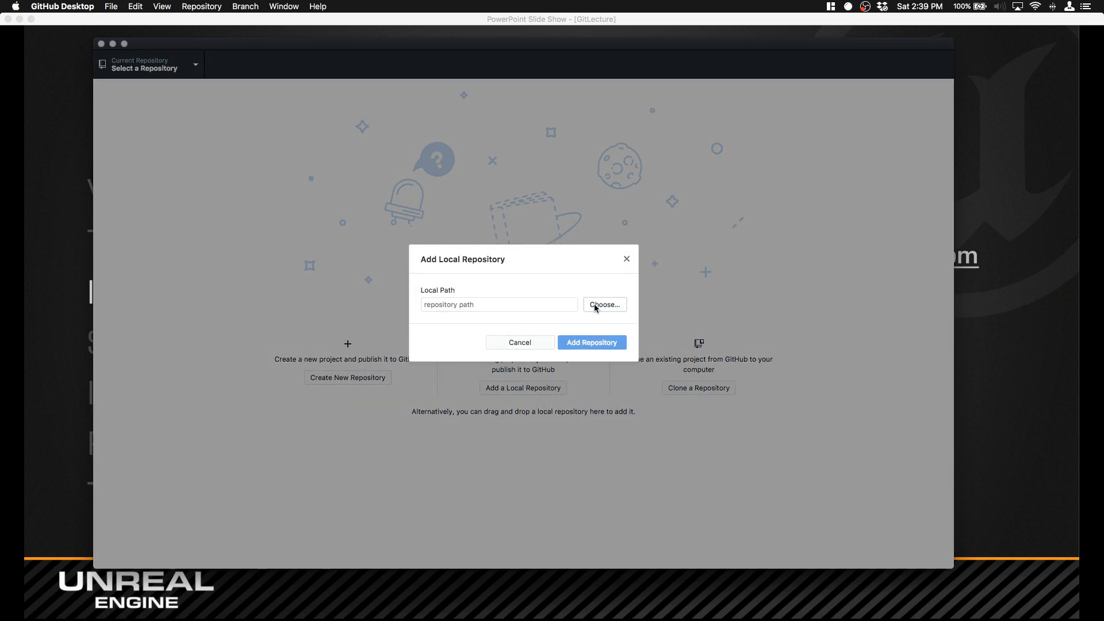
pyautogui.click(594, 304)
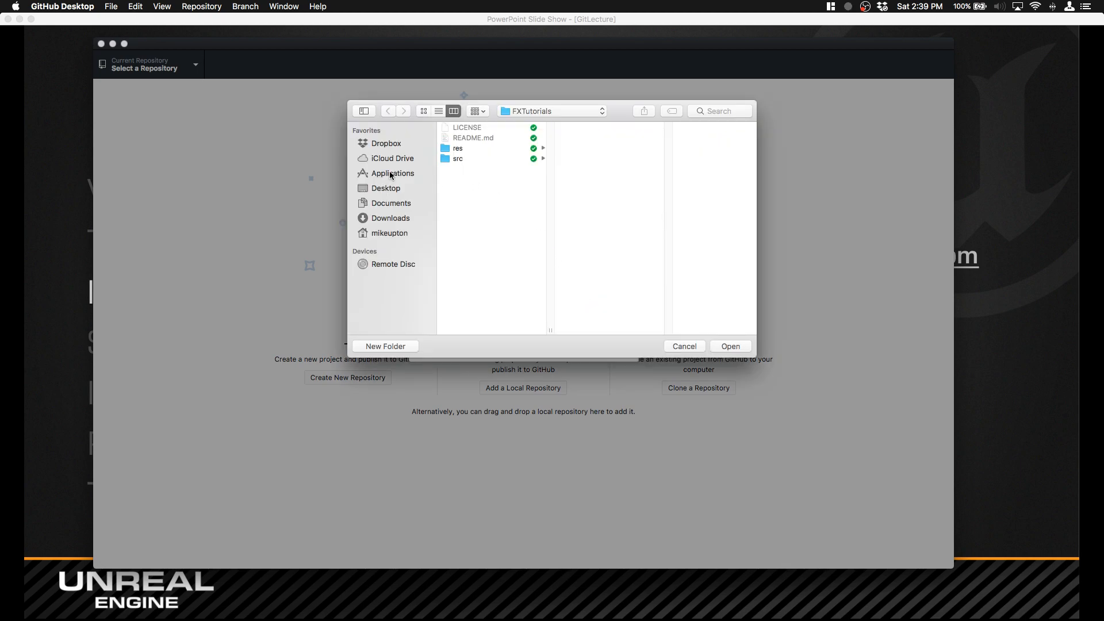
pyautogui.click(397, 234)
pyautogui.click(461, 211)
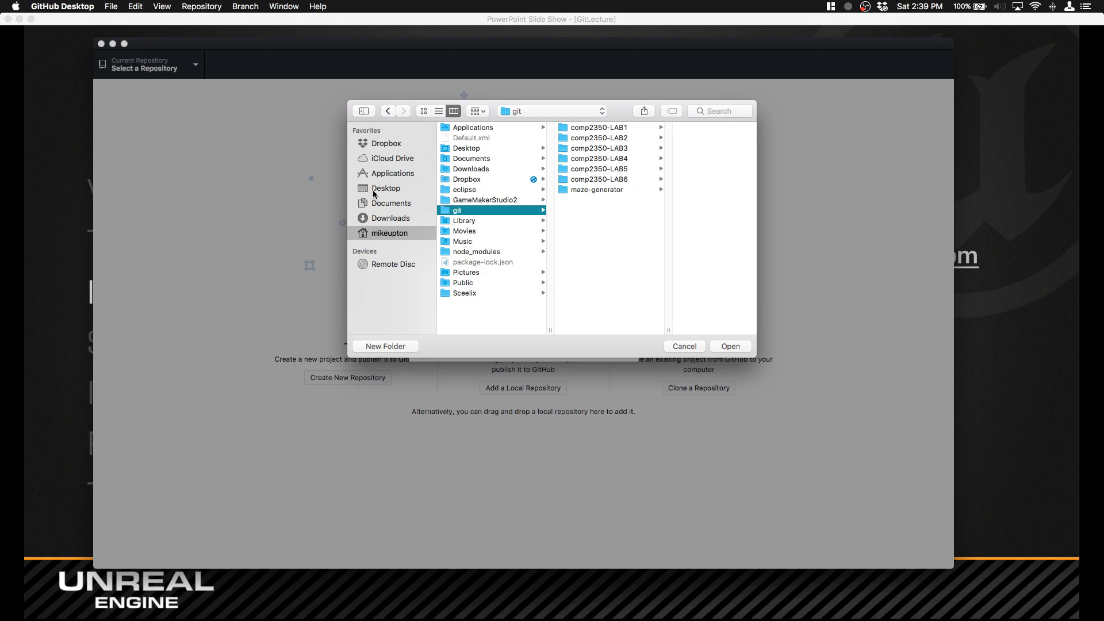
pyautogui.click(387, 204)
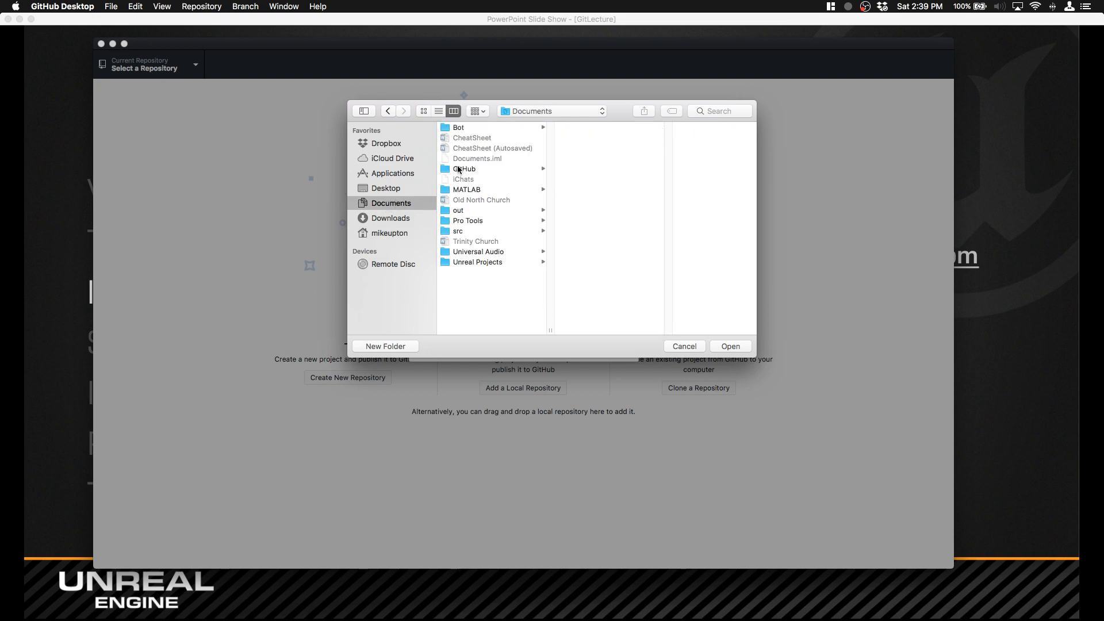
pyautogui.click(463, 169)
pyautogui.click(585, 127)
pyautogui.click(730, 346)
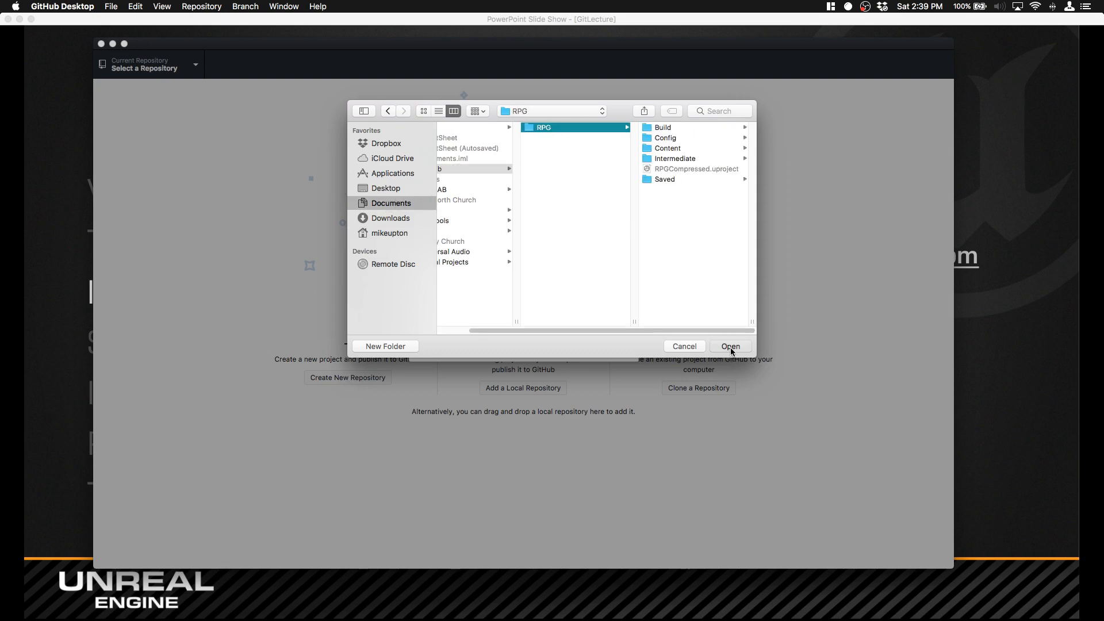
pyautogui.click(586, 342)
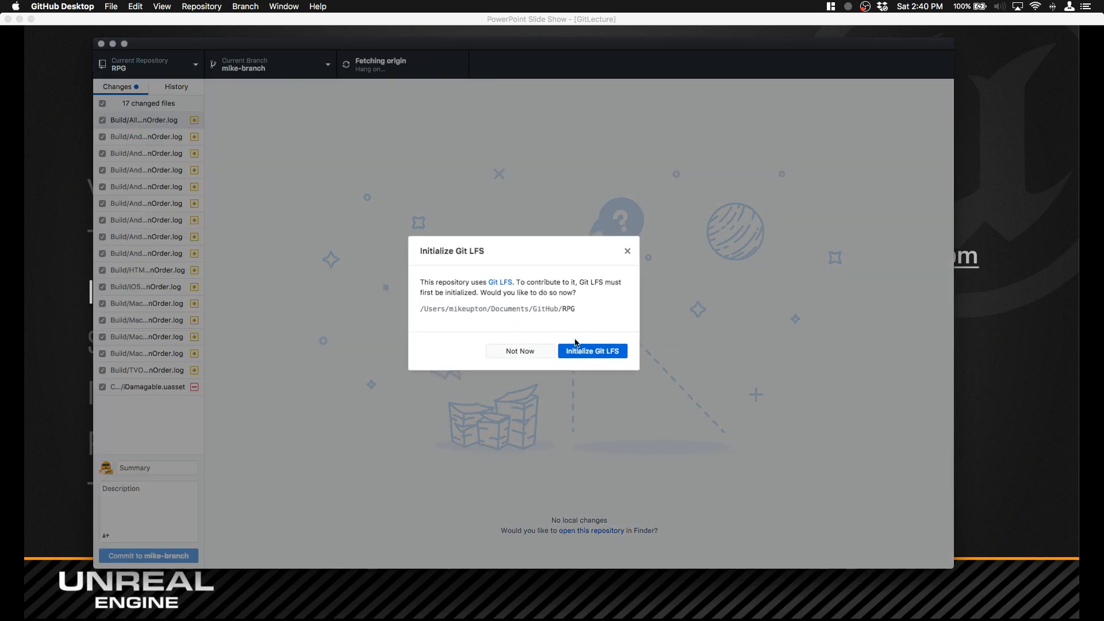
pyautogui.click(588, 351)
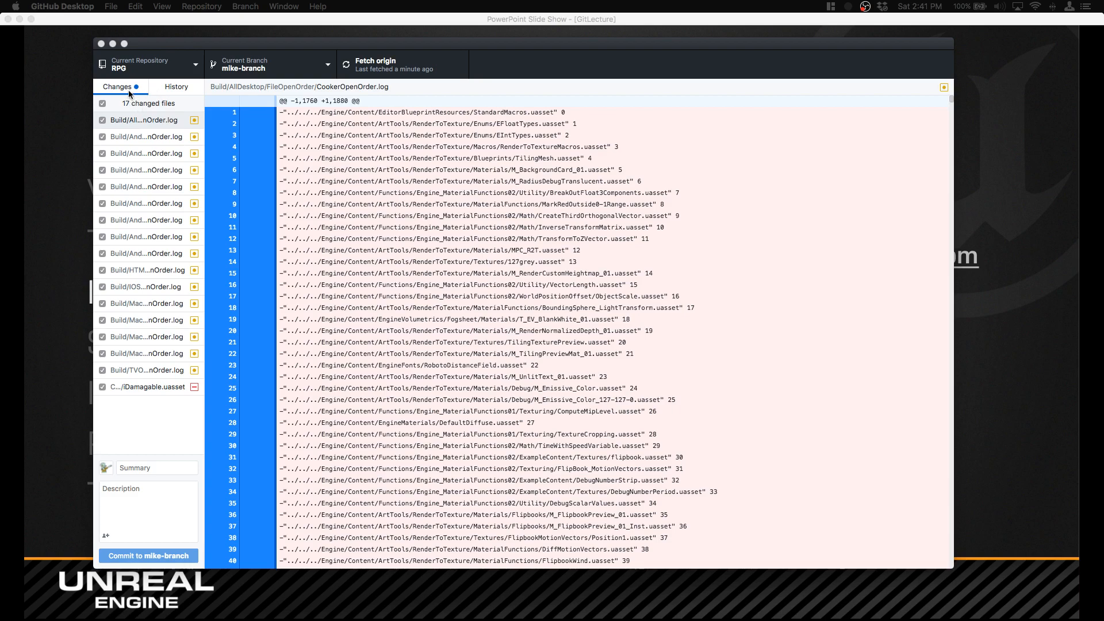
# Step: Look at the commit history of mike-branch, return to the pending changes and exclude all changed files from the commit
pyautogui.click(172, 87)
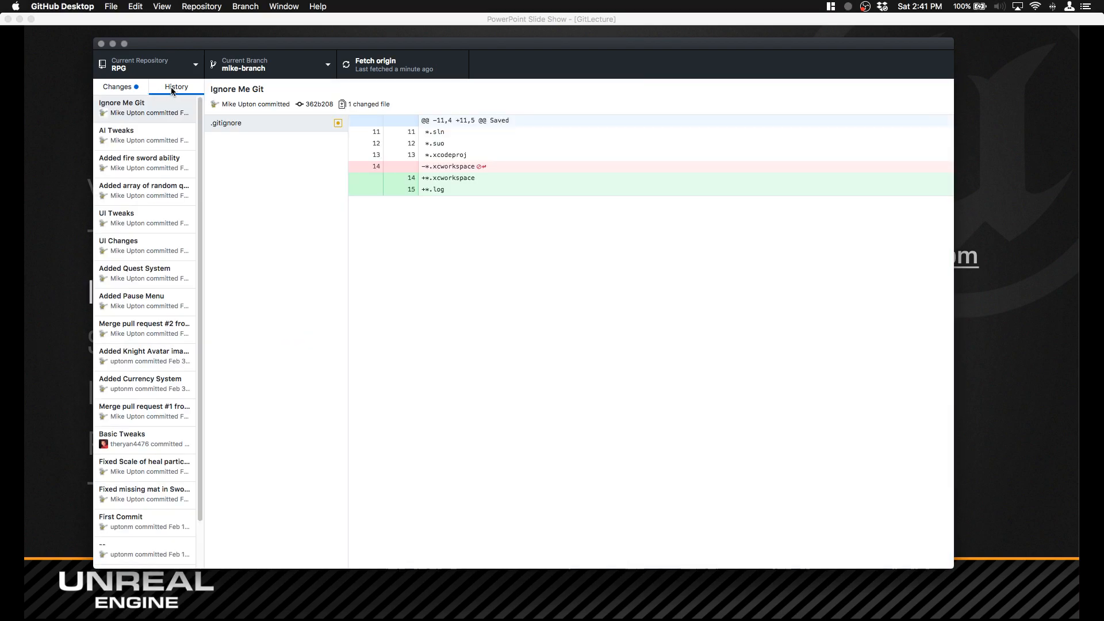
pyautogui.click(125, 86)
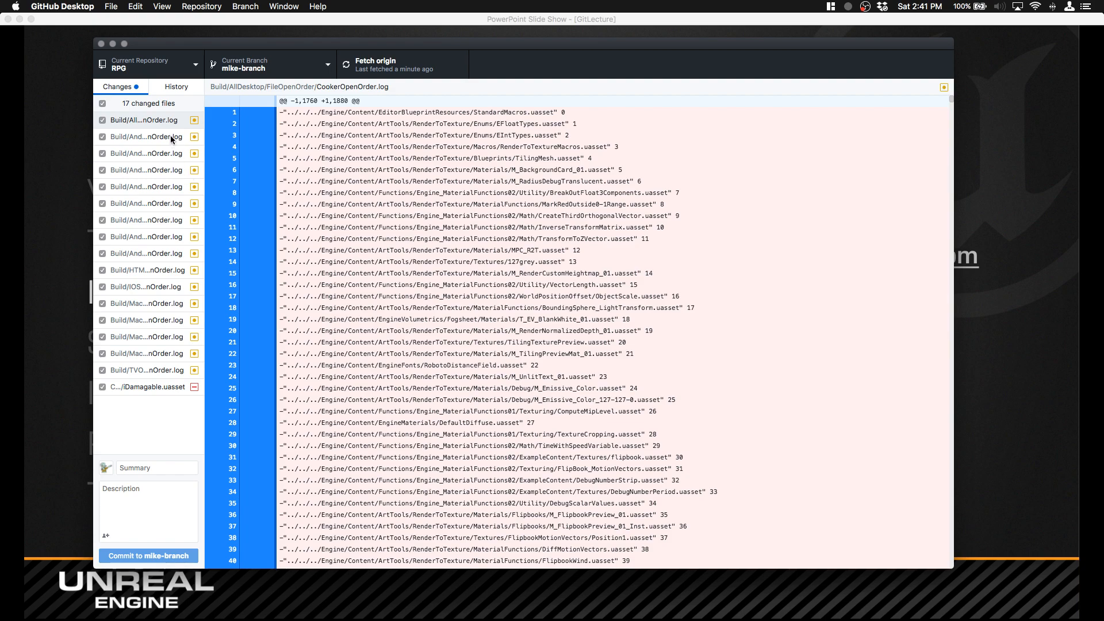
pyautogui.click(102, 104)
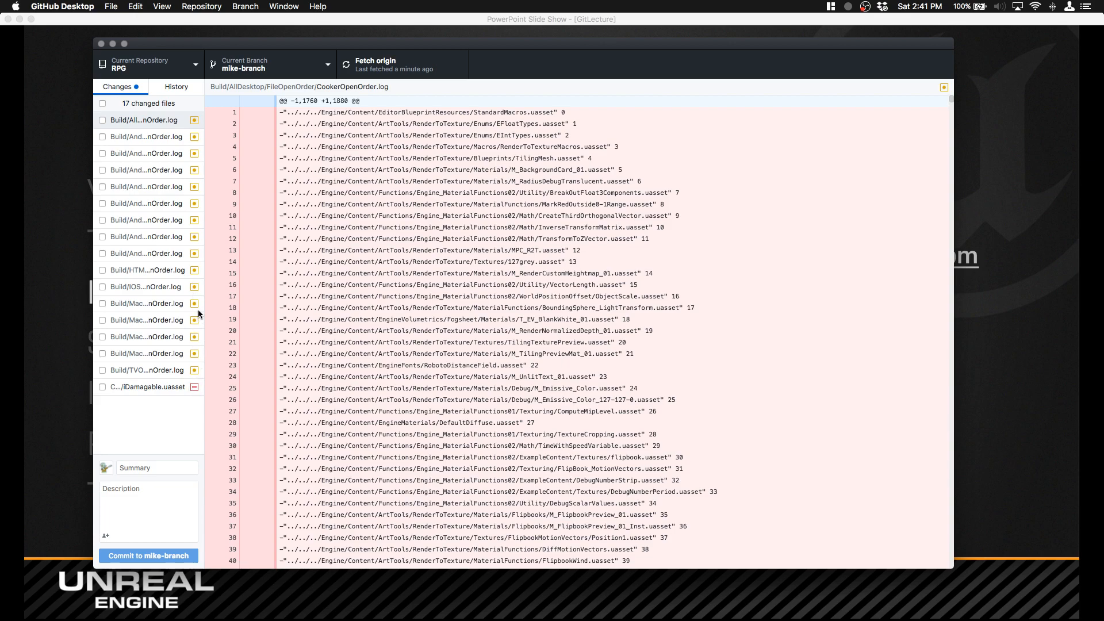
# Step: Examine the differences in CookerOpenOrder.log under Build/AllDesktop and in the deleted iDamagable.uasset
pyautogui.scroll(-7, 410, 326)
pyautogui.scroll(-20, 410, 326)
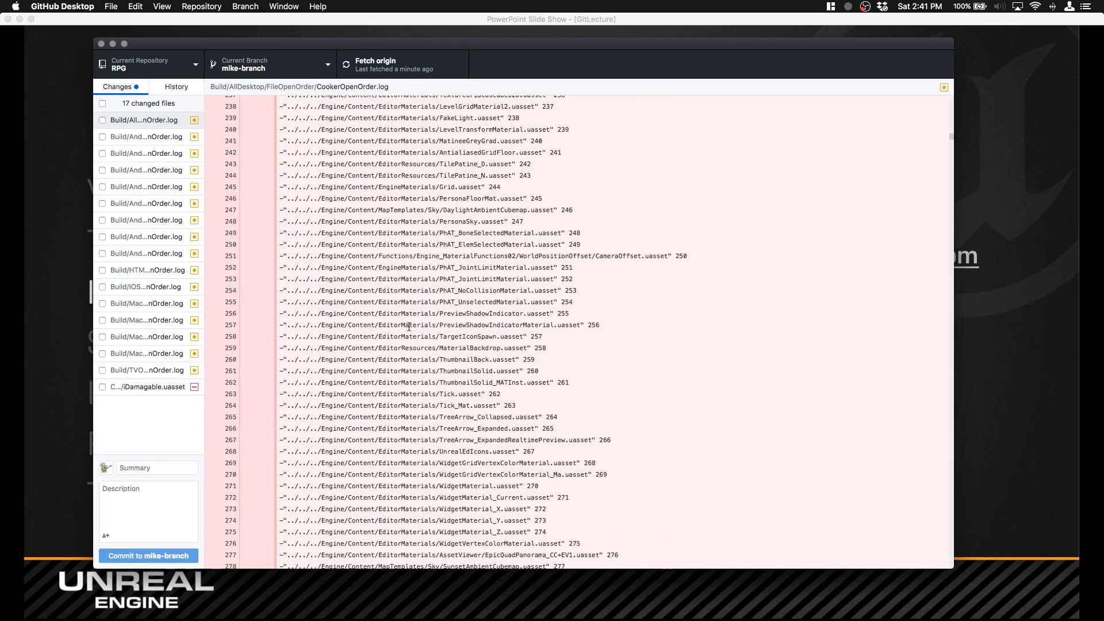
pyautogui.click(157, 389)
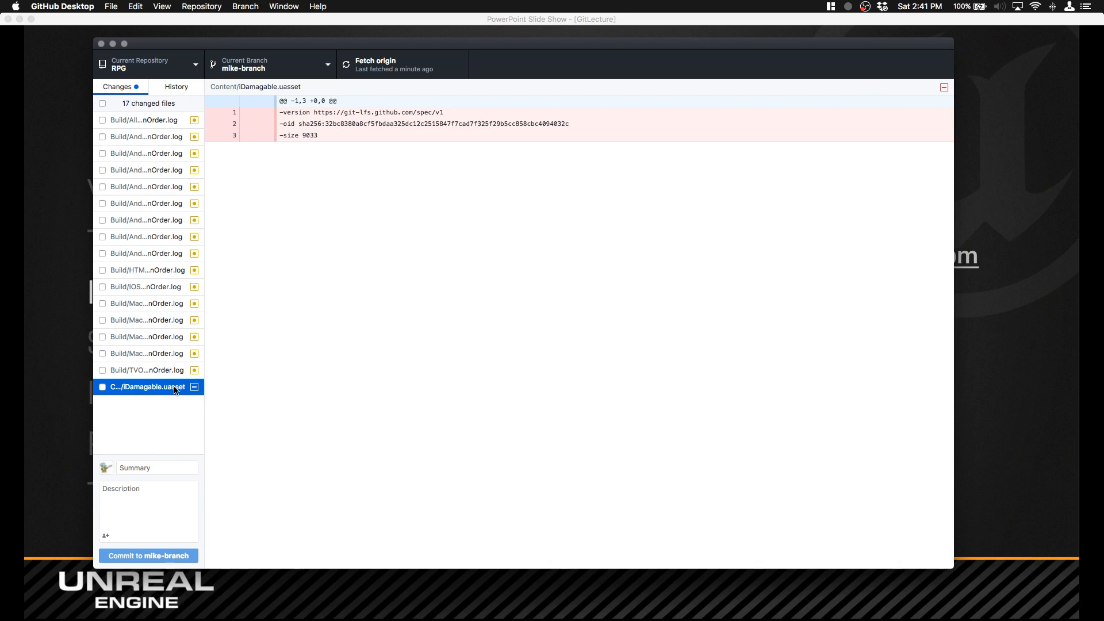
# Step: Fill in the commit message with the summary "Commit Title" and the description "Commit Description"
pyautogui.click(153, 467)
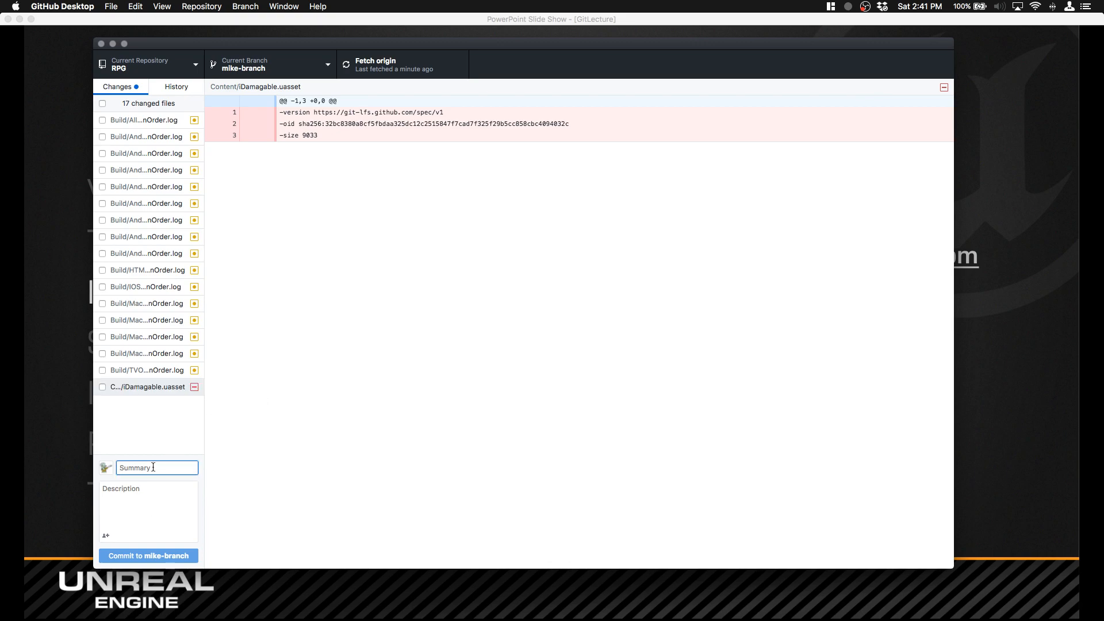
pyautogui.write('Commit Title')
pyautogui.press('Tab')
pyautogui.write('Commi')
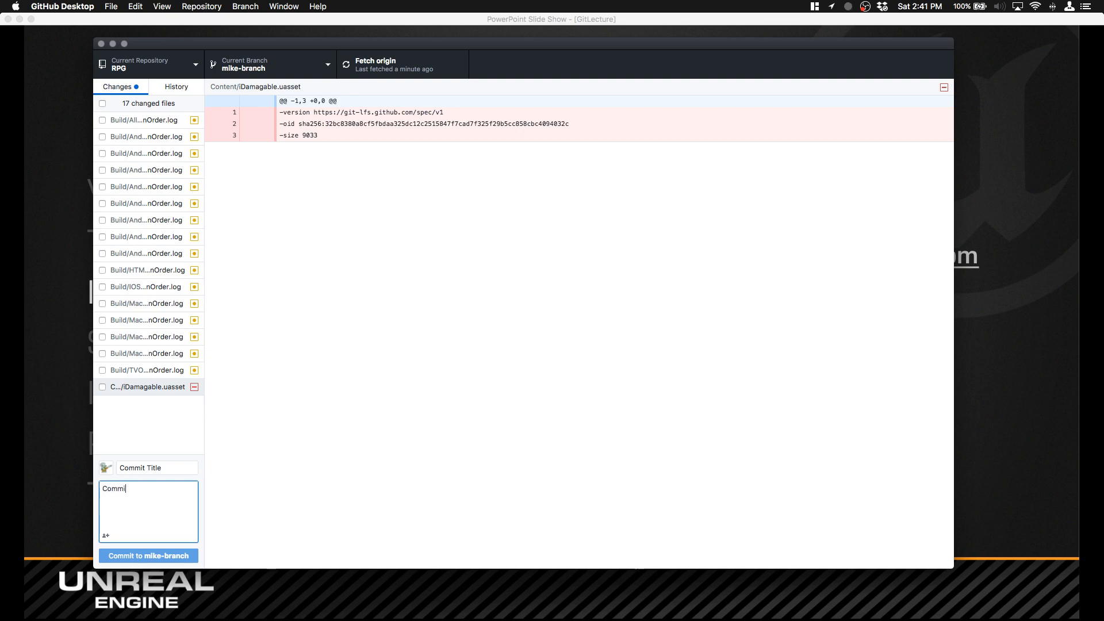
pyautogui.write('t Description')
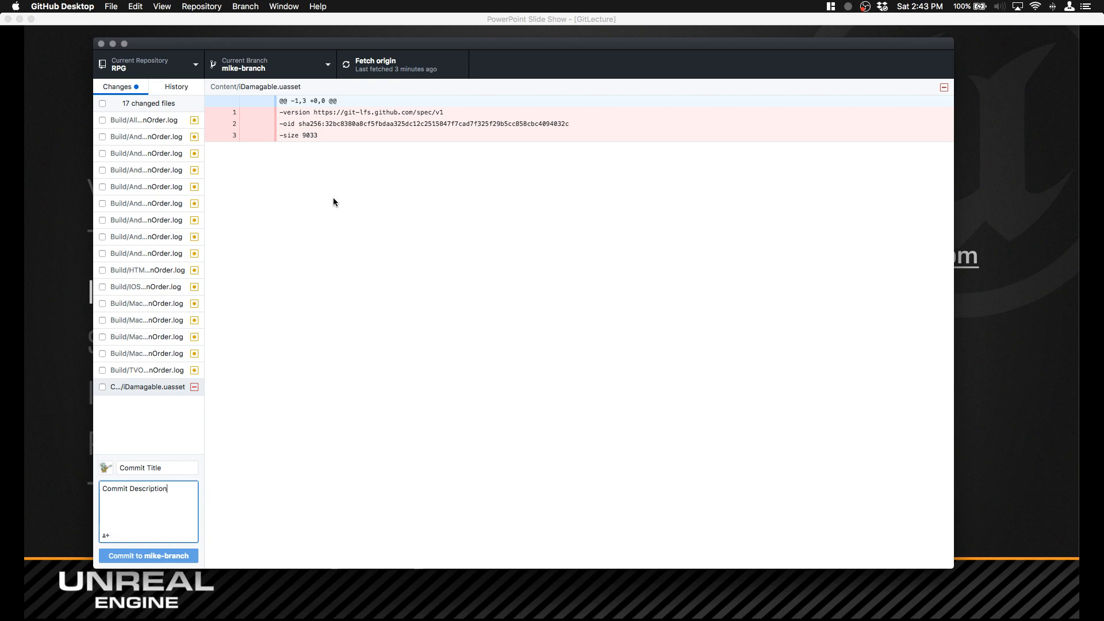
# Step: Switch to the GitLecture slide show in PowerPoint and advance from the Installation slides to the Interface slide
pyautogui.click(53, 93)
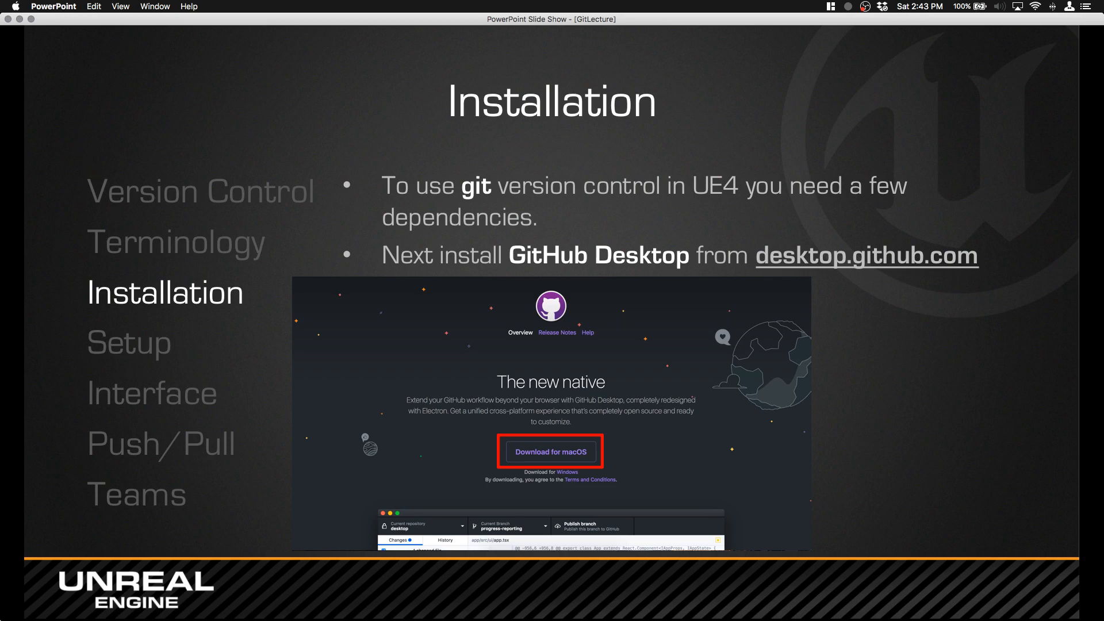
pyautogui.click(348, 388)
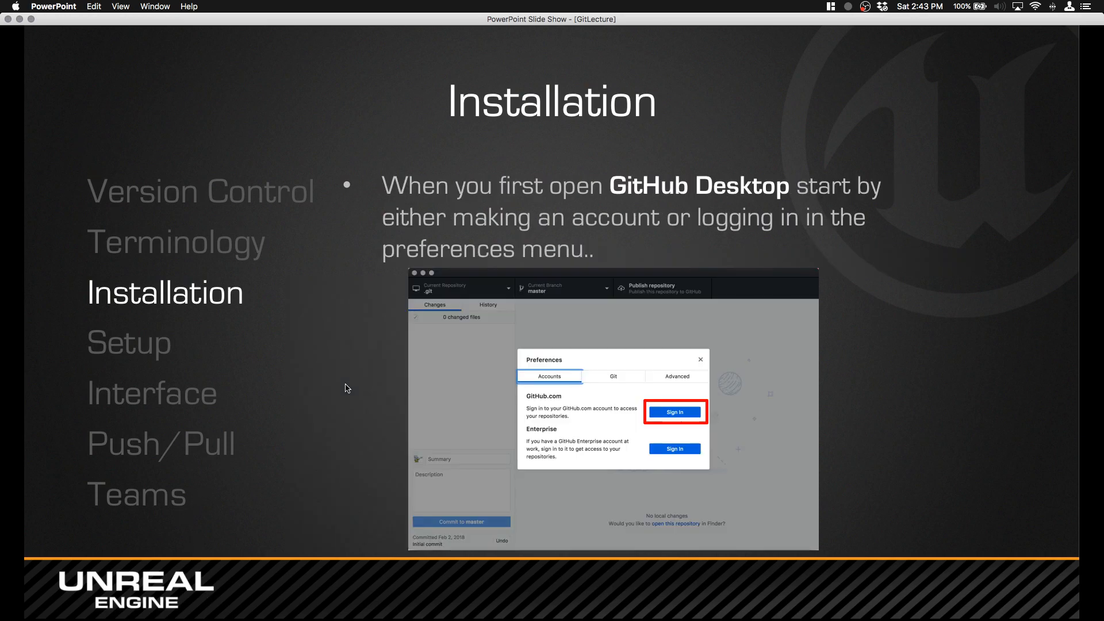
pyautogui.click(347, 388)
pyautogui.click(347, 386)
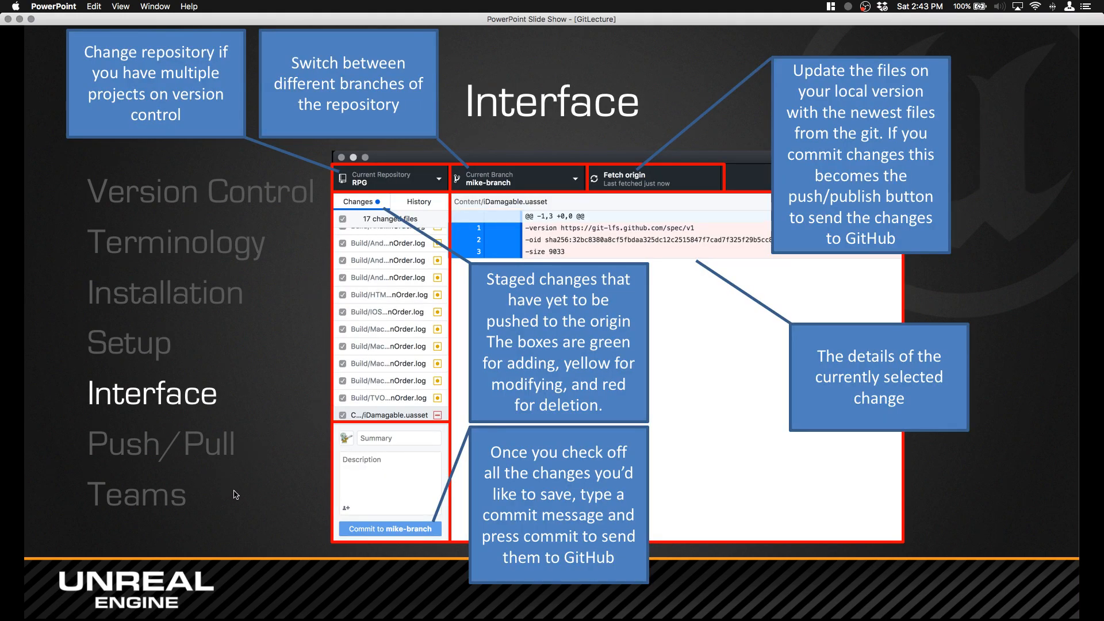
# Step: Switch to GitHub Desktop, keep RPG as the current repository and fetch the newest state from origin
pyautogui.moveTo(646, 619)
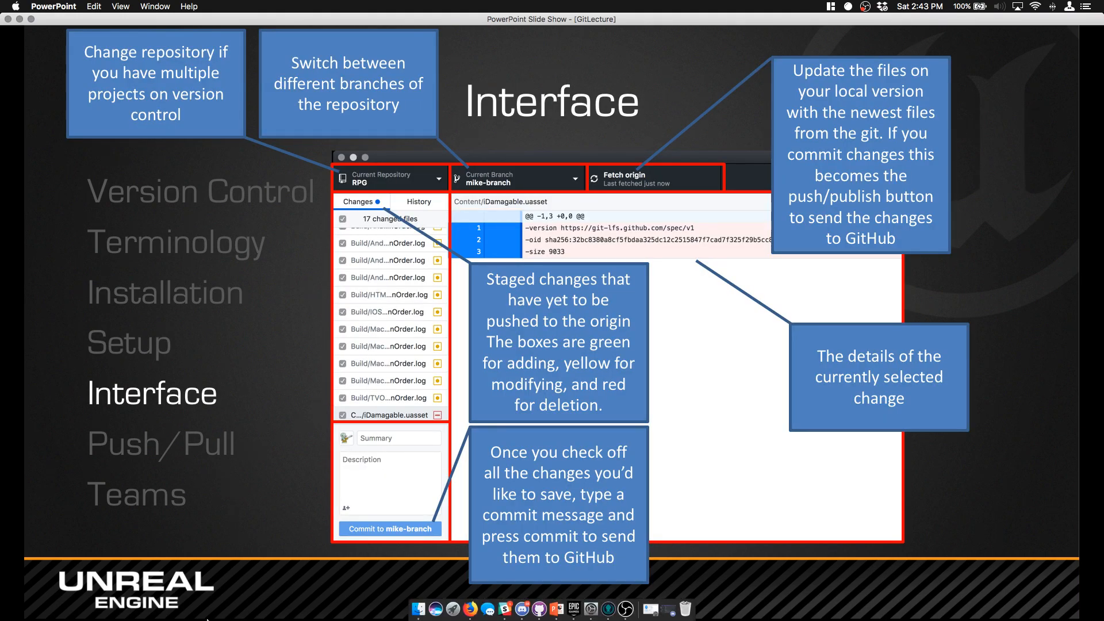
pyautogui.click(539, 609)
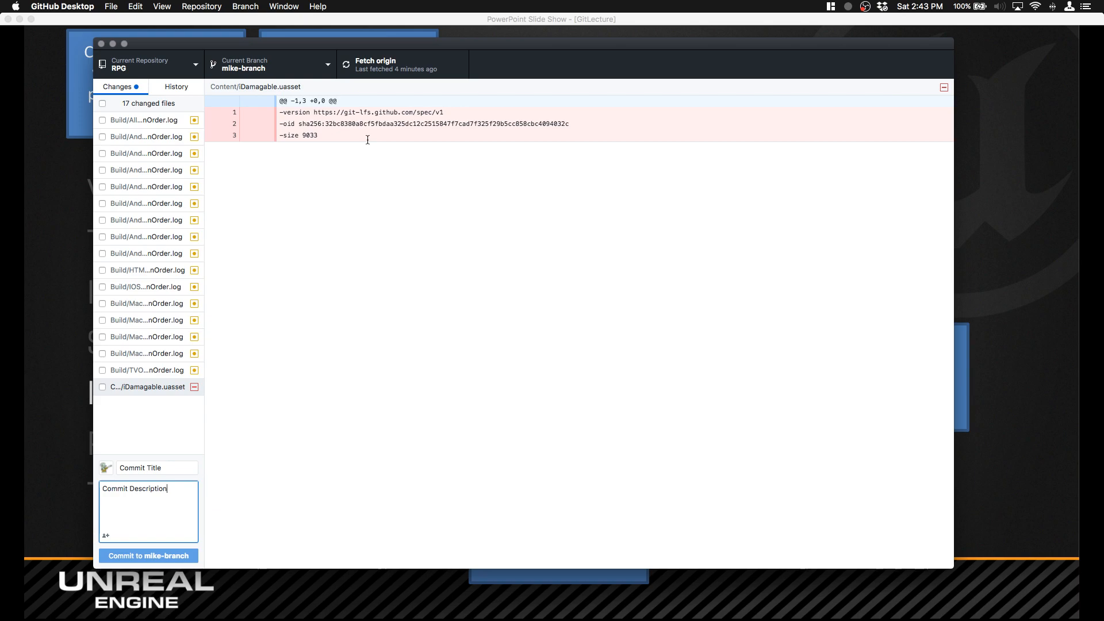
pyautogui.click(187, 67)
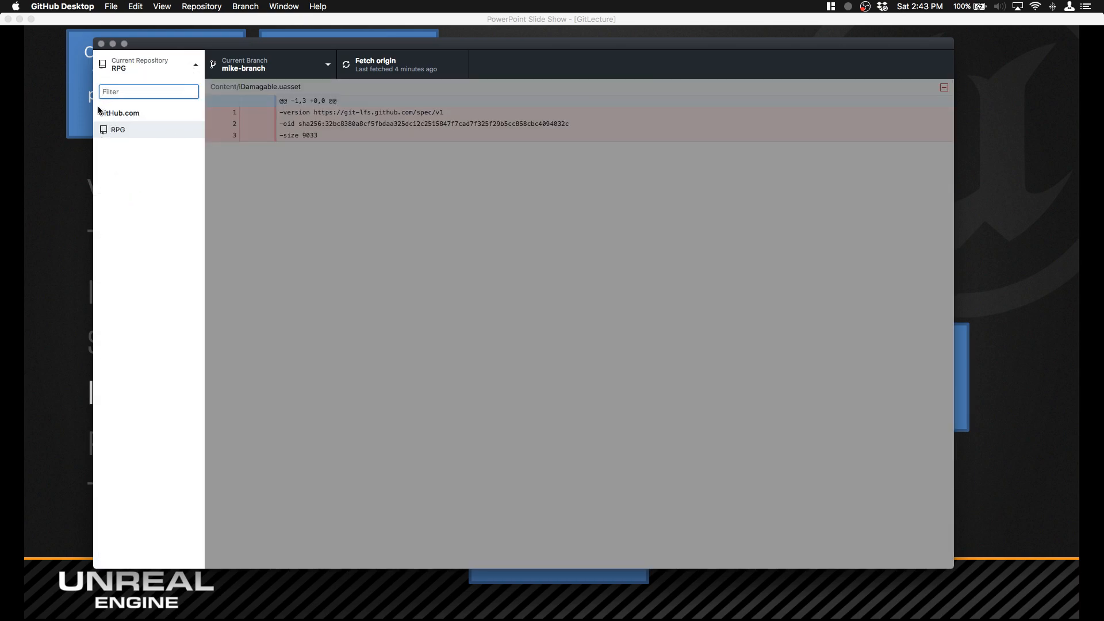
pyautogui.click(131, 134)
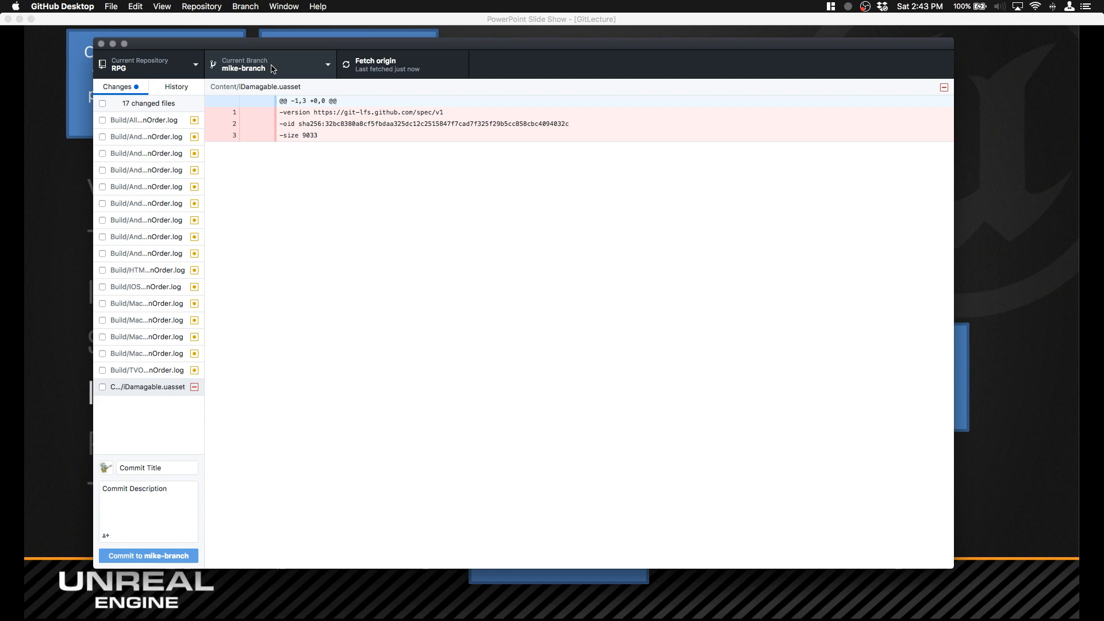
pyautogui.click(383, 63)
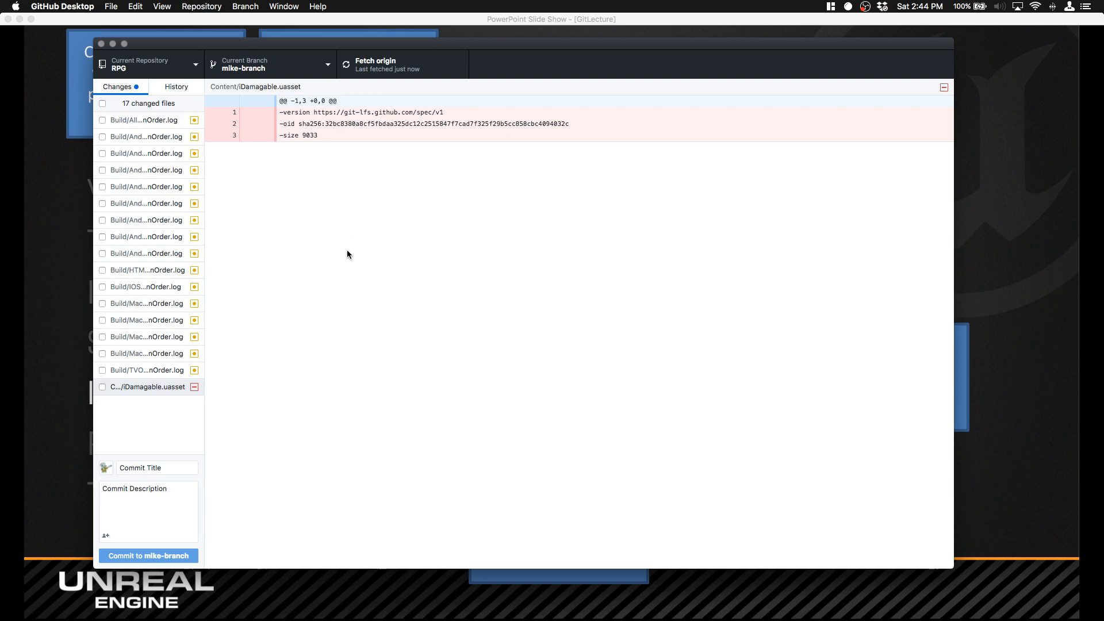
# Step: Include only the deleted iDamagable.uasset in the commit and set the summary to "Commit to Delete"
pyautogui.click(103, 387)
pyautogui.click(158, 465)
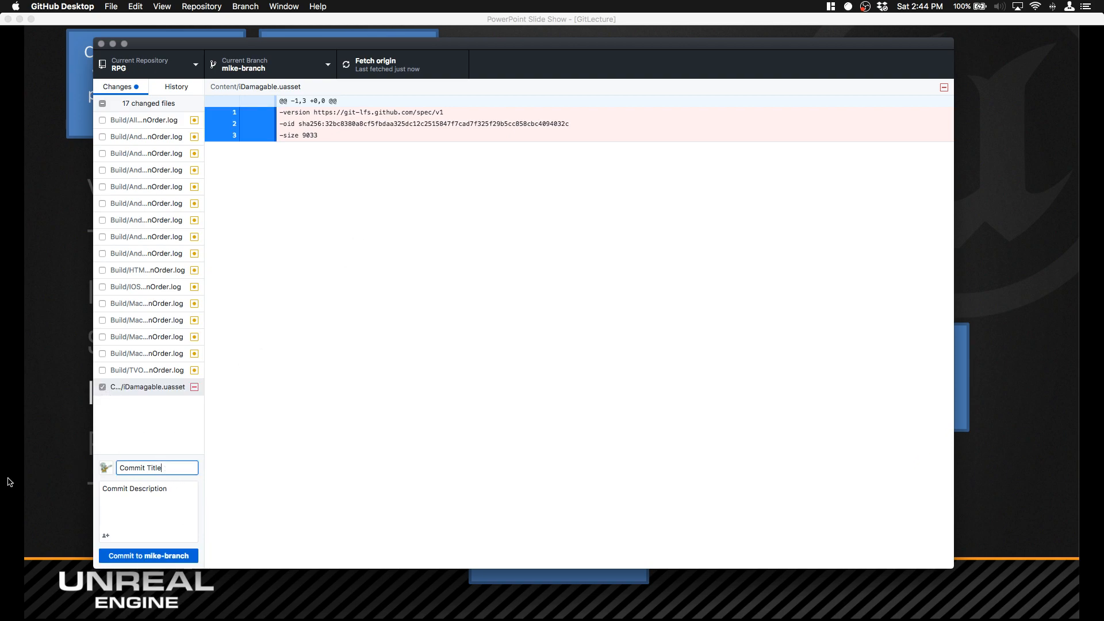
pyautogui.write('Commit to Delete')
pyautogui.press('Tab')
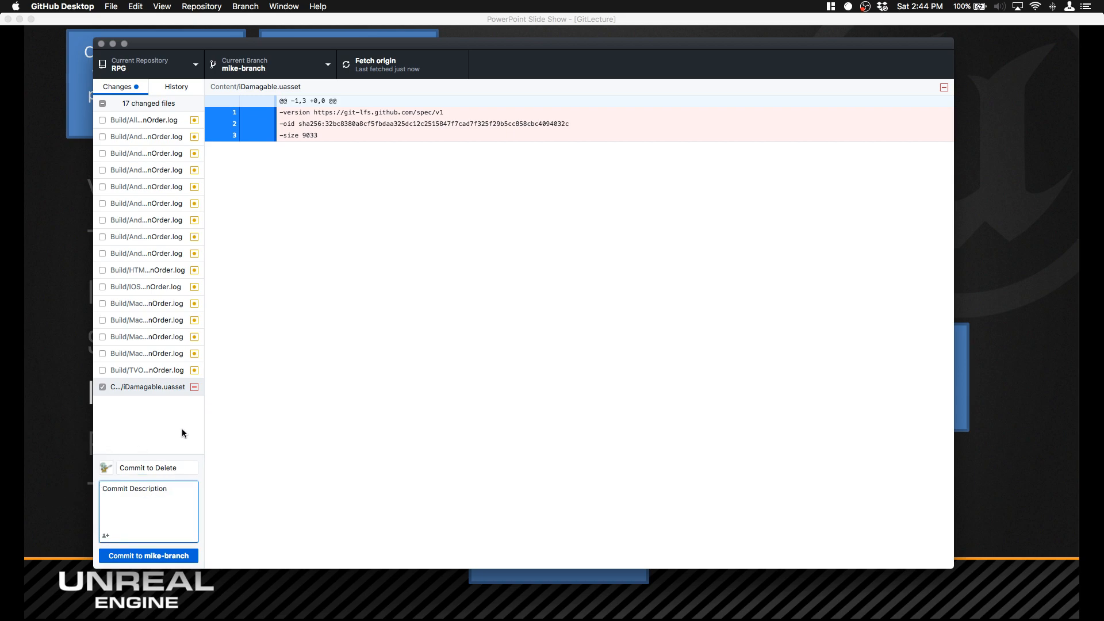
# Step: Replace the commit description with a short note about deleting iDamagable
pyautogui.moveTo(175, 496); pyautogui.dragTo(64, 489)
pyautogui.press('BackSpace')
pyautogui.write('deteting iDamage')
pyautogui.press('BackSpace')
pyautogui.press('BackSpace')
pyautogui.write('gable')
# Step: Commit the iDamagable.uasset deletion to mike-branch and push it to origin
pyautogui.click(141, 555)
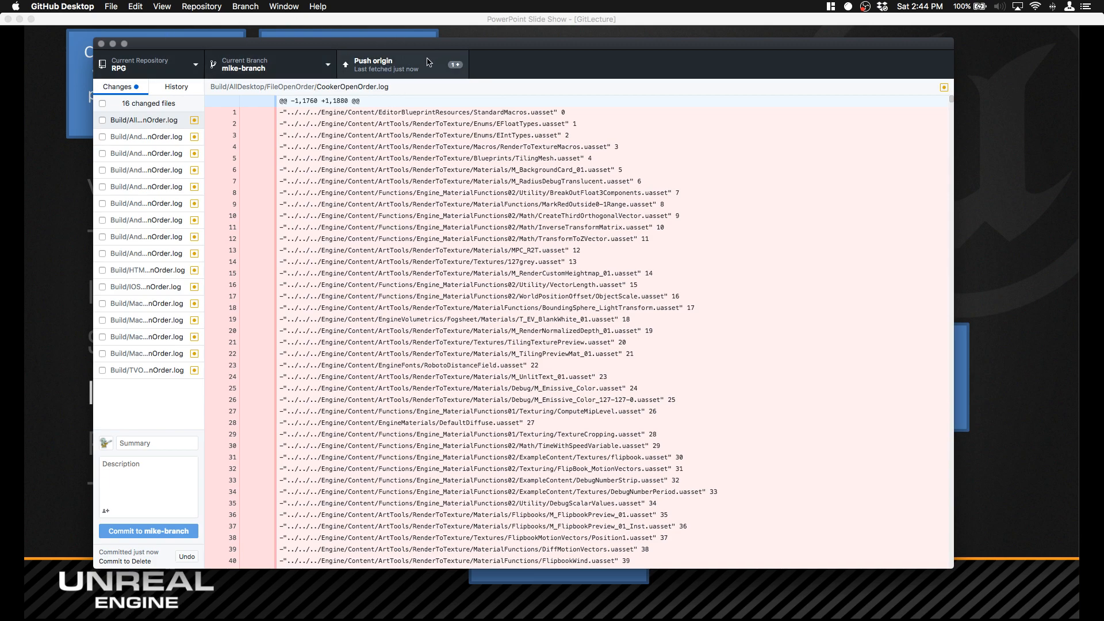
pyautogui.click(409, 67)
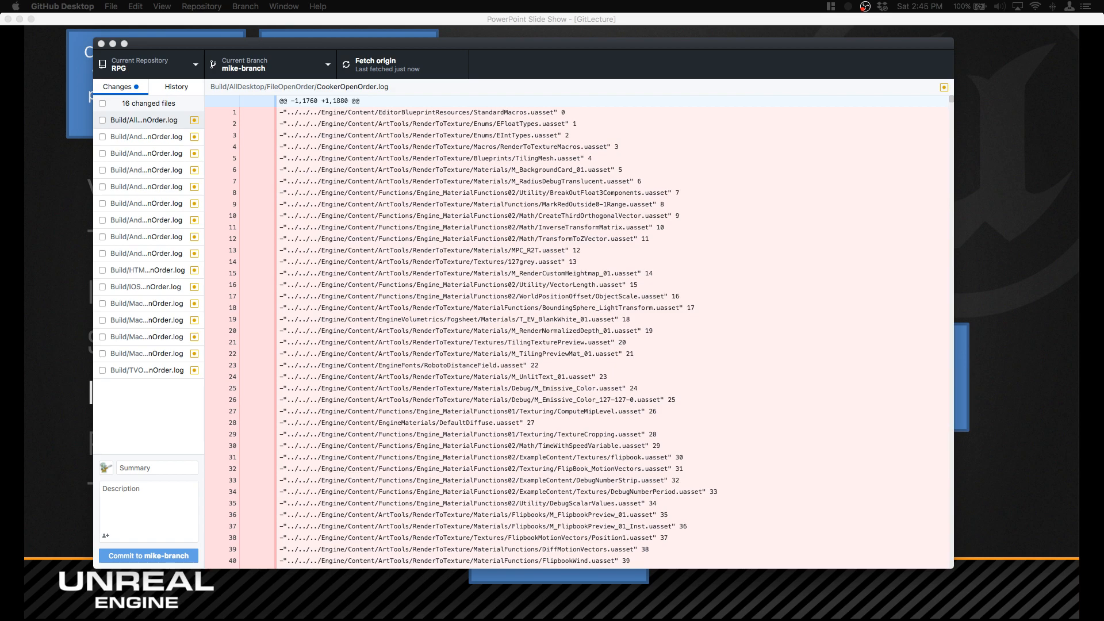
# Step: Switch to the RPG repository page in Firefox and open the compare and pull request form for mike-branch
pyautogui.moveTo(0, 55); pyautogui.dragTo(755, 32)
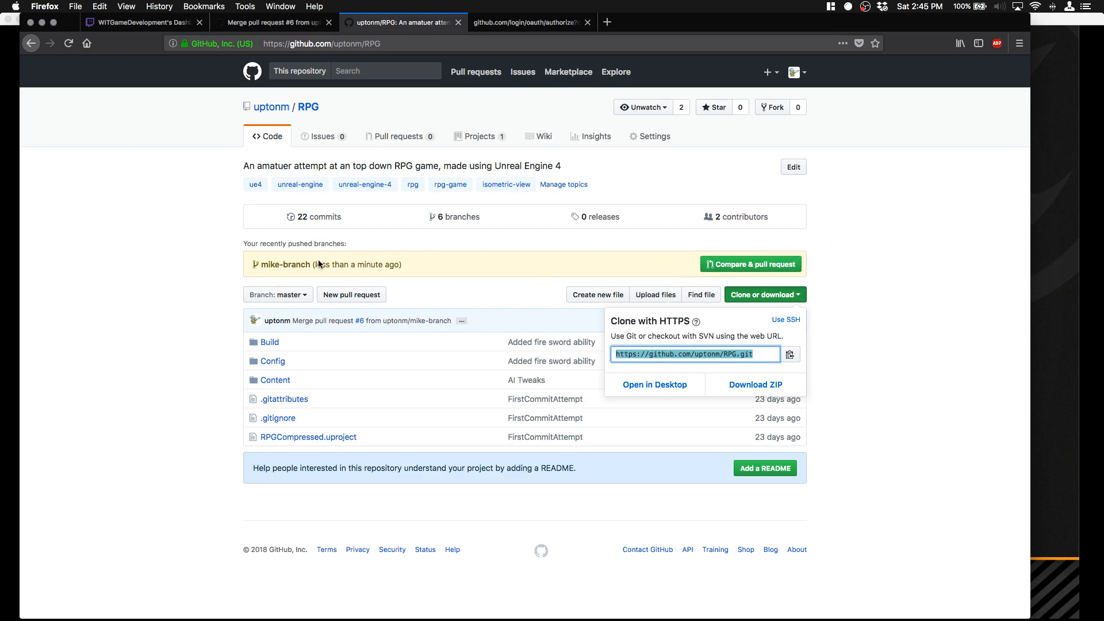
pyautogui.click(862, 257)
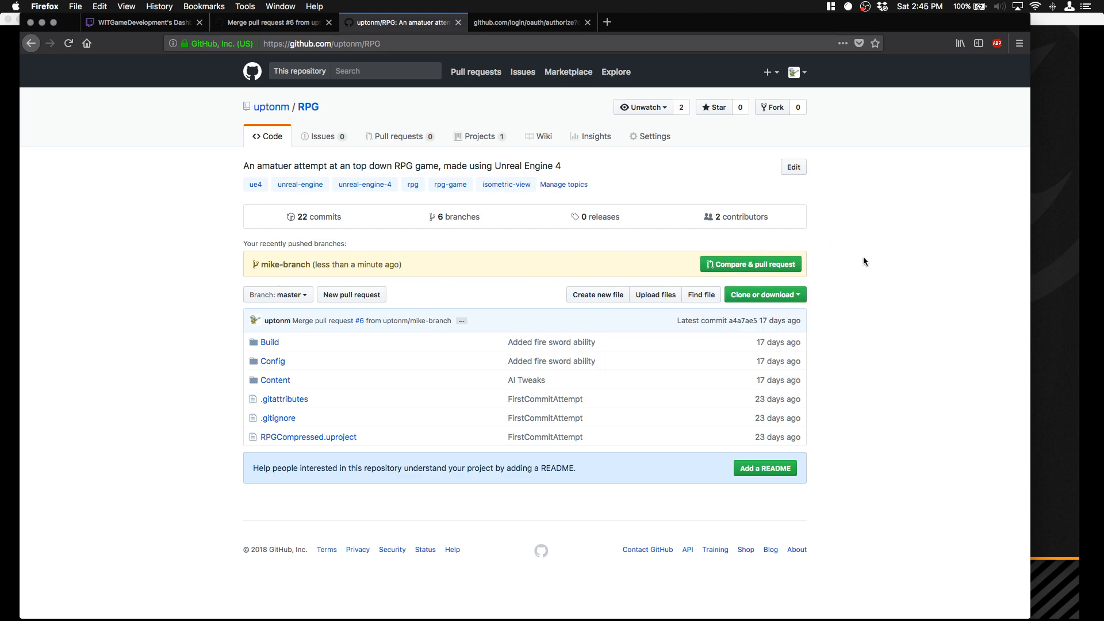
pyautogui.click(769, 267)
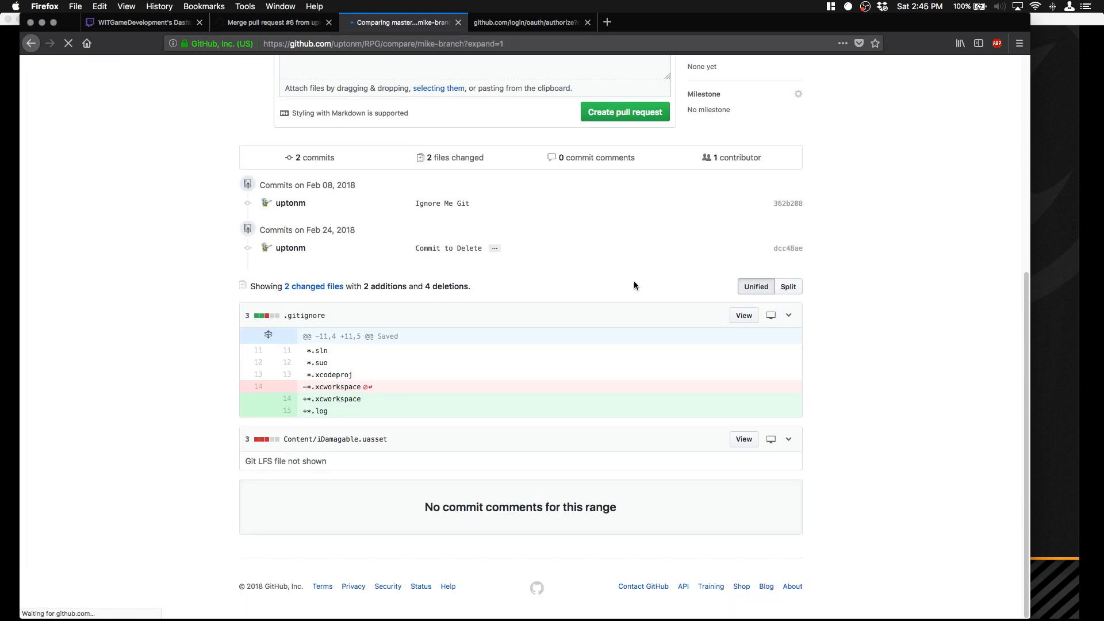
# Step: Examine the pull request form from mike-branch into master, including the available reviewers, branch settings, commits and file changes
pyautogui.scroll(3, 634, 240)
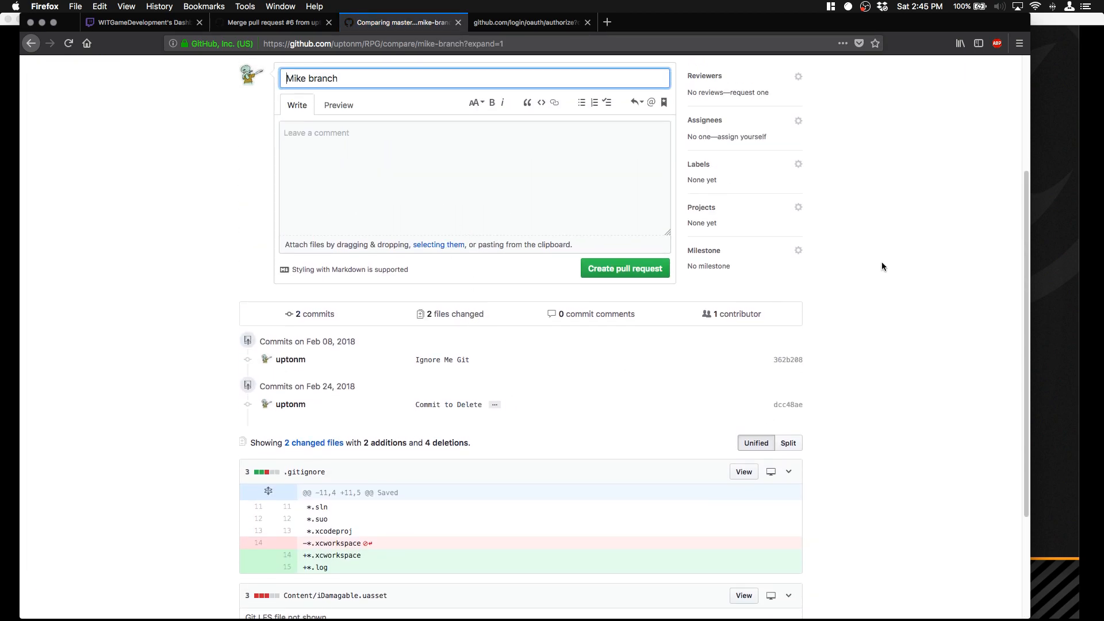
pyautogui.scroll(2, 730, 155)
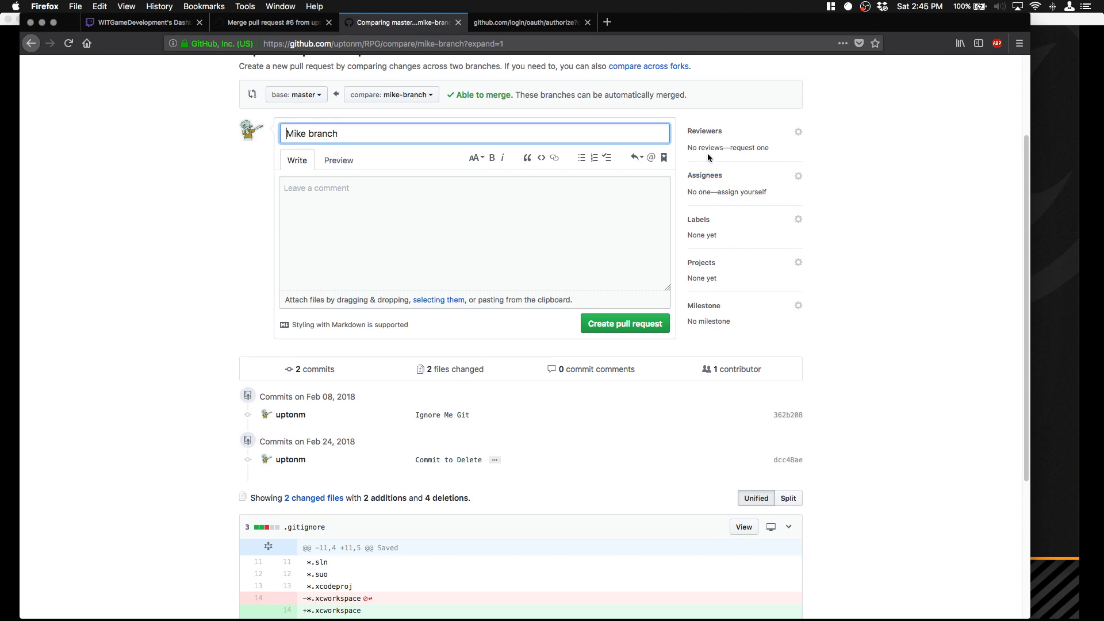
pyautogui.click(742, 148)
pyautogui.scroll(-3, 727, 227)
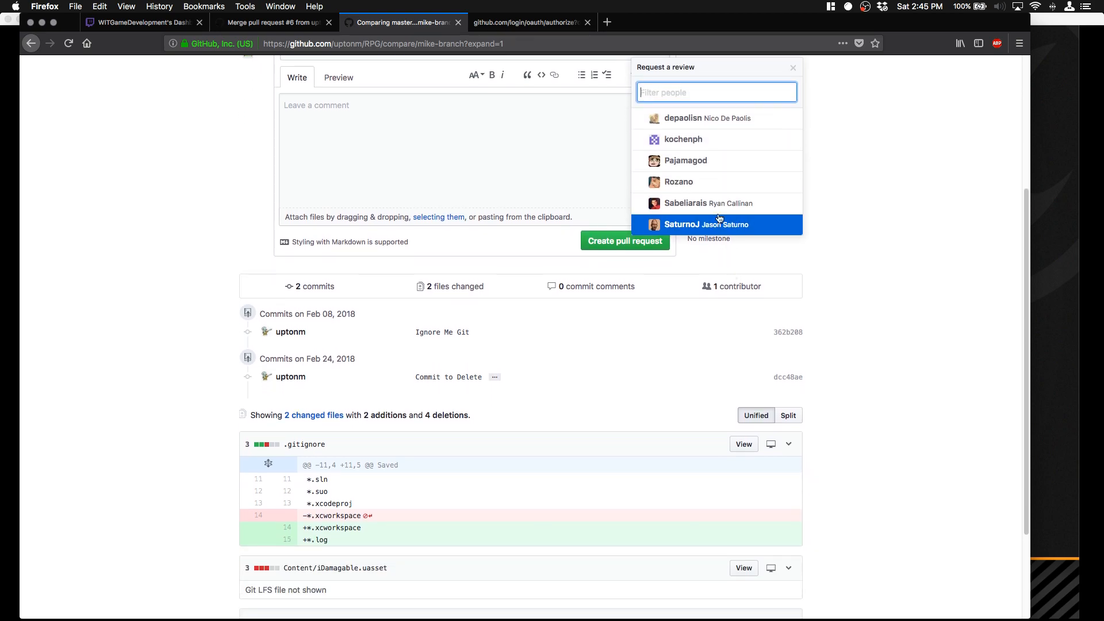
pyautogui.scroll(3, 719, 147)
pyautogui.click(892, 187)
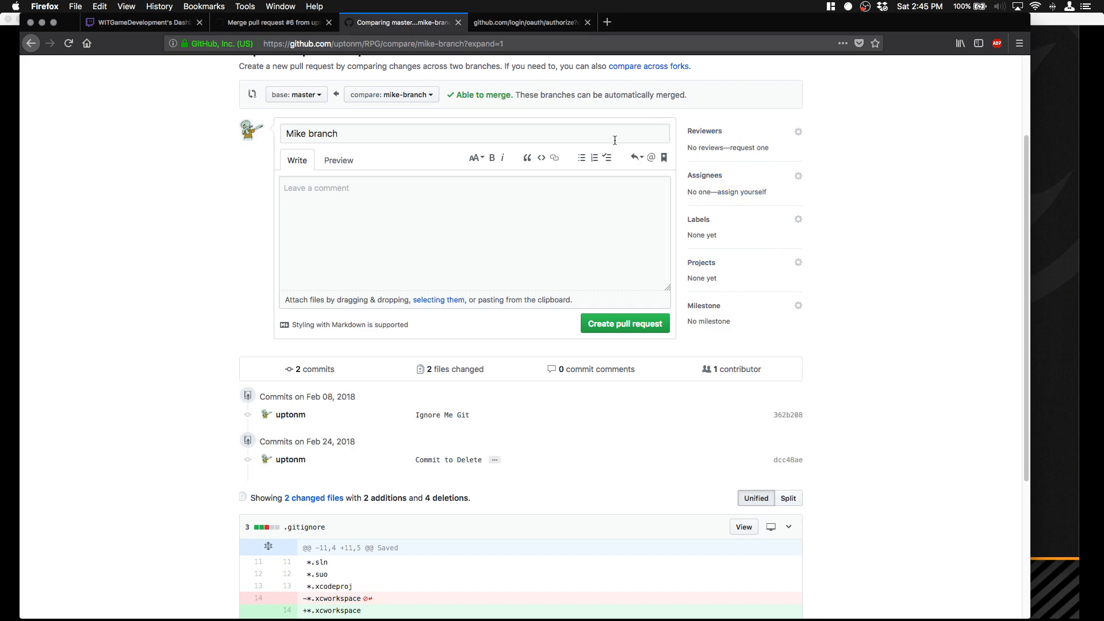
pyautogui.scroll(1, 663, 214)
pyautogui.scroll(4, 662, 213)
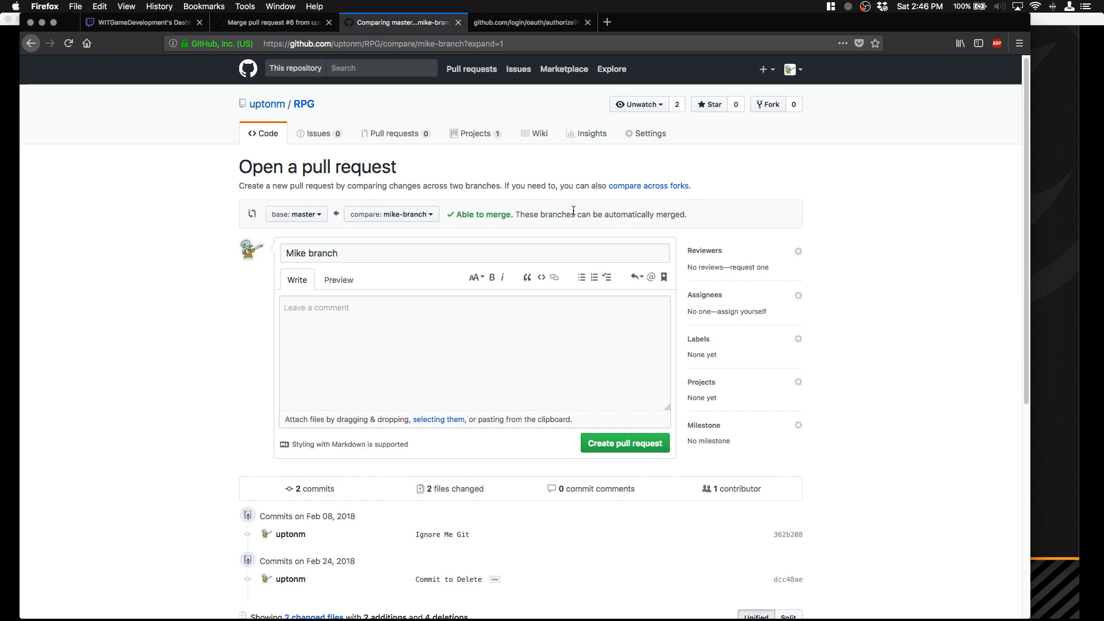
pyautogui.scroll(-5, 655, 345)
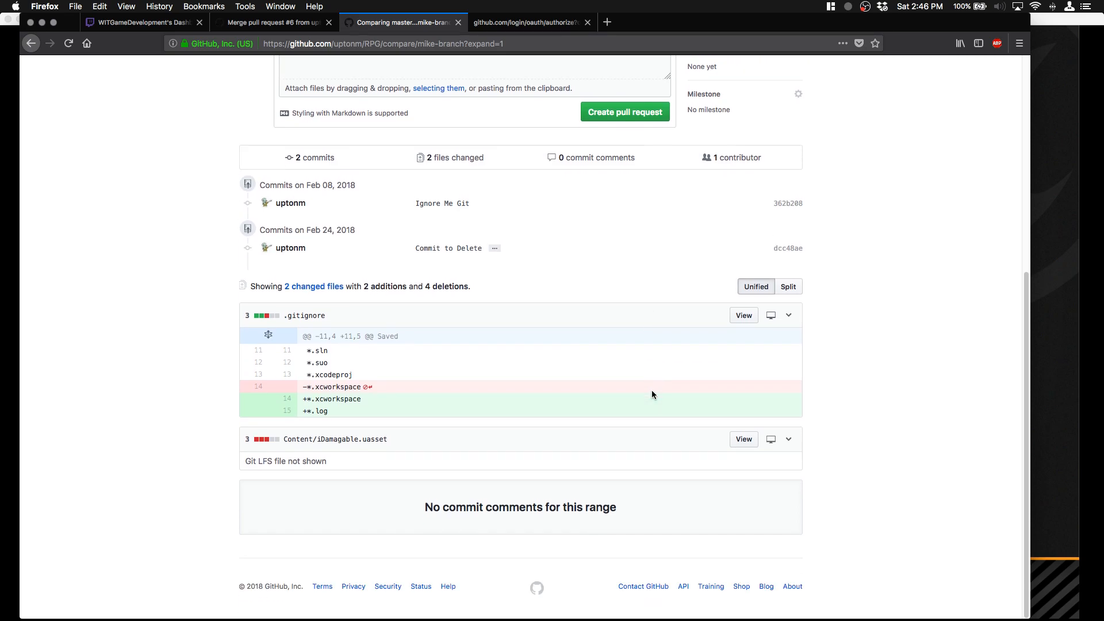
pyautogui.scroll(6, 652, 394)
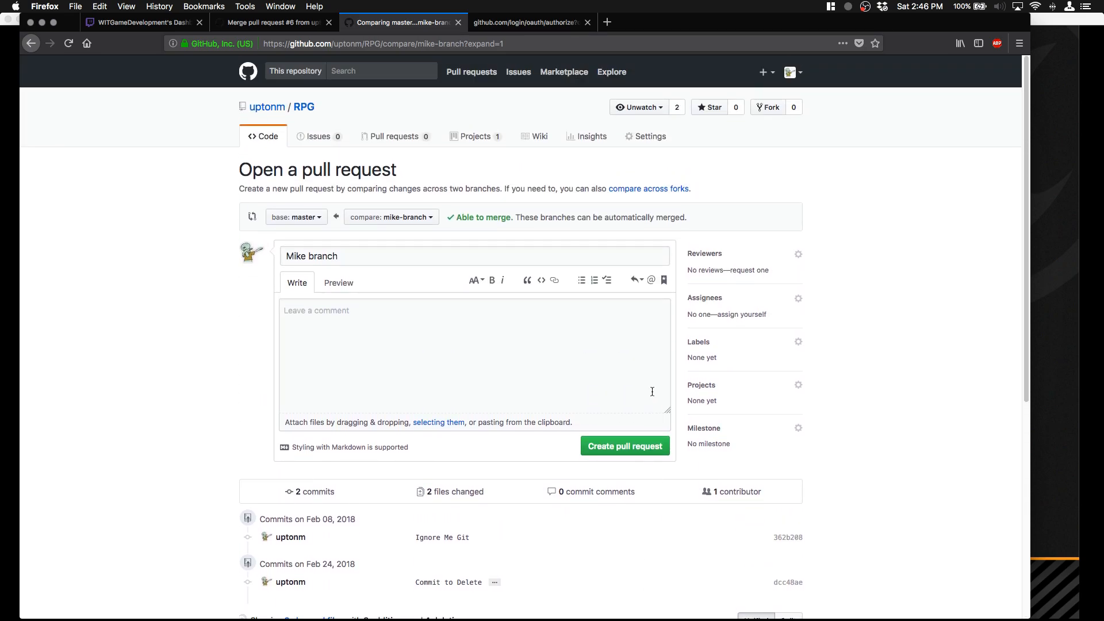
# Step: Leave the browser and minimize the GitLecture slide show, GitHub Desktop and Finder windows to clear the desktop
pyautogui.moveTo(718, 25); pyautogui.dragTo(0, 218)
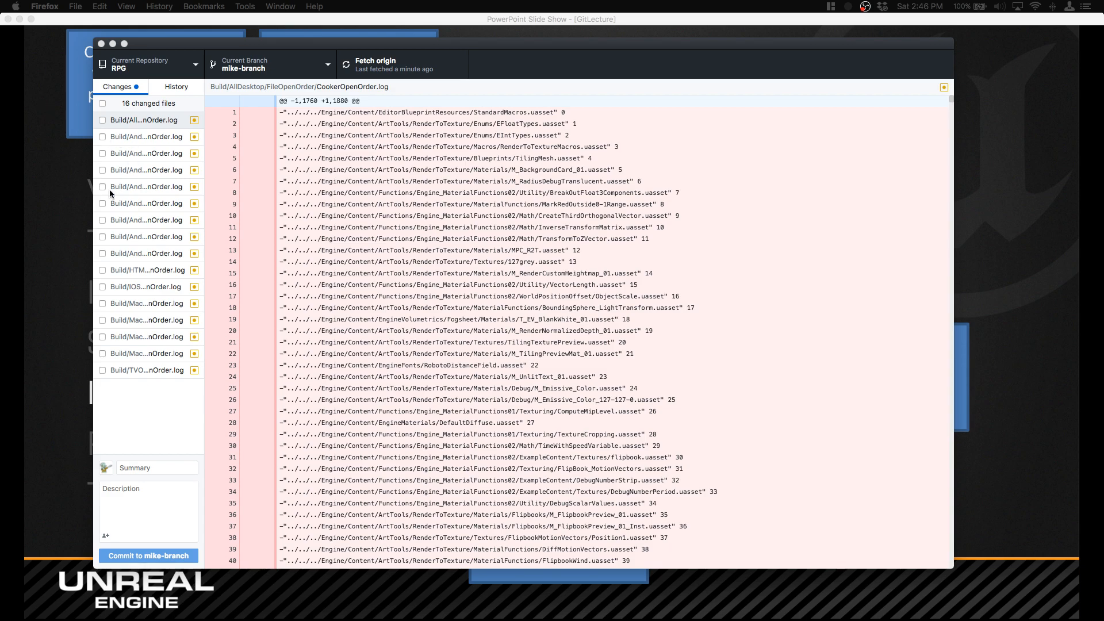
pyautogui.click(77, 208)
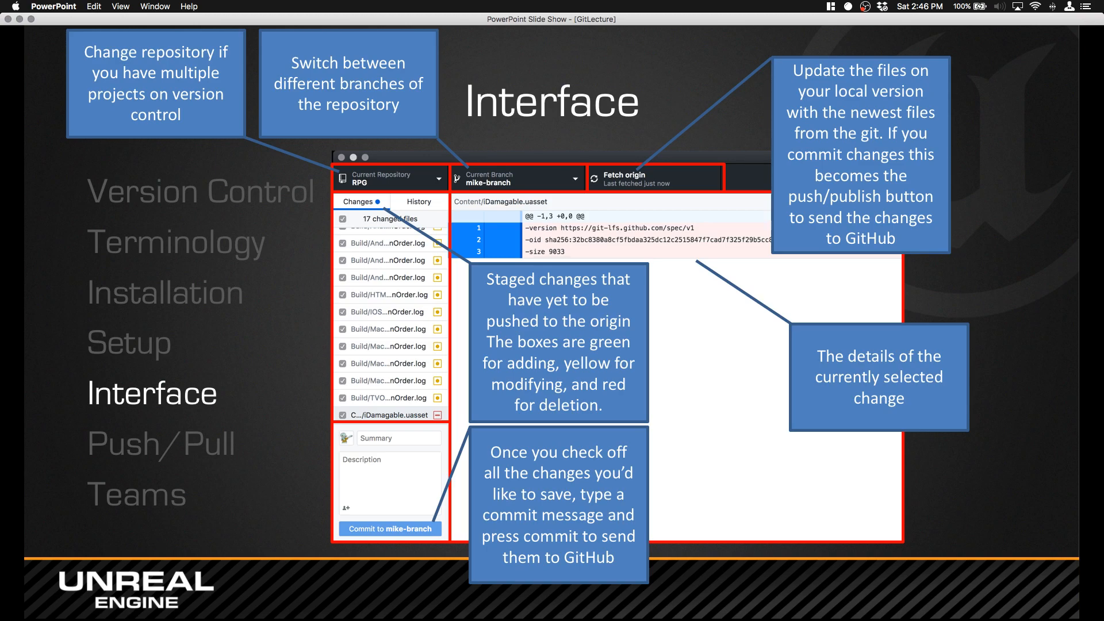
pyautogui.click(20, 19)
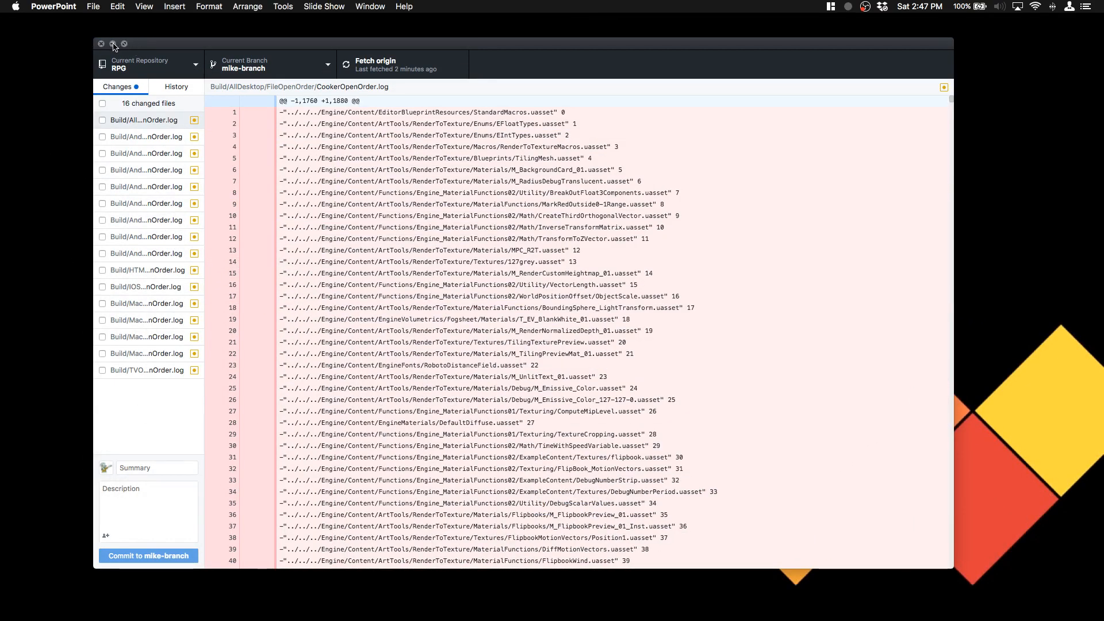
pyautogui.click(118, 43)
pyautogui.click(224, 123)
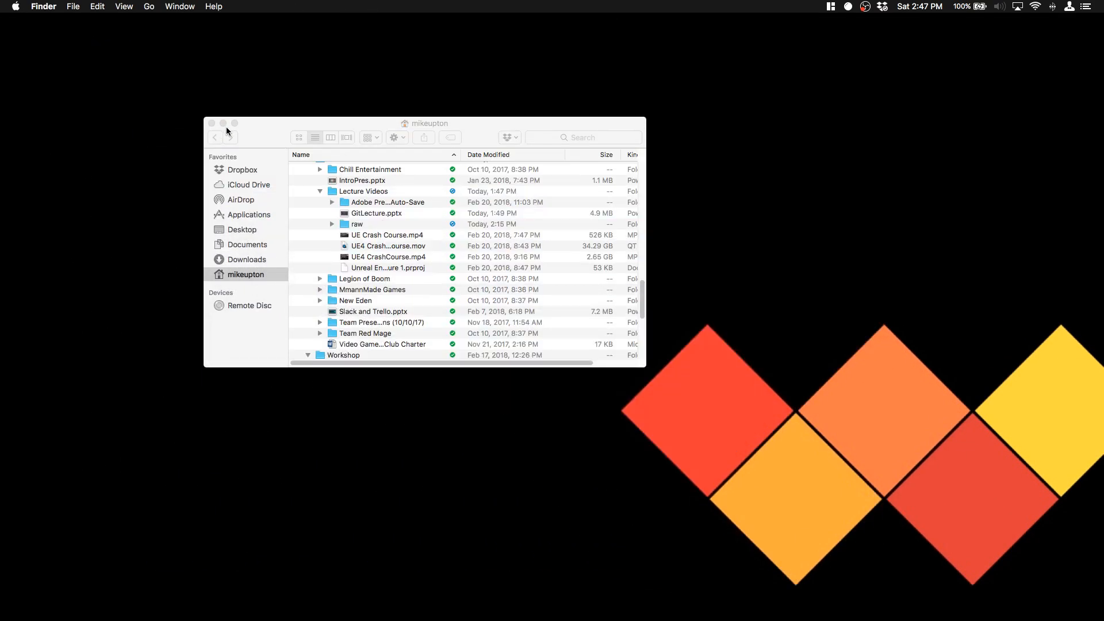
# Step: Switch to Unreal Editor, play ThirdPersonExampleMap while running the character around the arena, and end the play session
pyautogui.moveTo(997, 619)
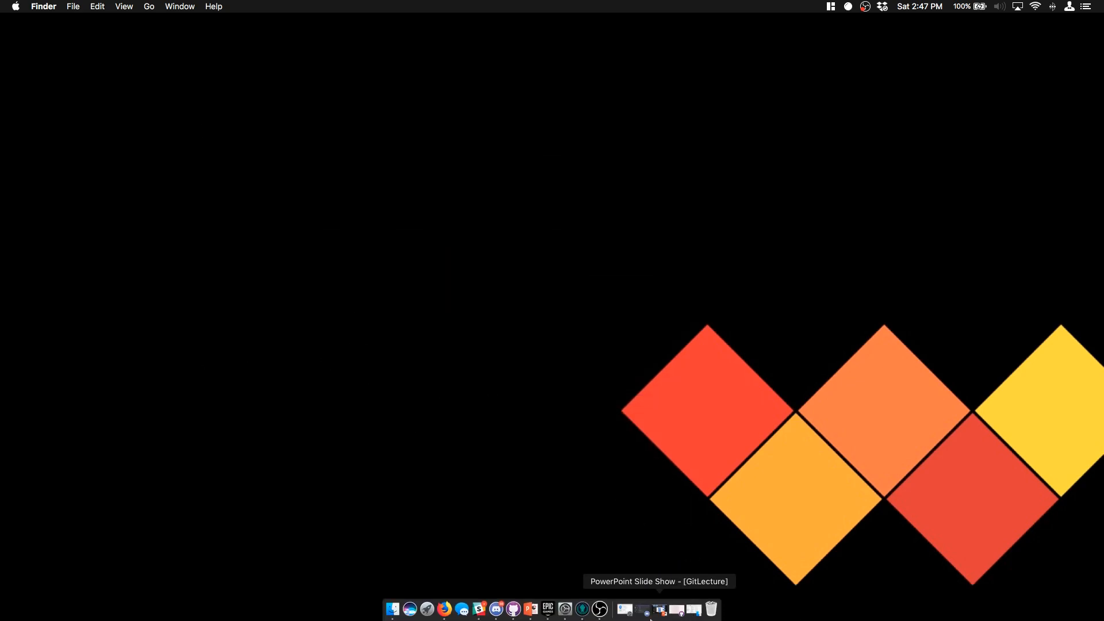
pyautogui.click(548, 609)
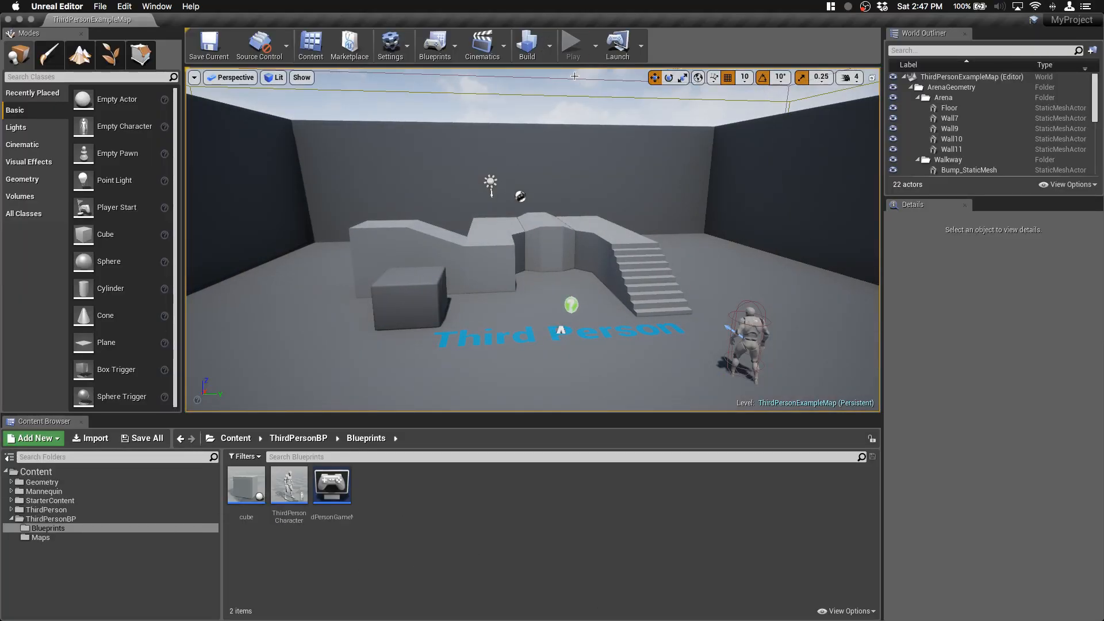
pyautogui.press('w')
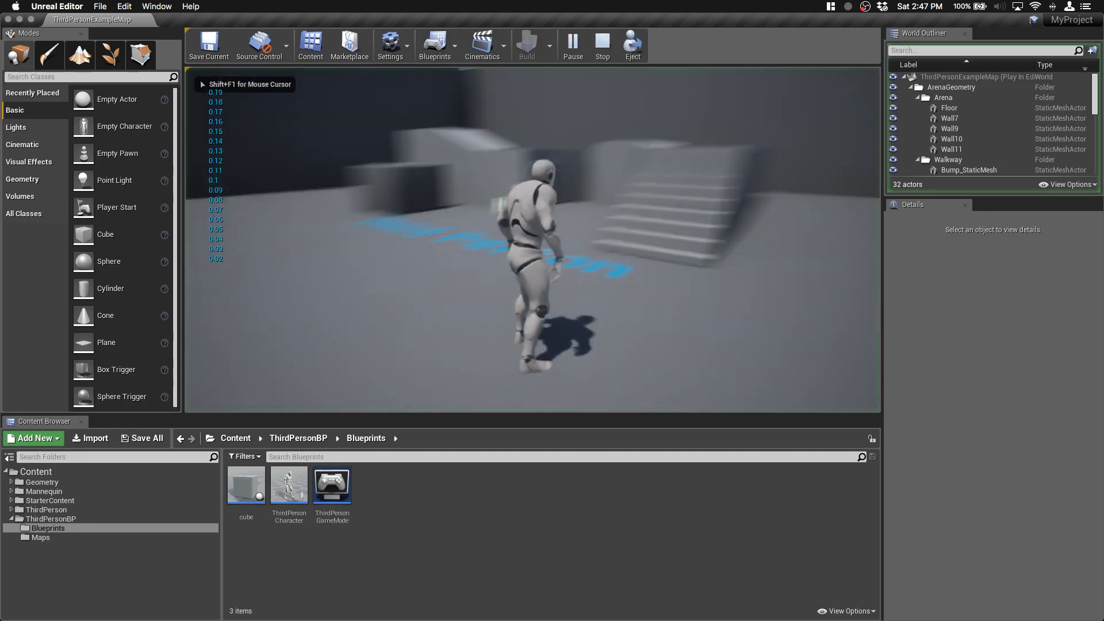
pyautogui.press('w')
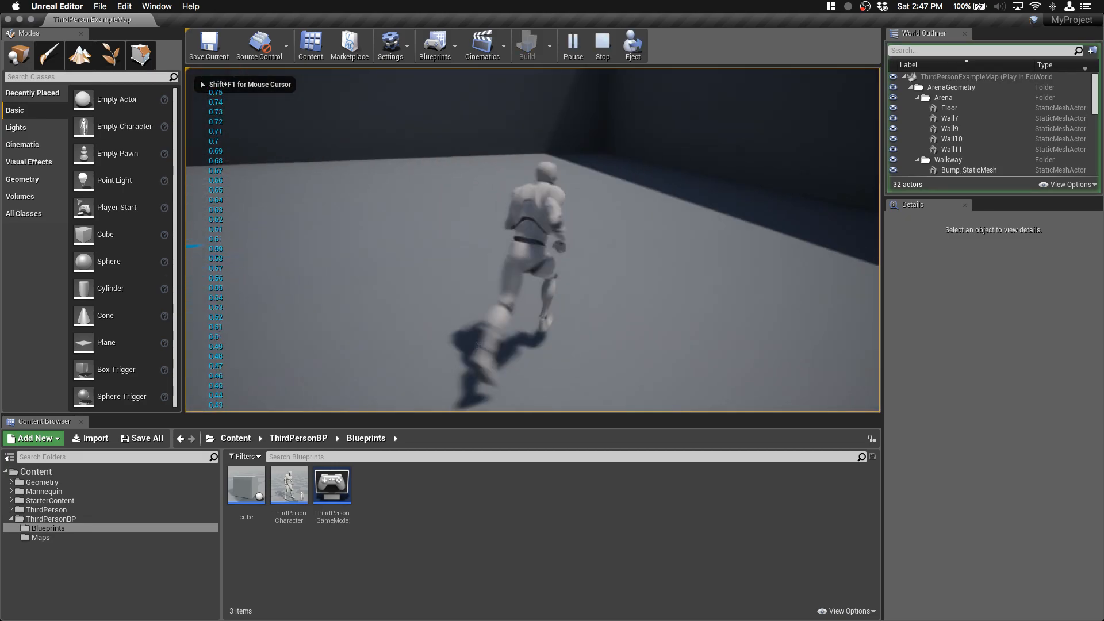
pyautogui.press('w')
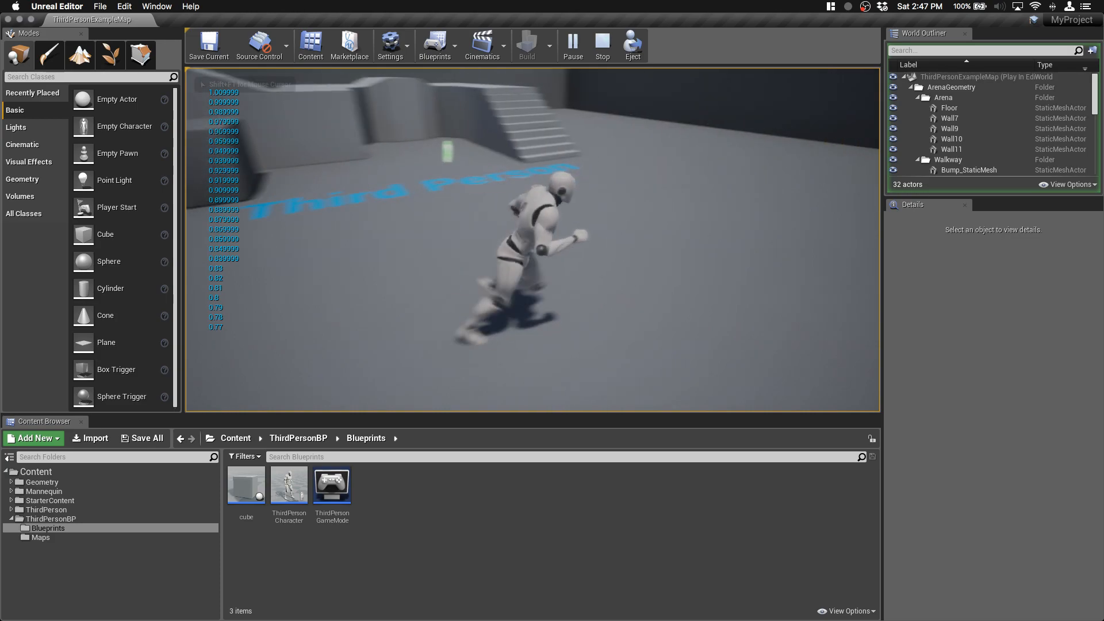
pyautogui.press('s')
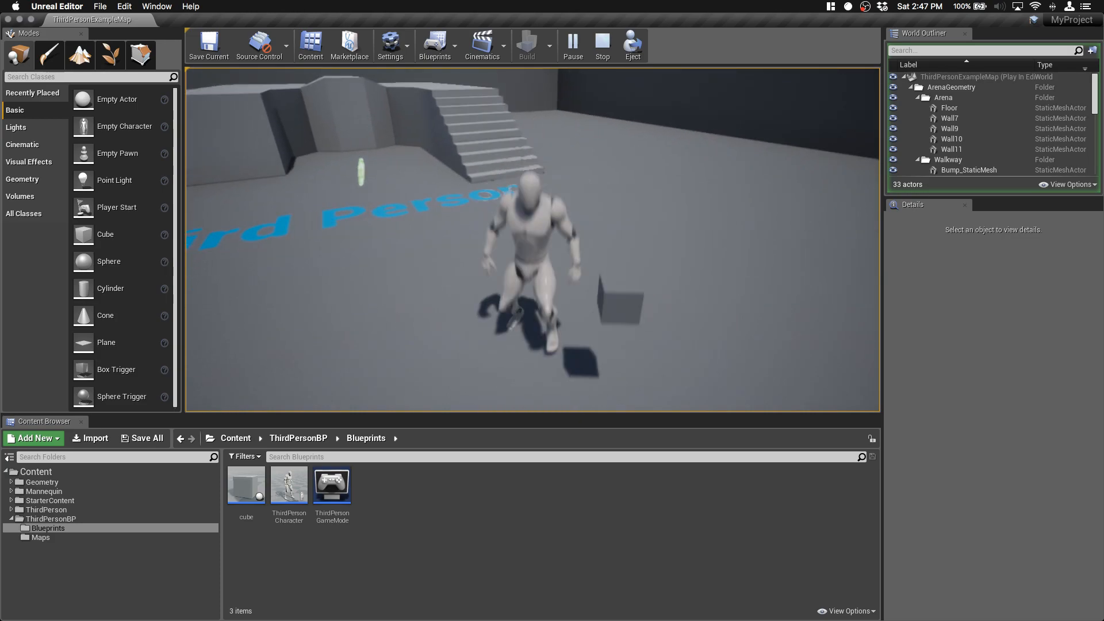
pyautogui.hotkey('shift', 'F1')
pyautogui.press('Escape')
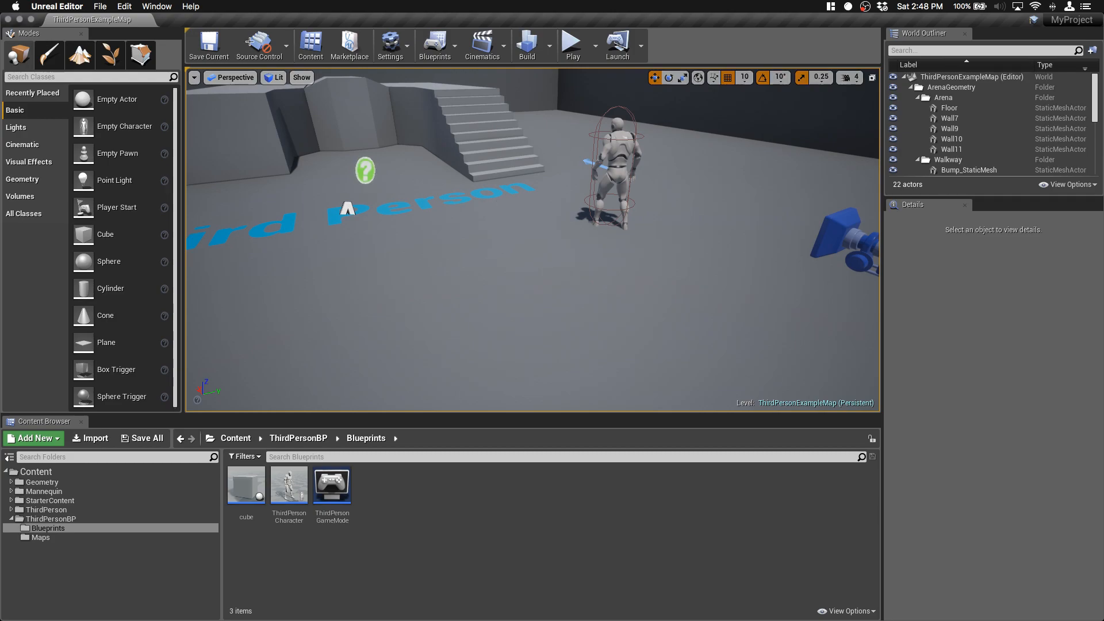
# Step: Select Git (beta version) as the provider in the source control login, then dismiss it by running without source control
pyautogui.click(284, 49)
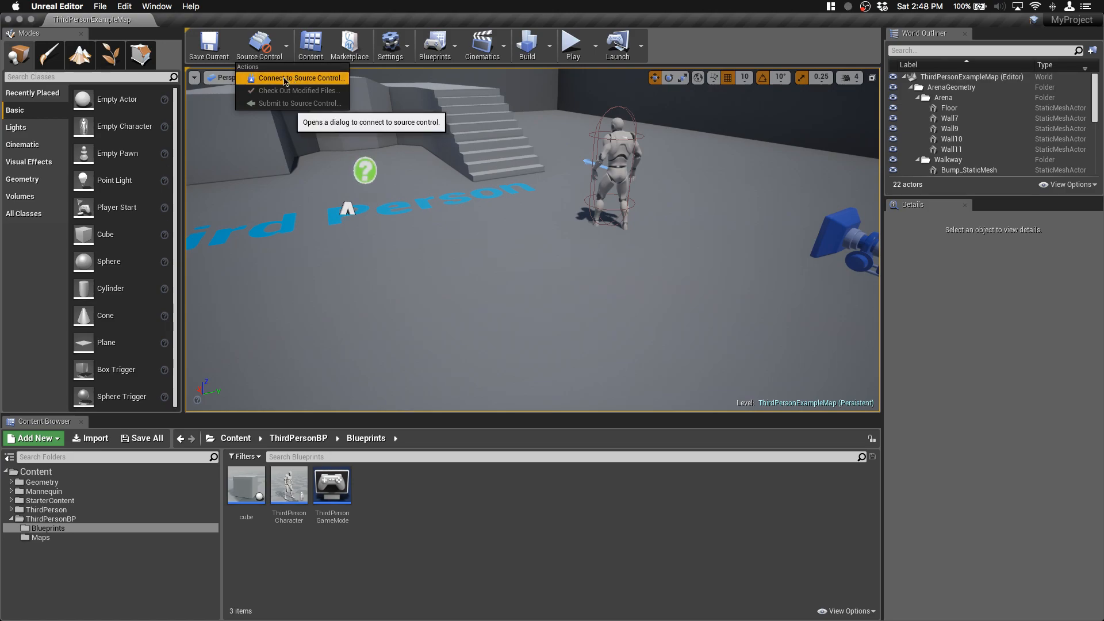
pyautogui.click(305, 84)
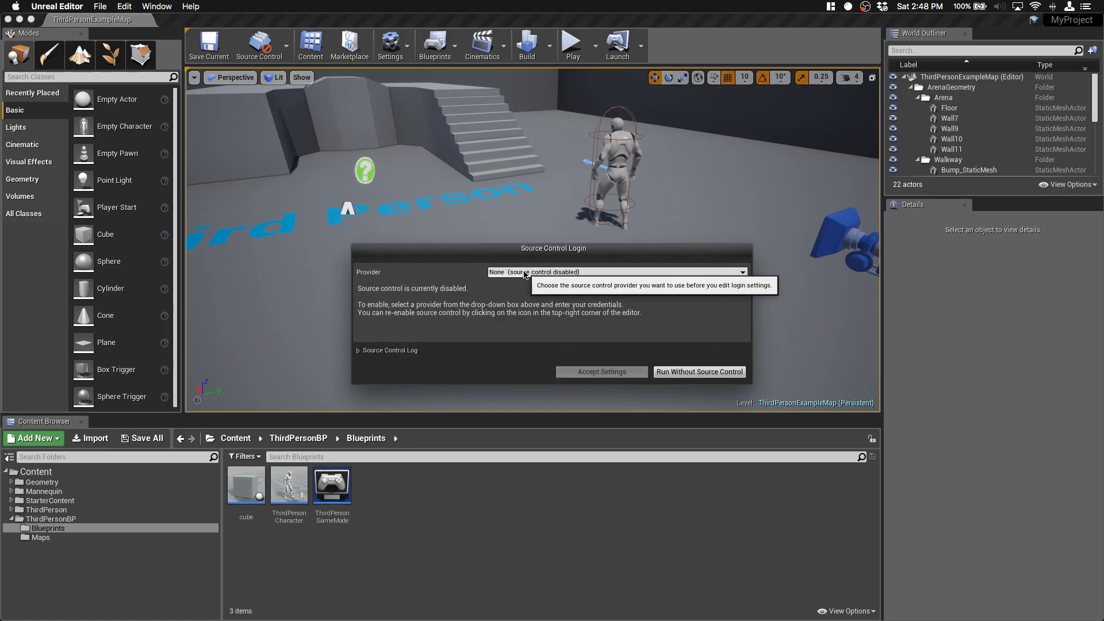
pyautogui.click(520, 272)
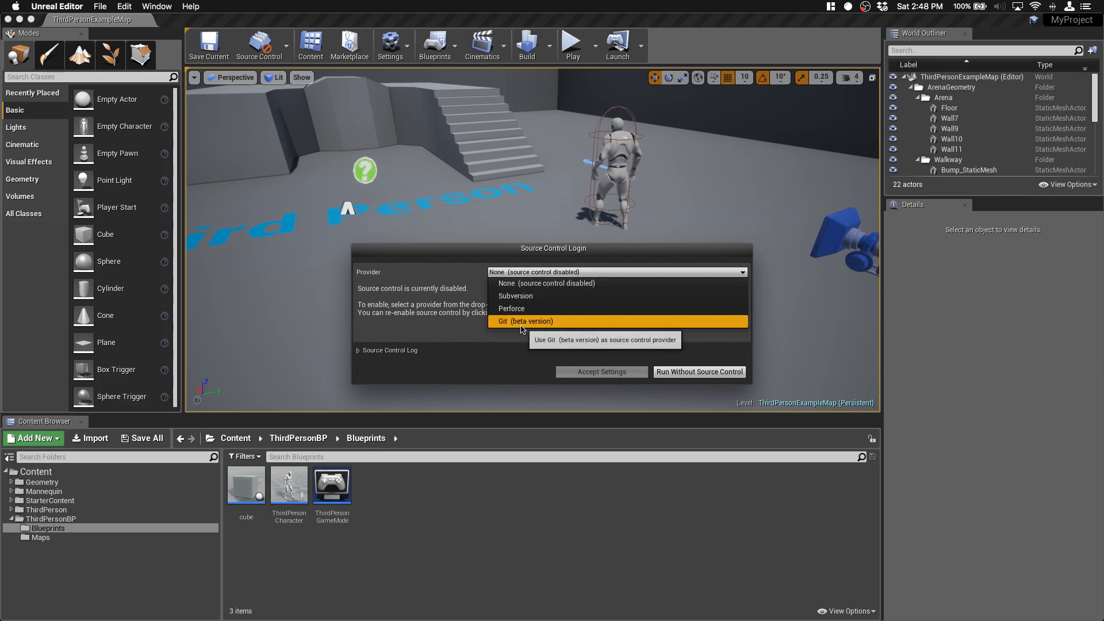
pyautogui.click(524, 321)
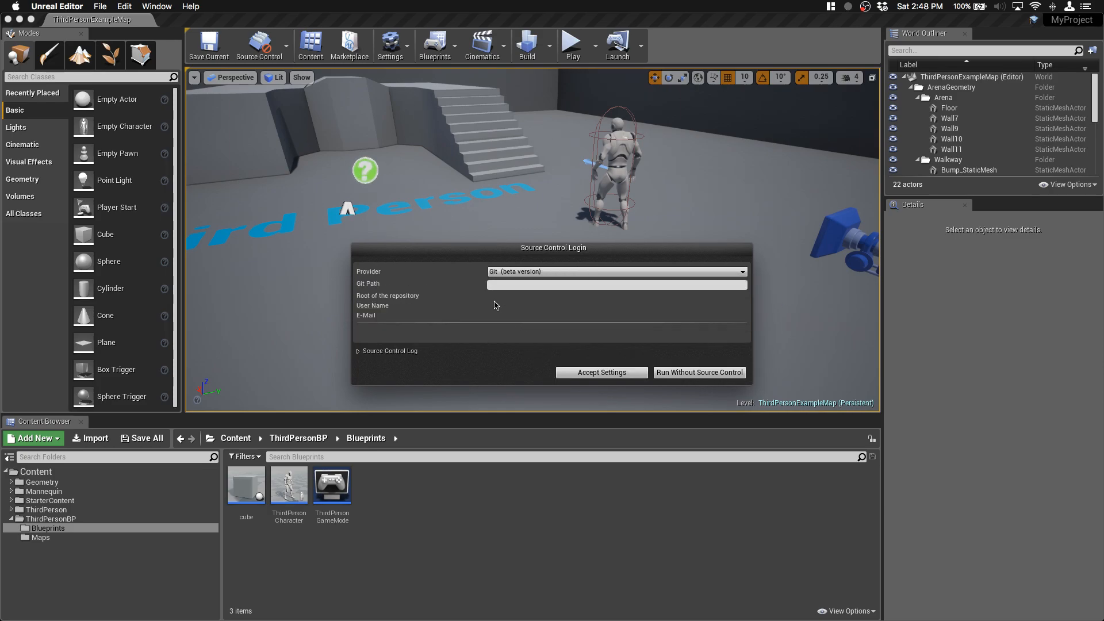
pyautogui.click(506, 286)
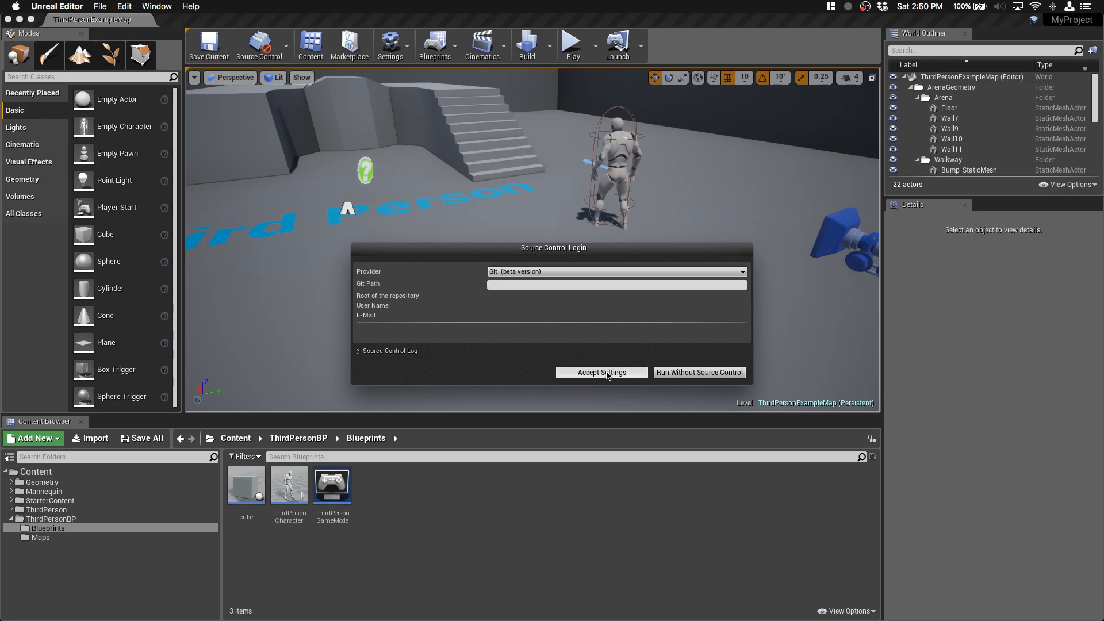
pyautogui.click(690, 373)
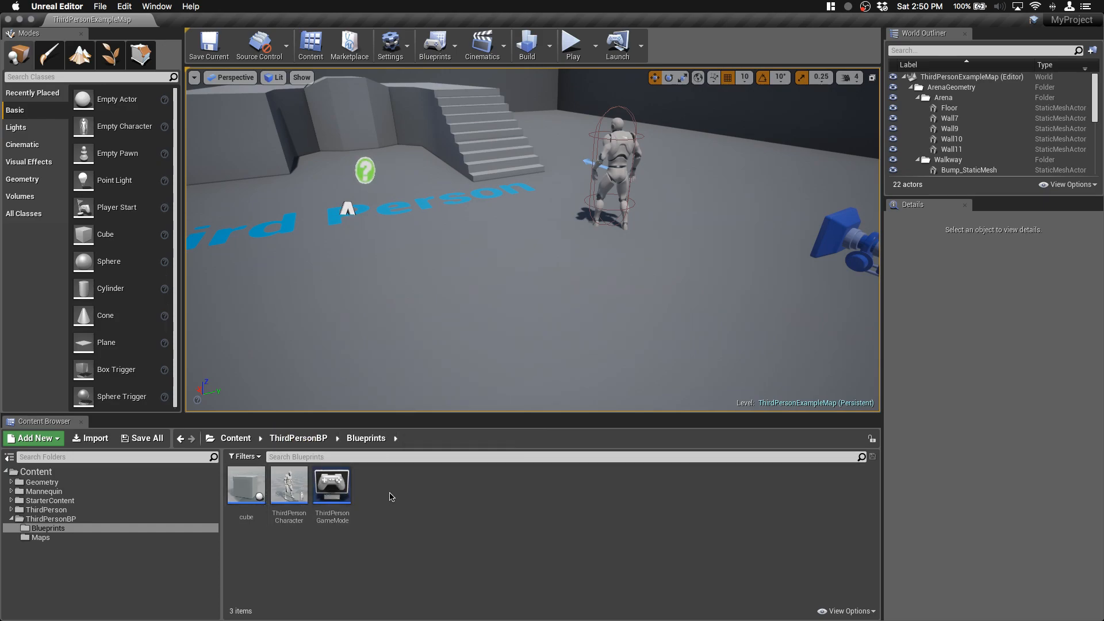
# Step: Reveal the project's Content folder in Finder
pyautogui.click(36, 473)
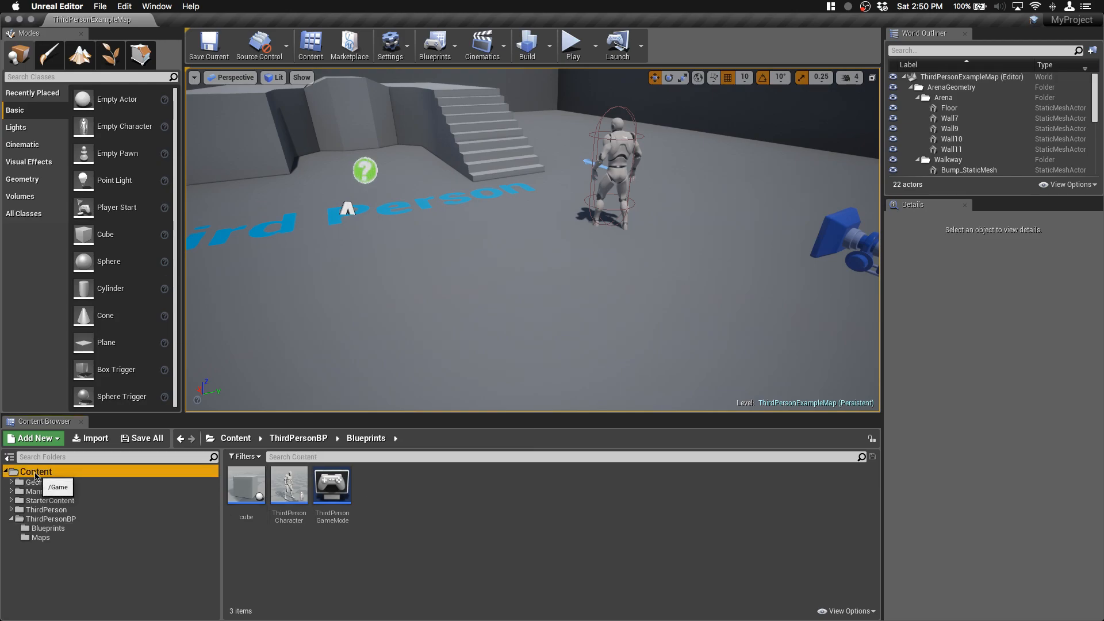
pyautogui.rightClick(35, 474)
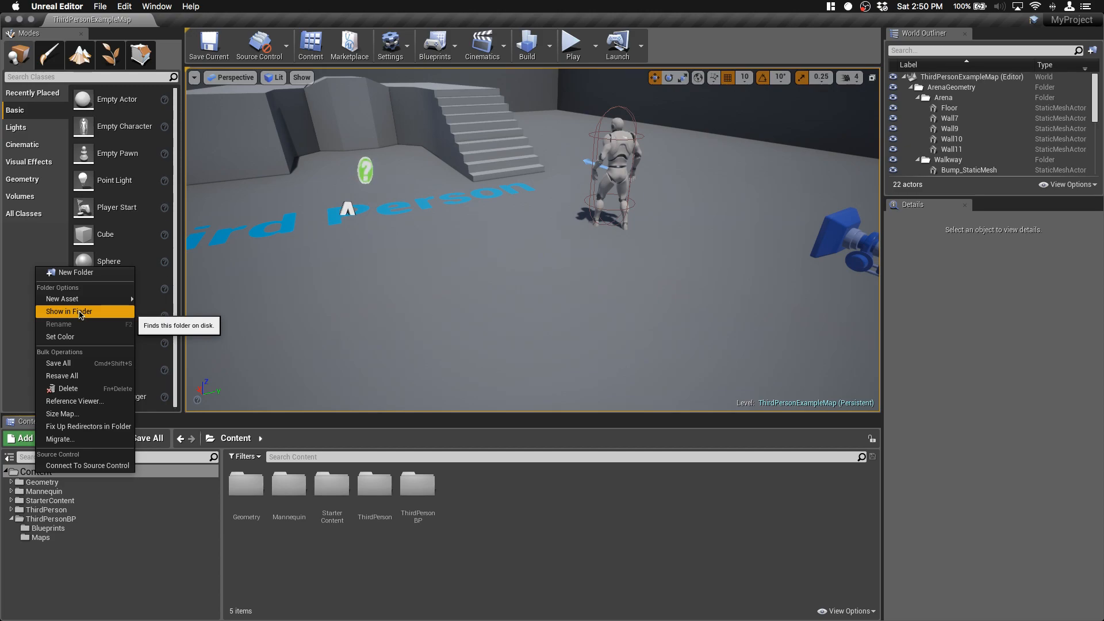
pyautogui.click(81, 311)
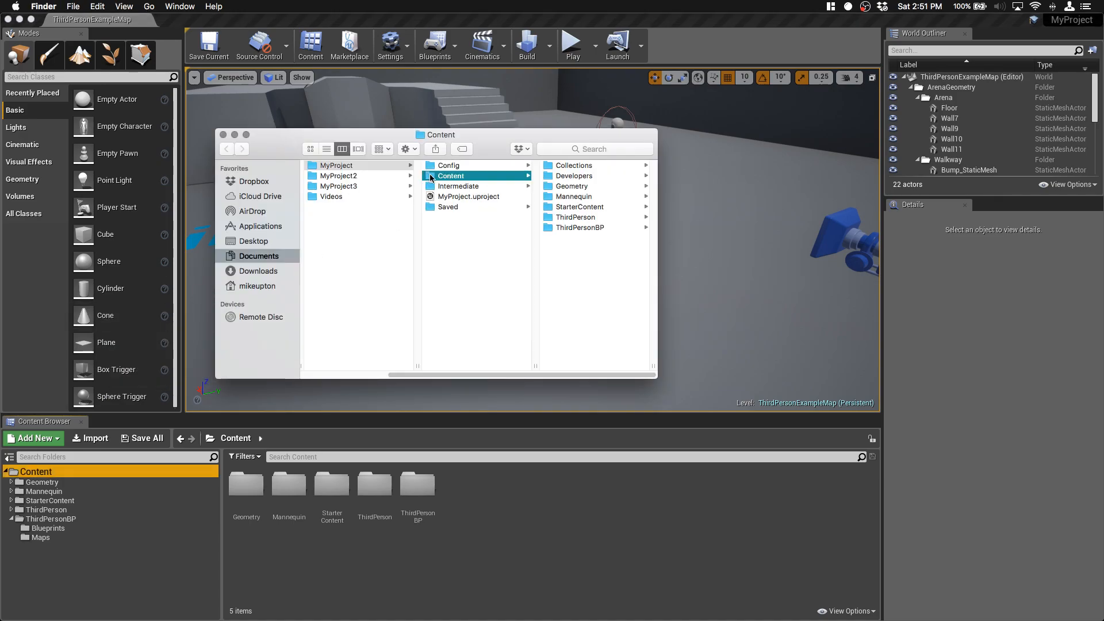
# Step: Copy the MyProject folder's location from its information window, then close that window and the Finder window
pyautogui.rightClick(331, 167)
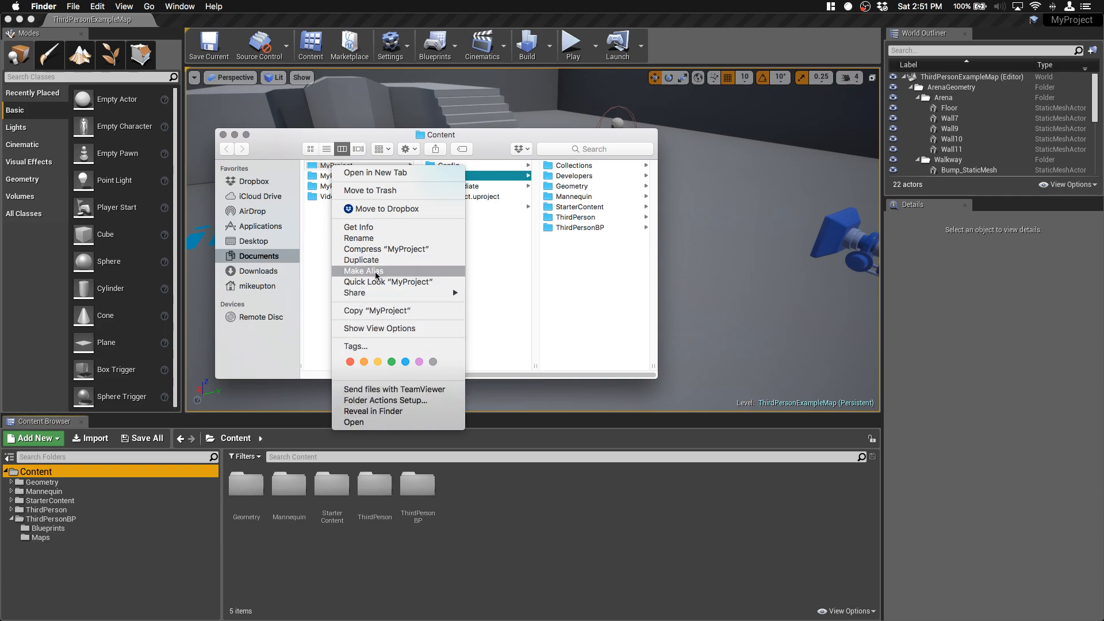
pyautogui.click(370, 228)
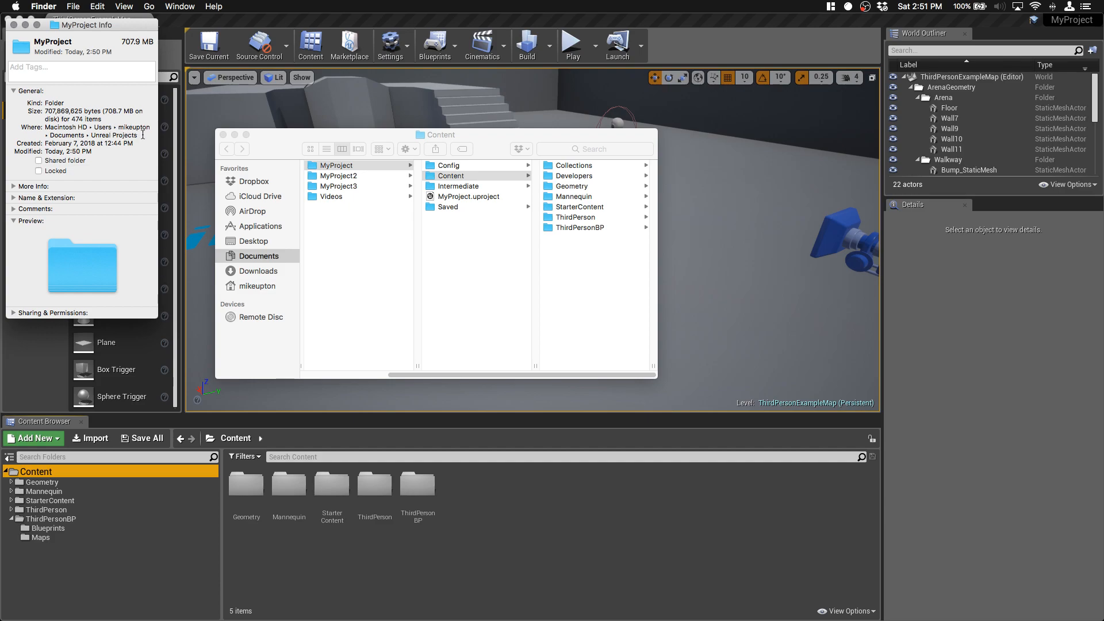
pyautogui.moveTo(142, 134); pyautogui.dragTo(44, 125)
pyautogui.rightClick(54, 130)
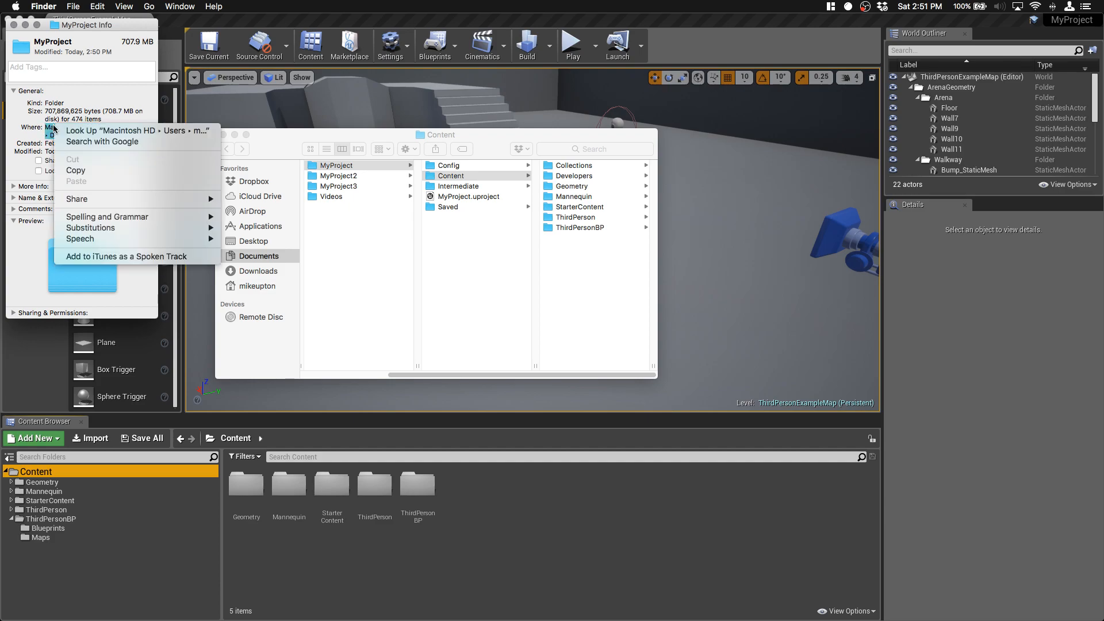
pyautogui.click(92, 171)
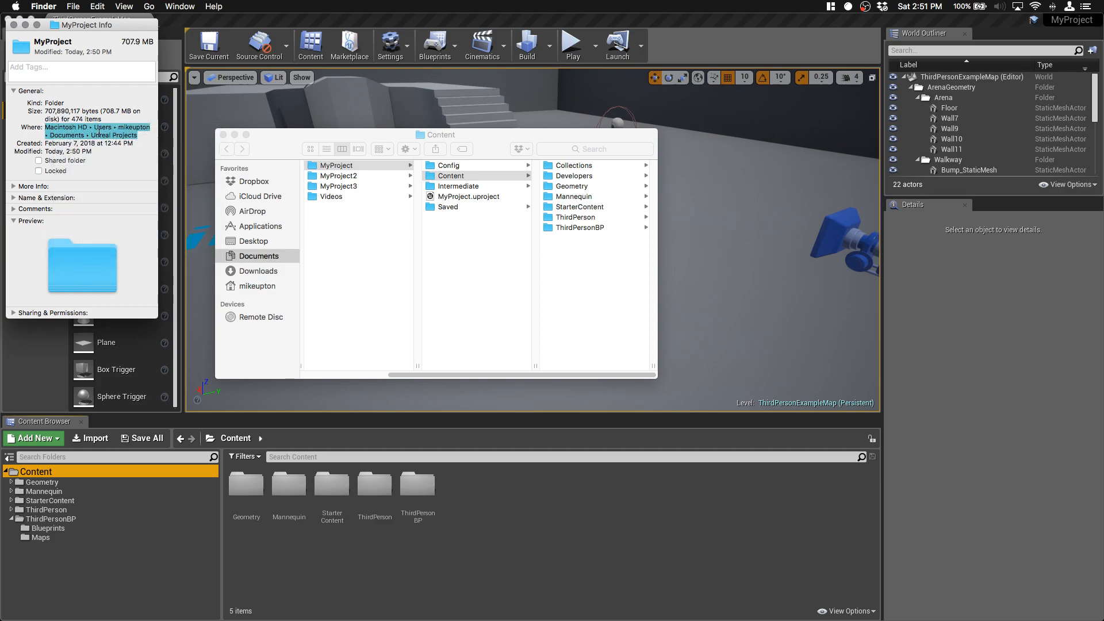
pyautogui.click(14, 25)
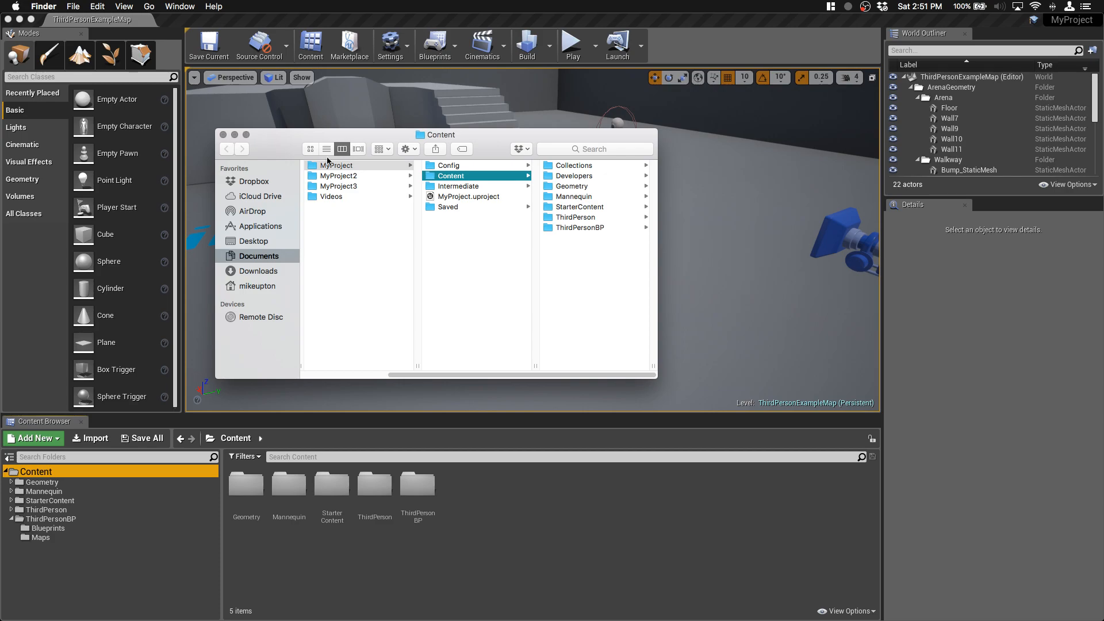
pyautogui.click(347, 167)
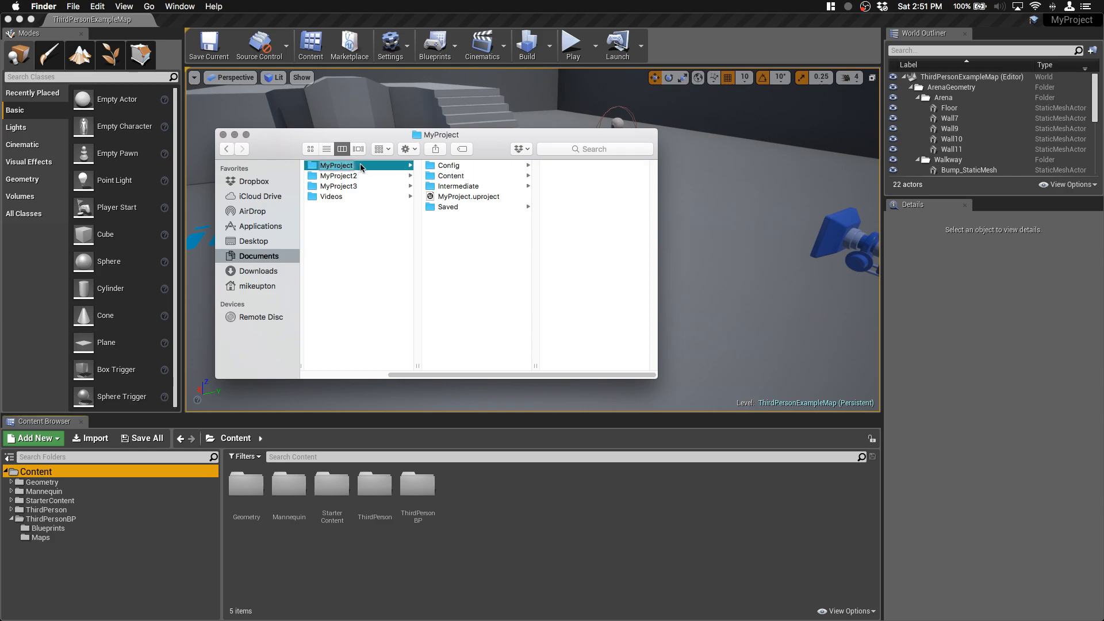
pyautogui.click(360, 166)
pyautogui.click(223, 134)
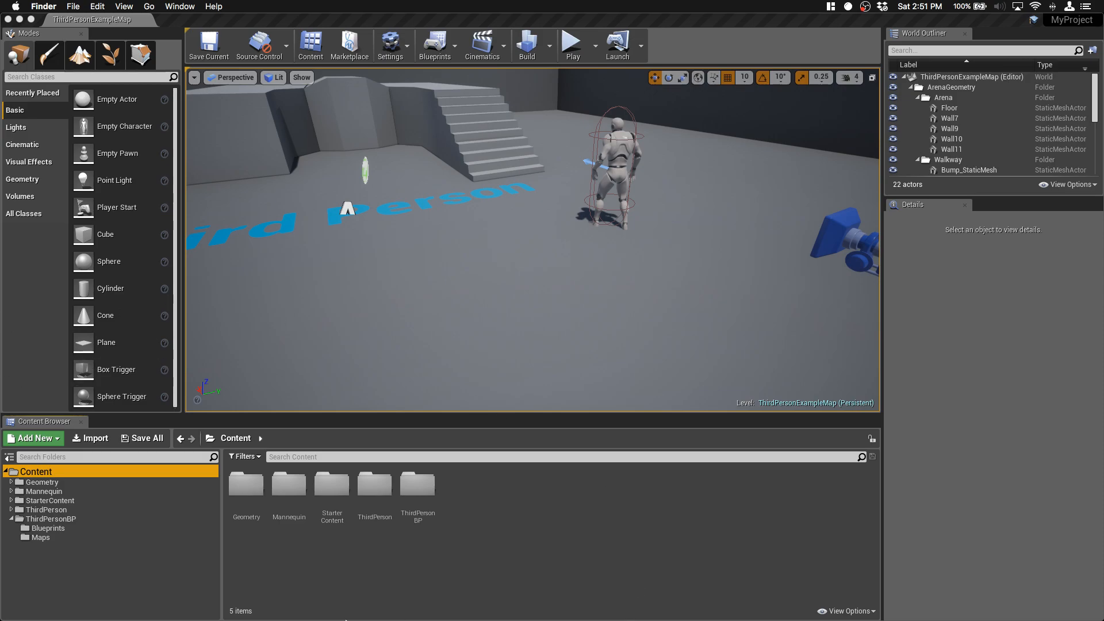
# Step: Switch to GitHub Desktop and start creating a new repository
pyautogui.moveTo(419, 610)
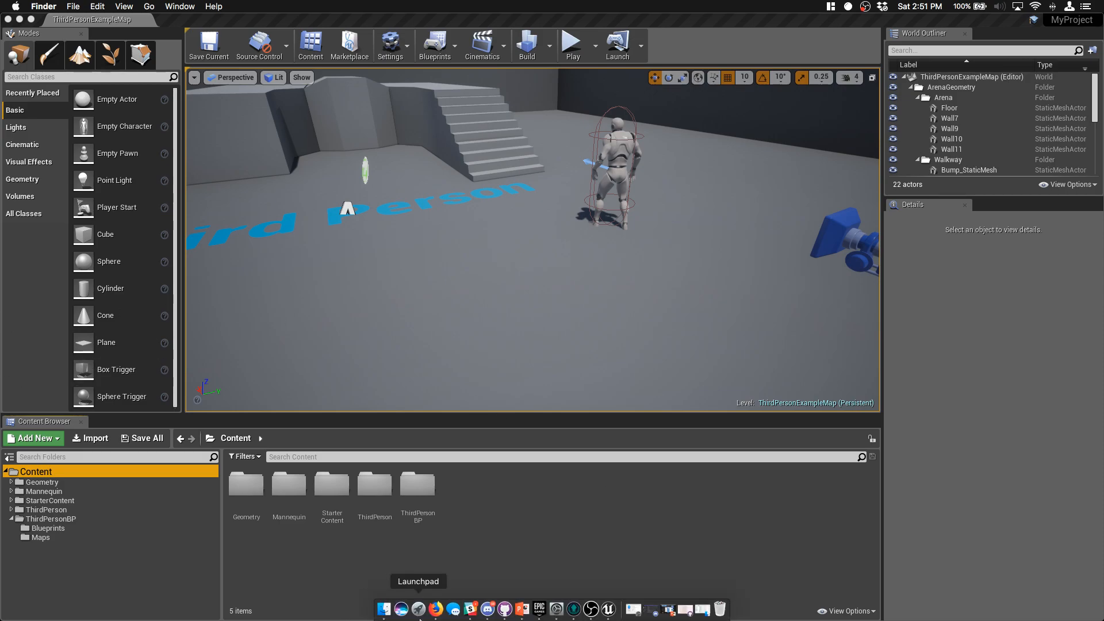
pyautogui.click(506, 609)
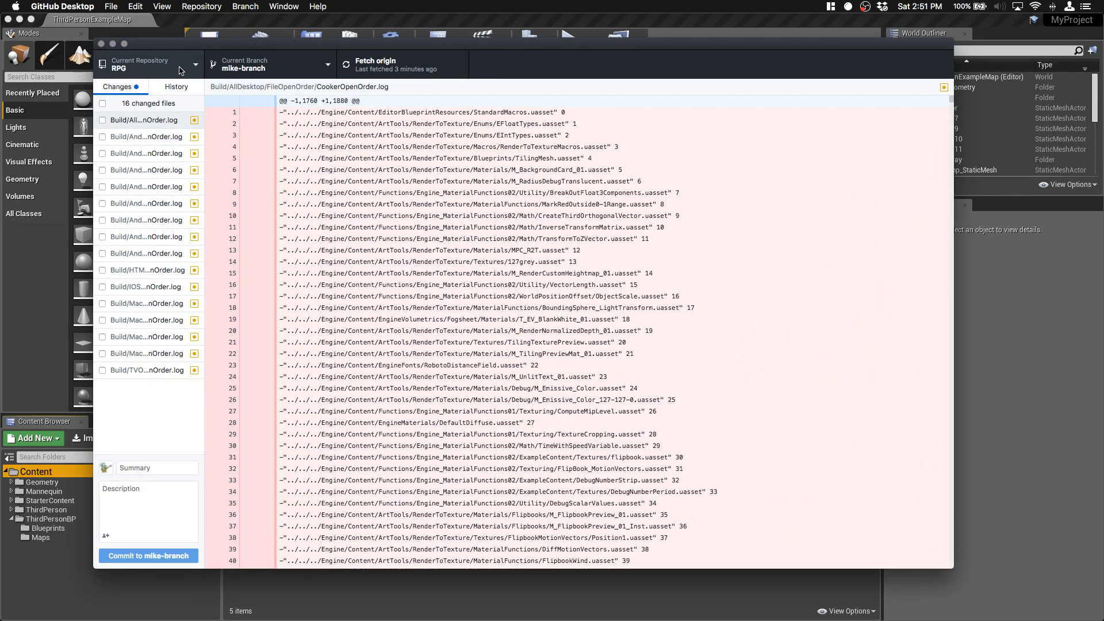
pyautogui.click(180, 70)
pyautogui.click(108, 6)
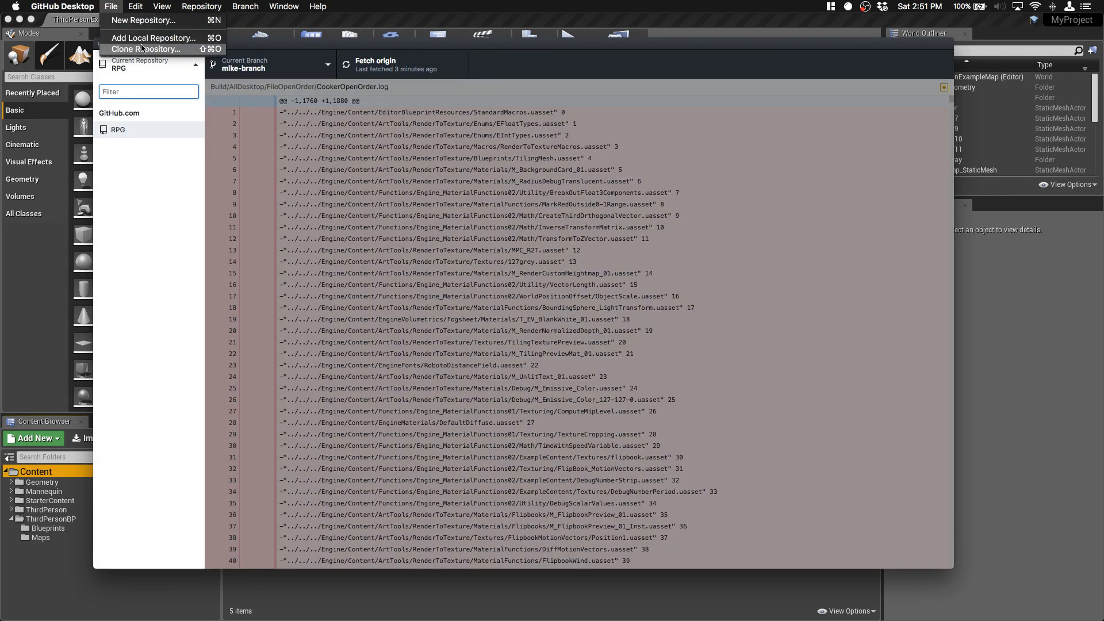
pyautogui.click(143, 20)
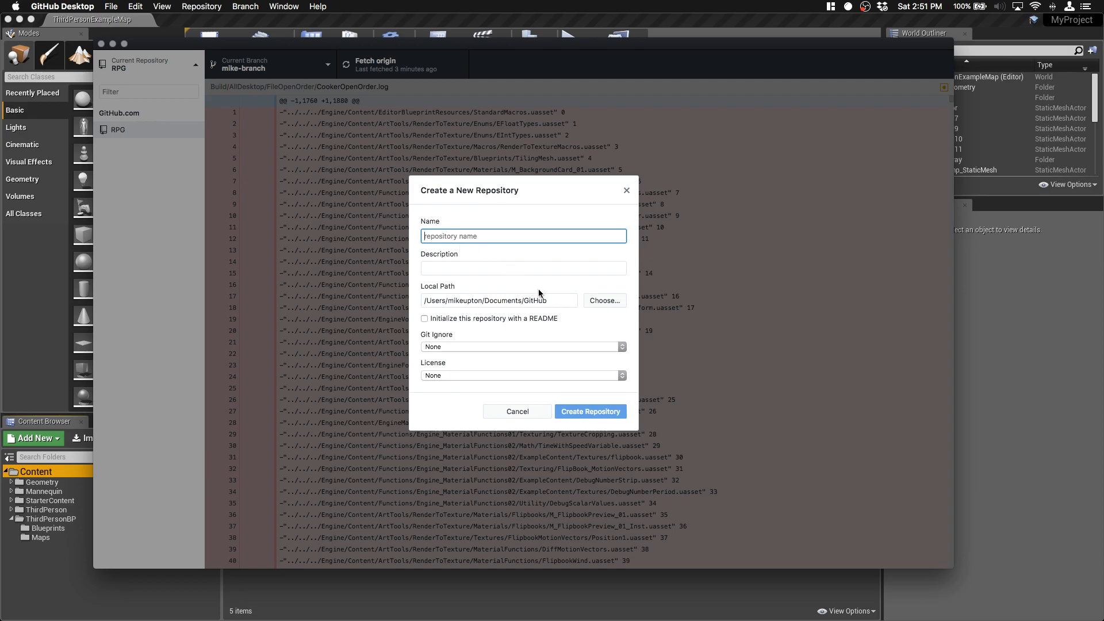
pyautogui.moveTo(554, 299); pyautogui.dragTo(416, 299)
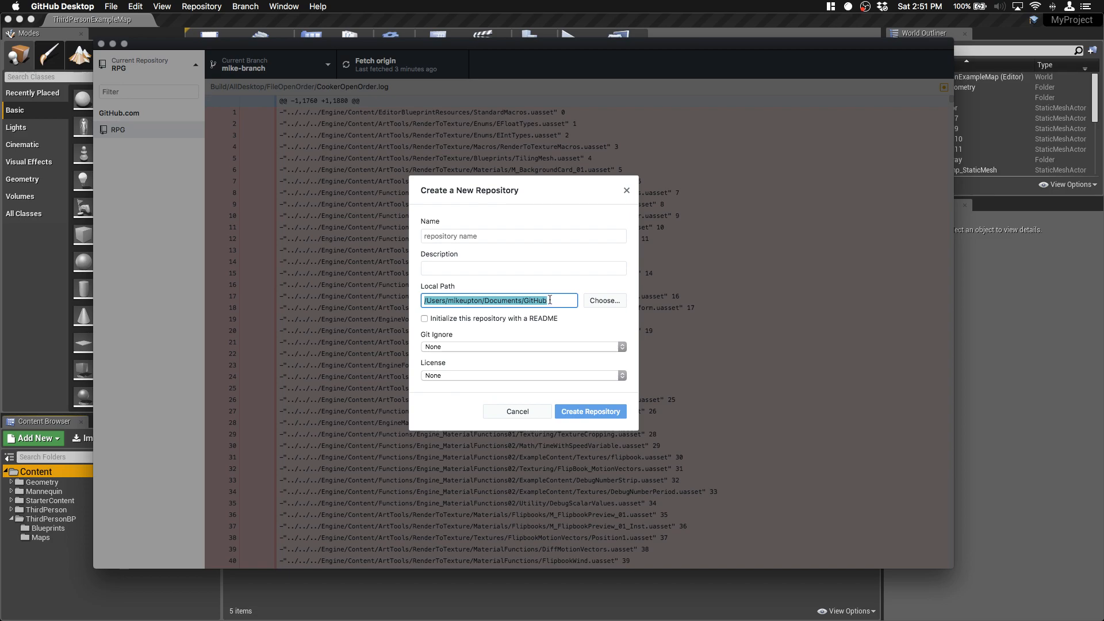
pyautogui.write('√')
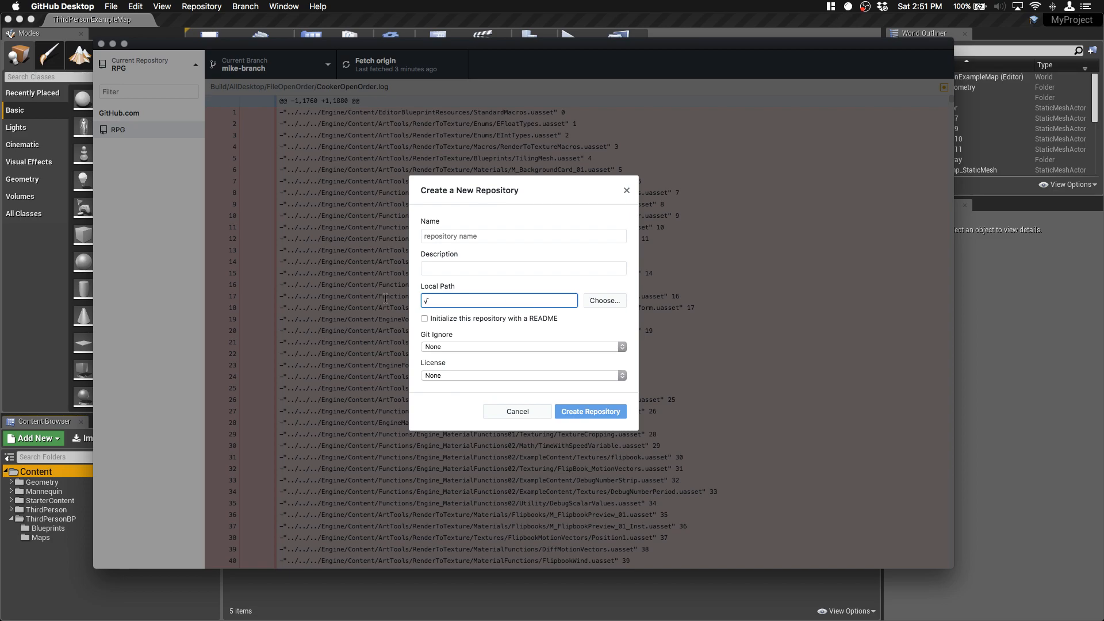
pyautogui.press('BackSpace')
# Step: Choose the MyProject folder inside Documents > Unreal Projects as the new repository's local path
pyautogui.click(604, 300)
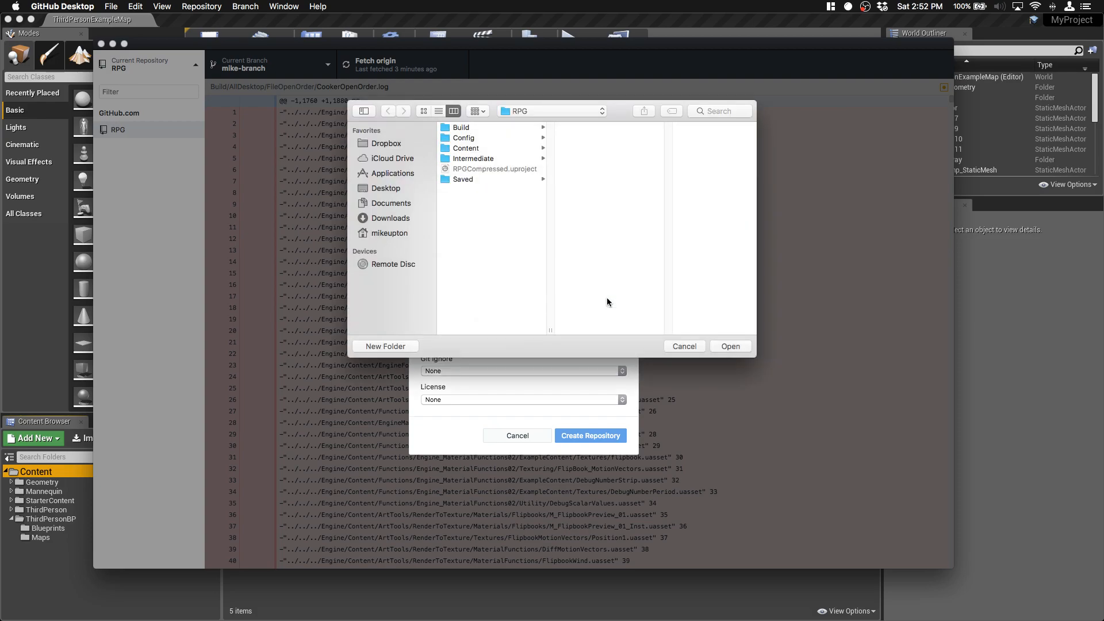
pyautogui.click(387, 232)
pyautogui.click(466, 160)
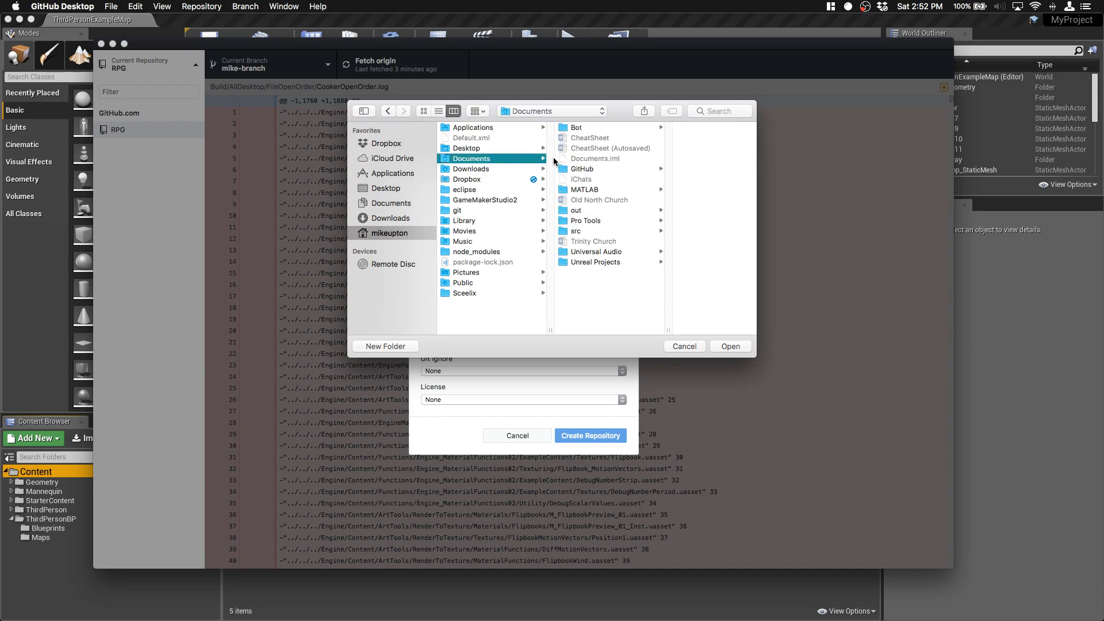
pyautogui.click(621, 262)
pyautogui.click(661, 127)
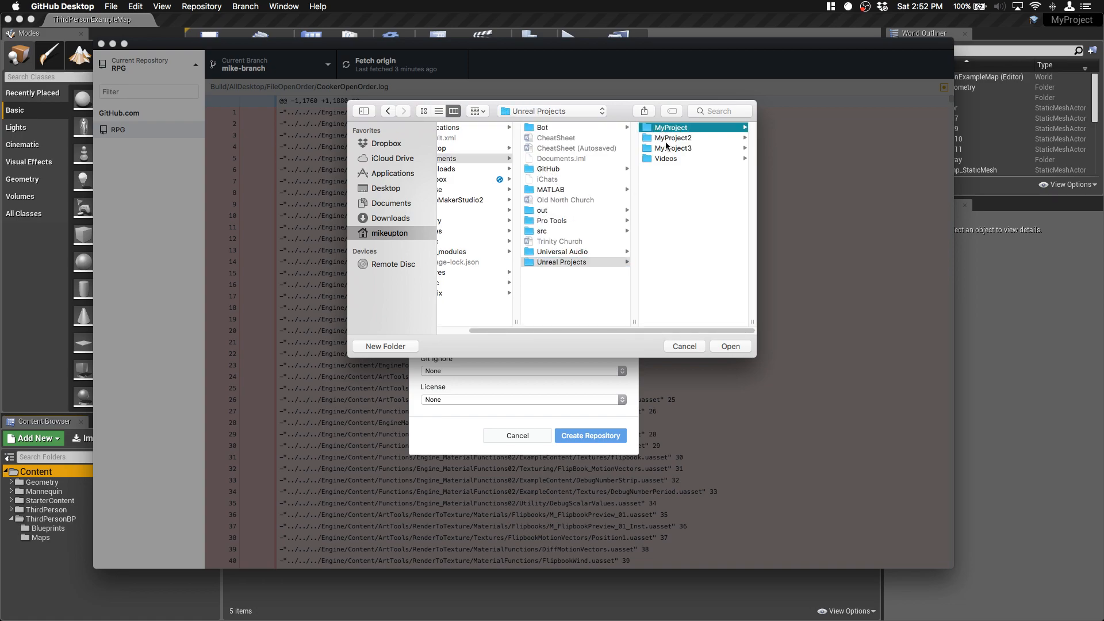
pyautogui.click(730, 346)
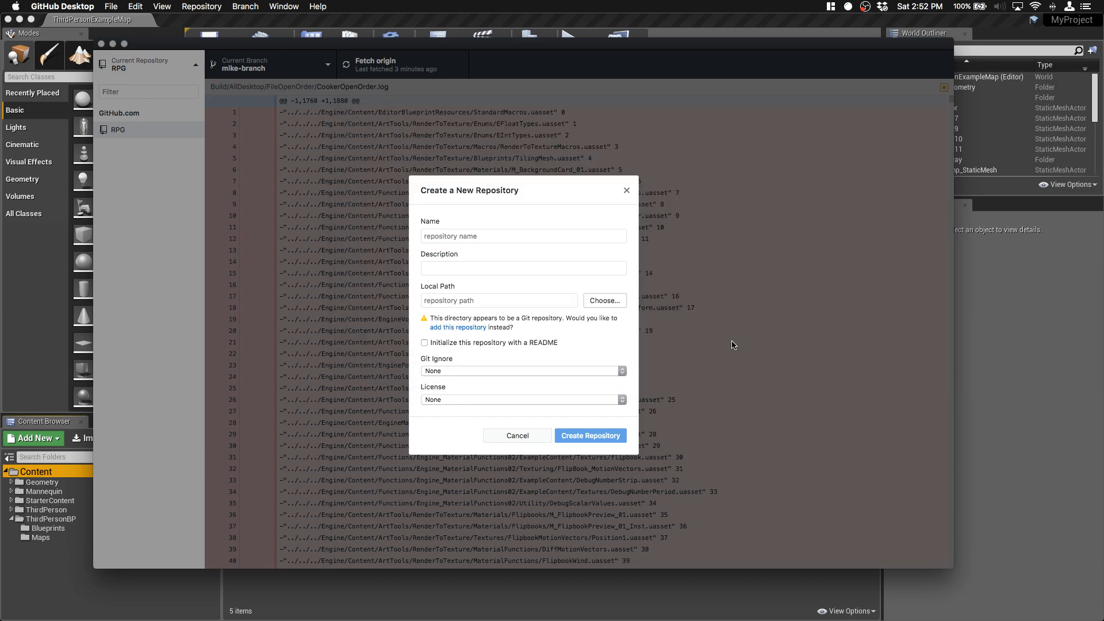
# Step: Name the new repository "New Project" and enter "description" as its description
pyautogui.click(480, 234)
pyautogui.write('New ')
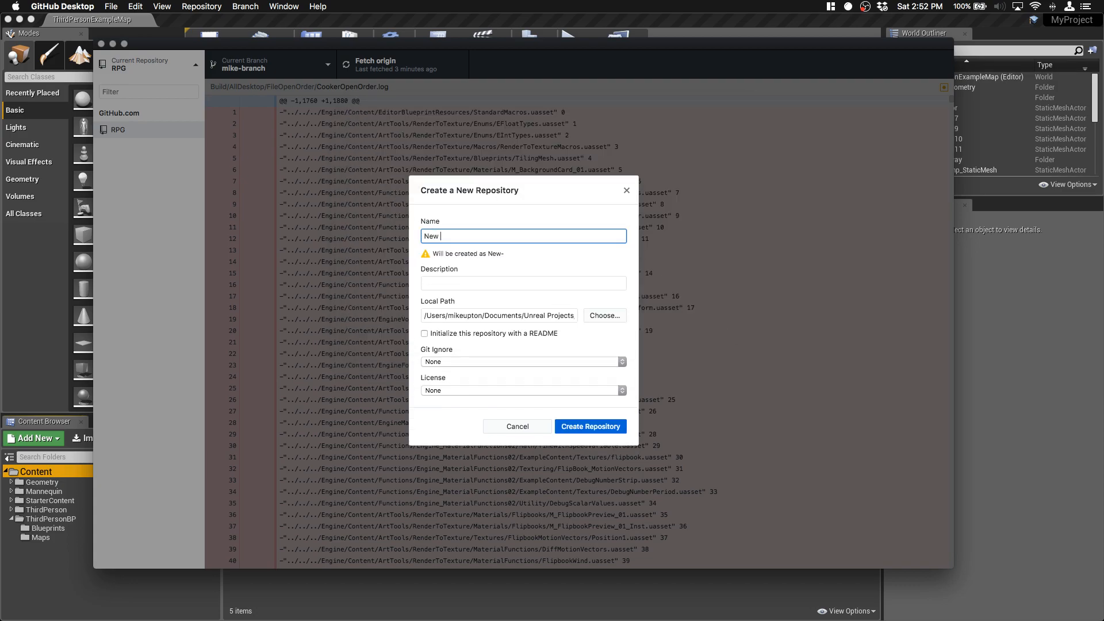
pyautogui.write('Project')
pyautogui.press('Tab')
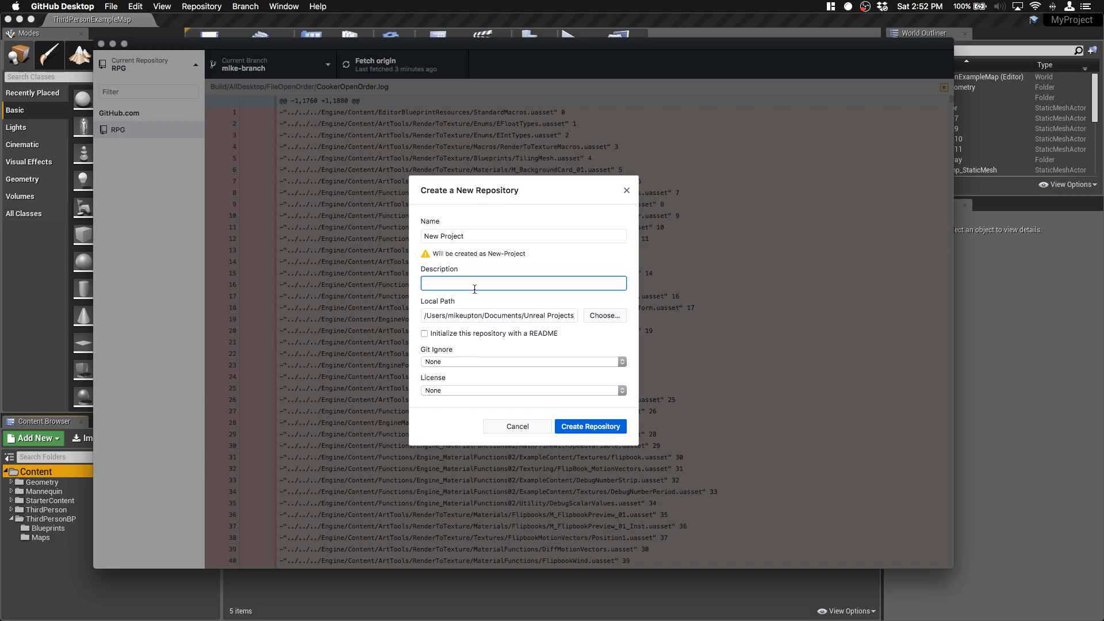
pyautogui.write('description')
pyautogui.click(448, 361)
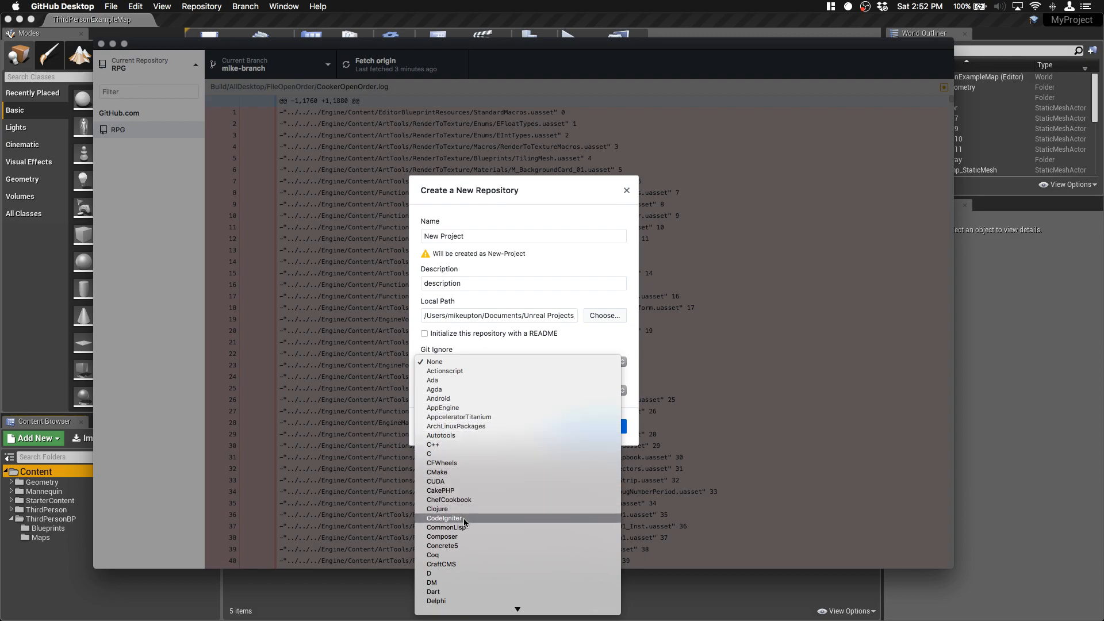
pyautogui.scroll(-5, 465, 527)
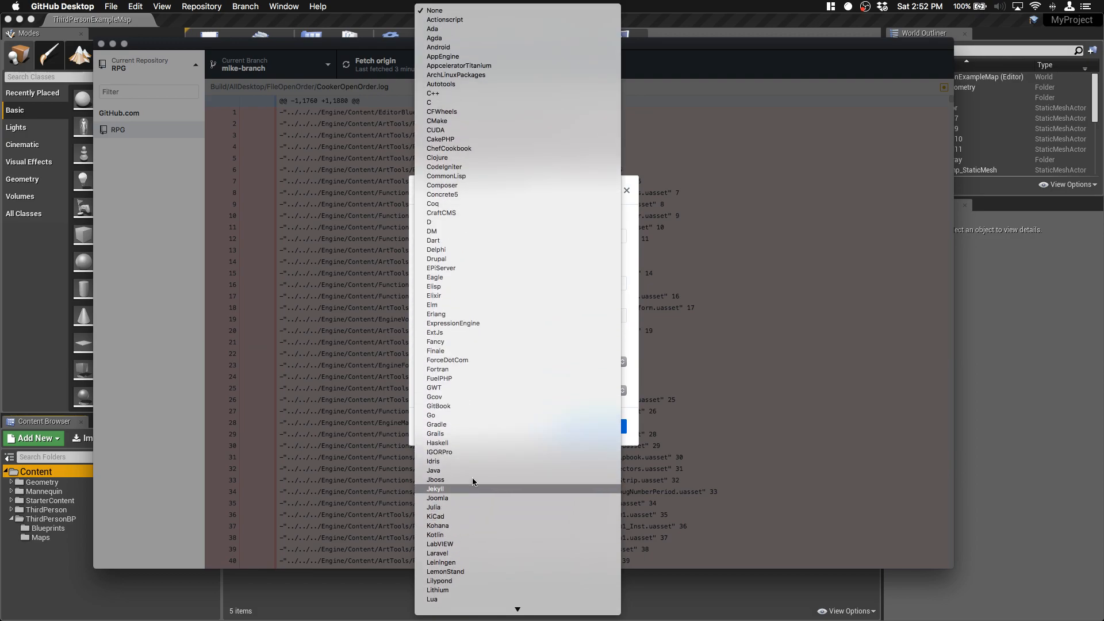
pyautogui.click(435, 11)
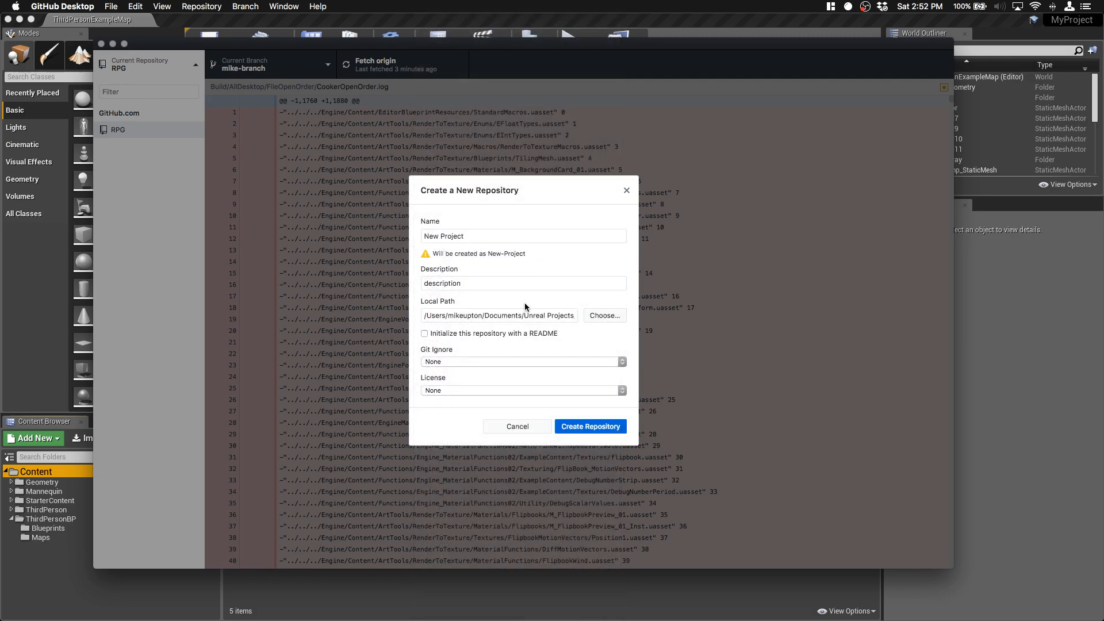
# Step: Set the Git Ignore template to UnrealEngine and create the repository
pyautogui.click(471, 362)
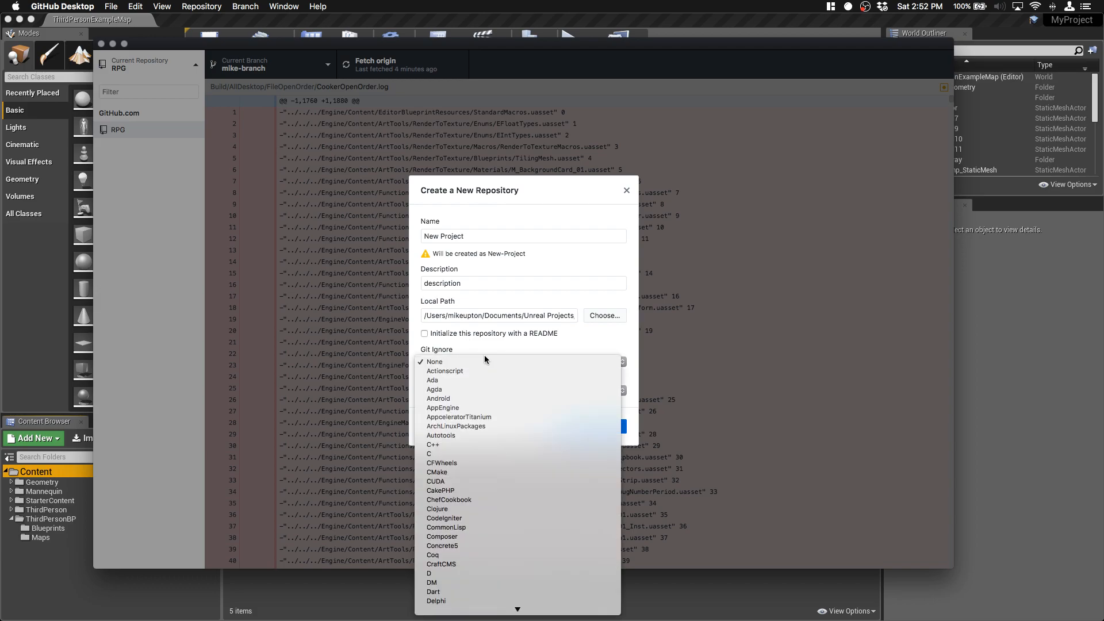
pyautogui.scroll(-5, 530, 509)
pyautogui.scroll(-10, 530, 509)
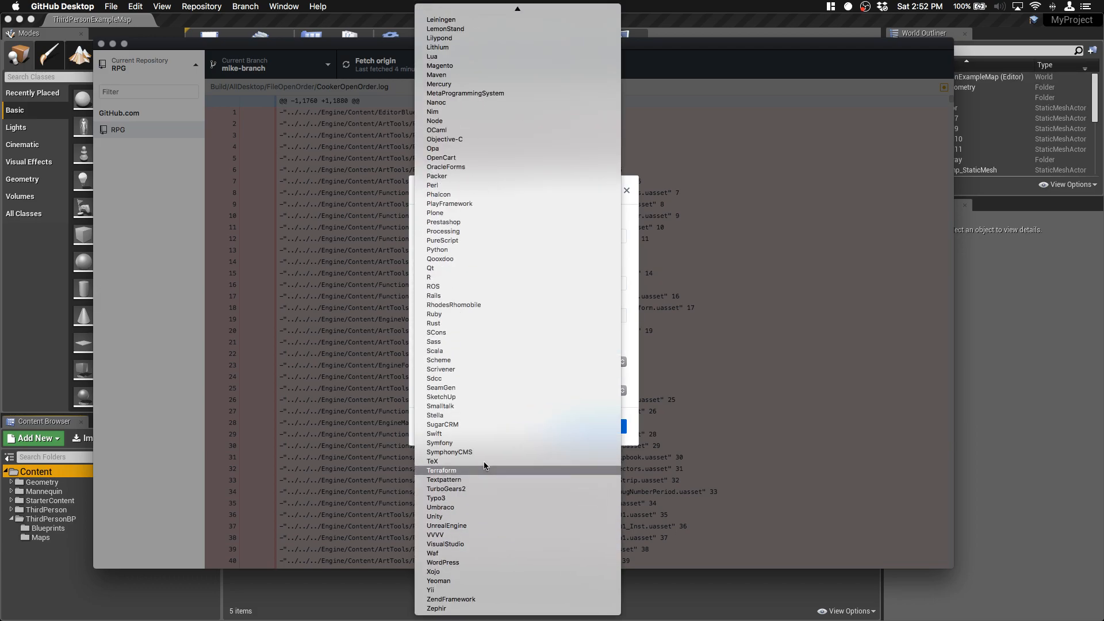
pyautogui.click(464, 526)
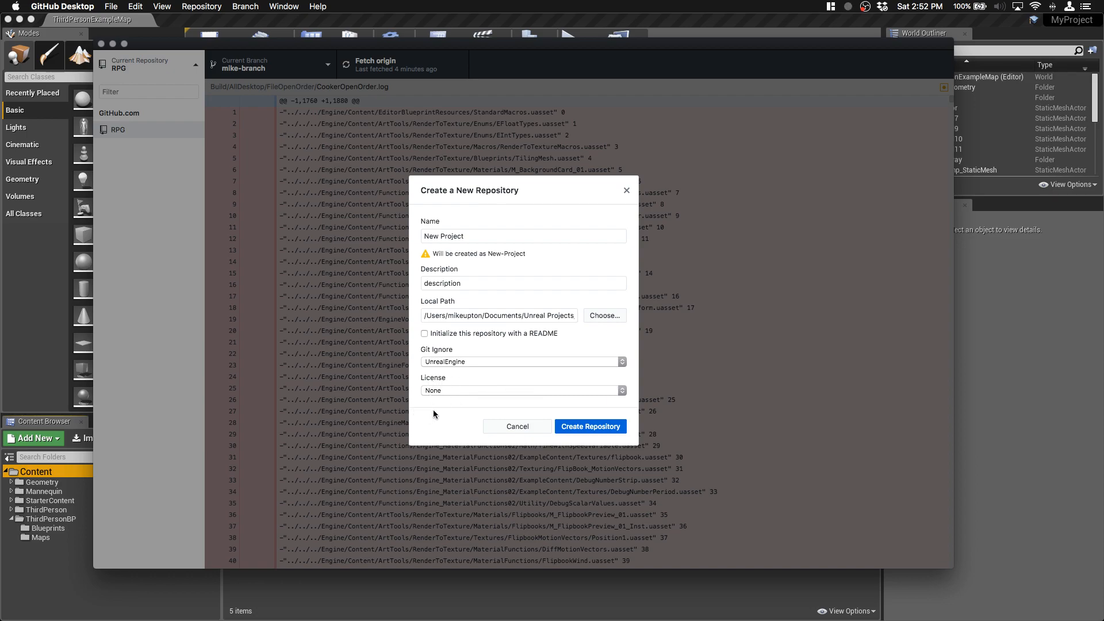
pyautogui.click(570, 427)
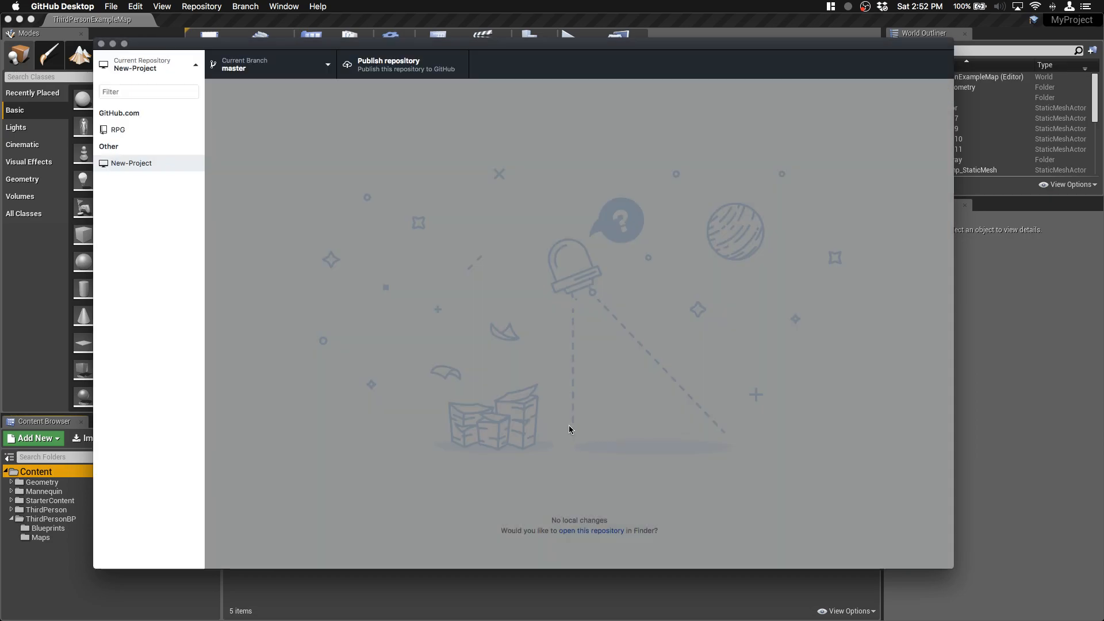
# Step: Check the New-Project repository's commit history and return to its list of uncommitted changes
pyautogui.click(321, 325)
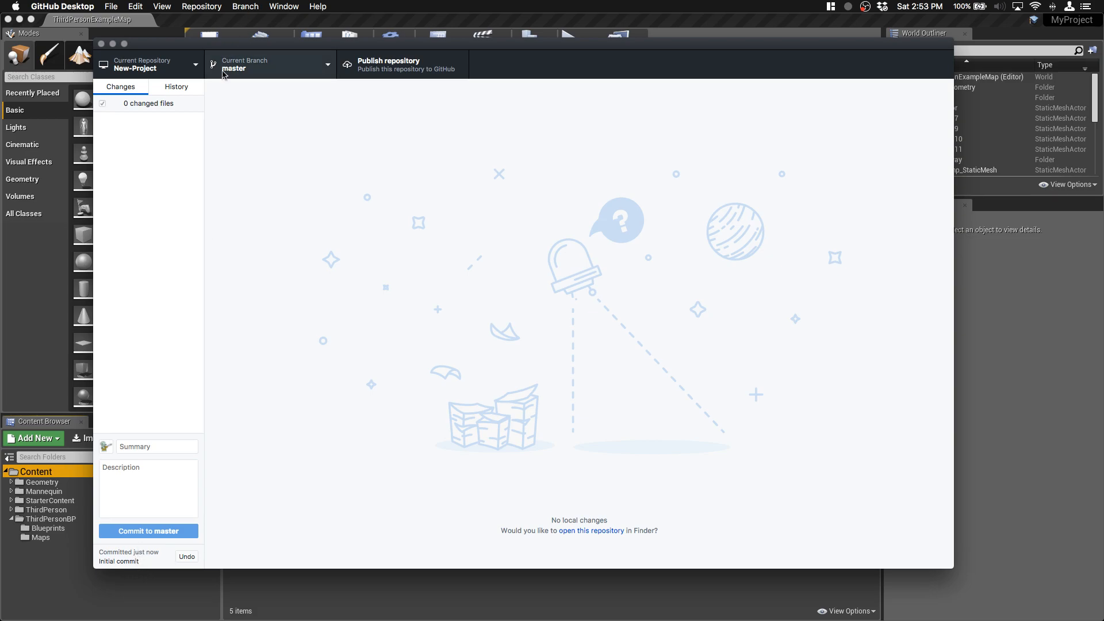
pyautogui.click(182, 92)
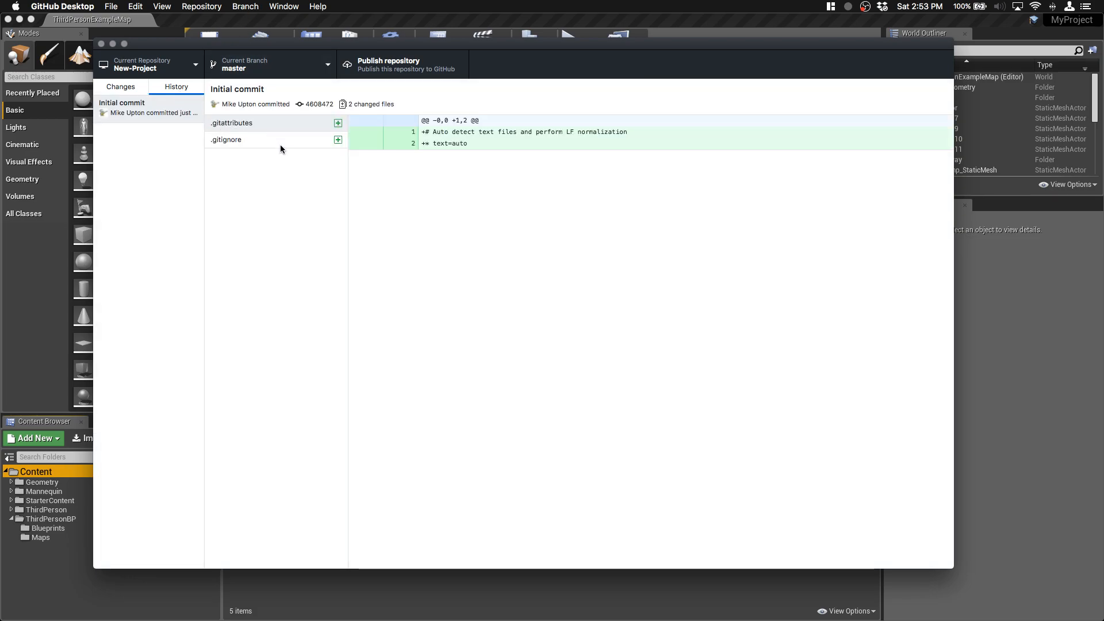
pyautogui.click(129, 87)
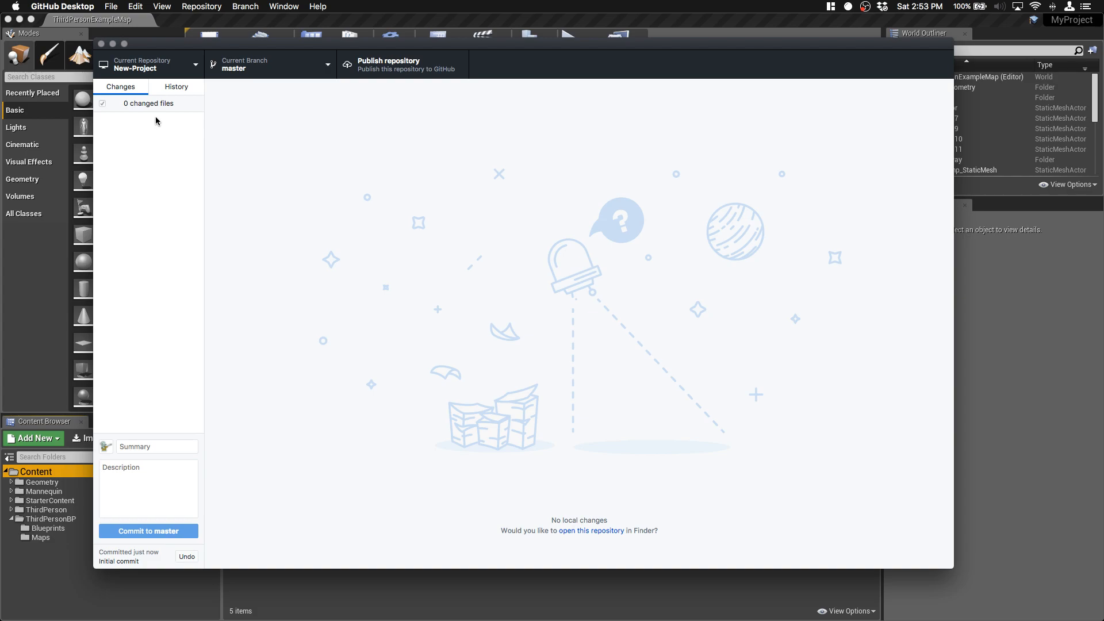
# Step: Switch to Unreal Editor, save the current level, and return to GitHub Desktop
pyautogui.click(50, 590)
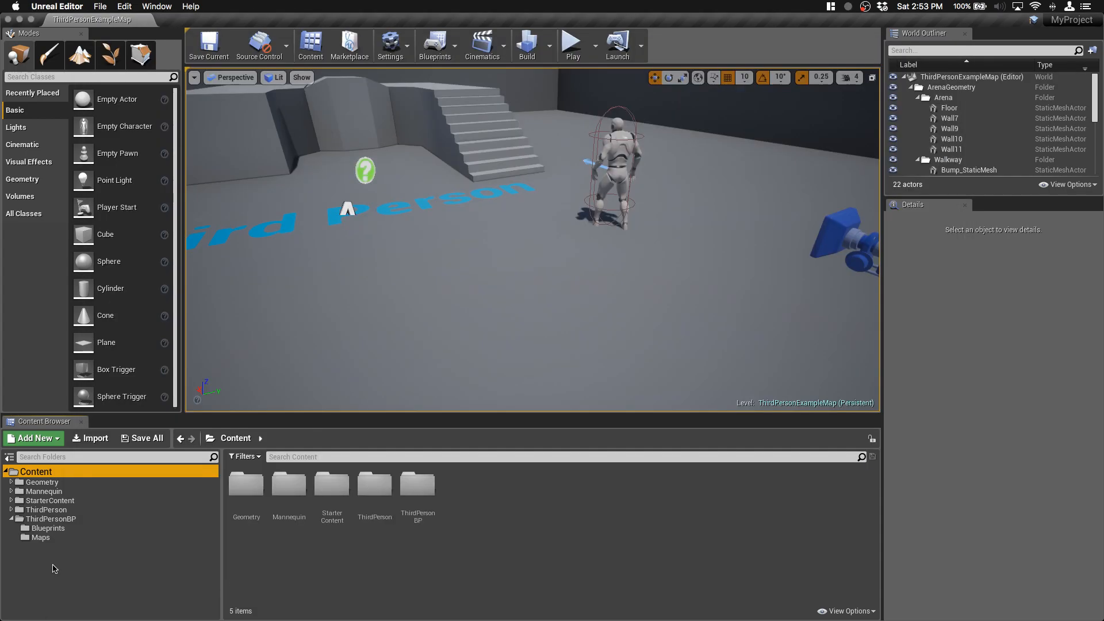
pyautogui.click(210, 46)
pyautogui.moveTo(325, 620)
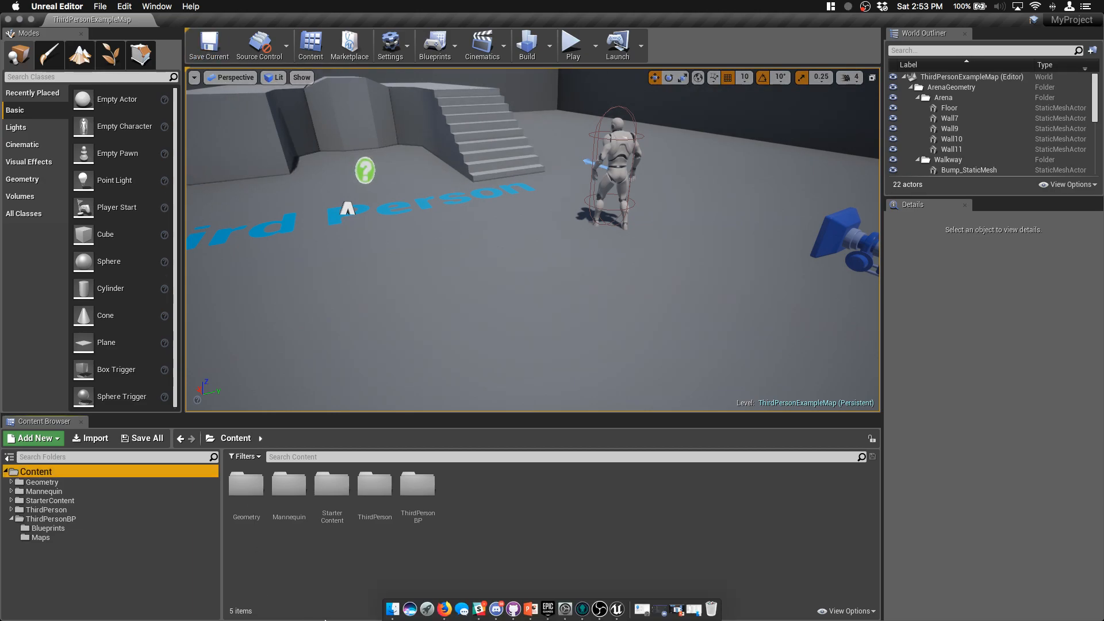
pyautogui.click(514, 608)
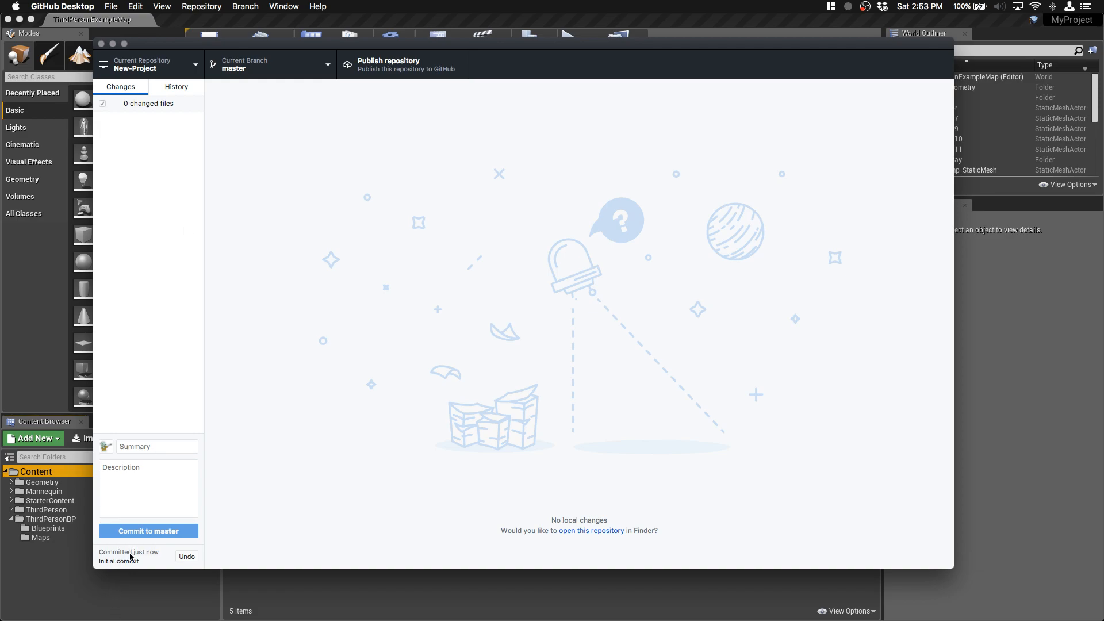
# Step: Examine the .gitattributes and .gitignore files in the New-Project repository's initial commit
pyautogui.click(181, 97)
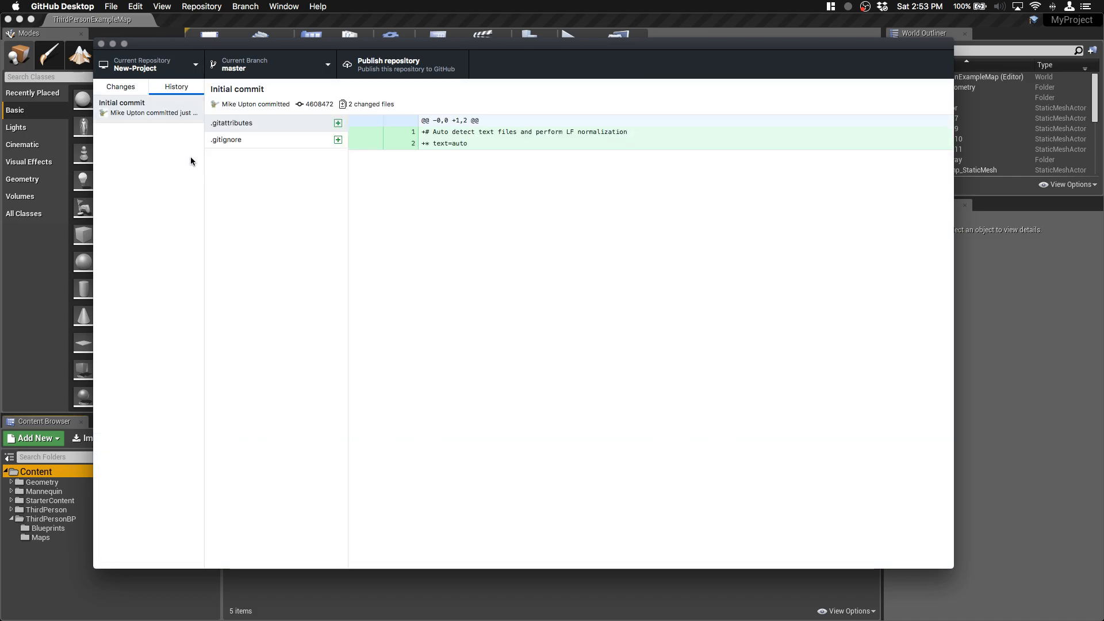
pyautogui.click(230, 141)
pyautogui.click(234, 125)
pyautogui.click(237, 142)
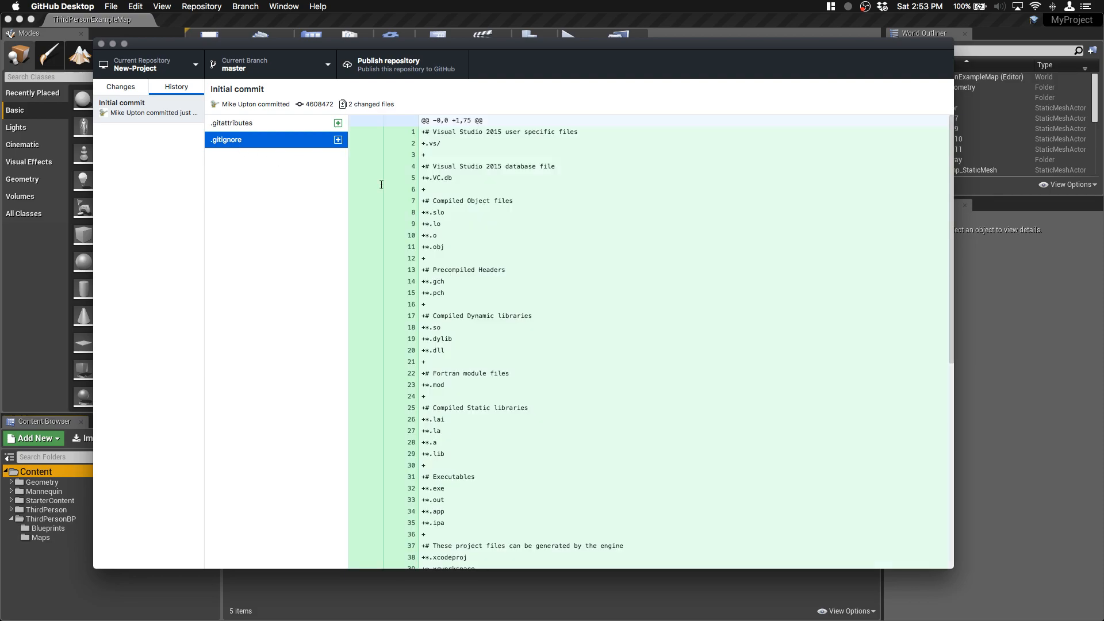
pyautogui.scroll(-5, 460, 212)
pyautogui.scroll(-3, 460, 213)
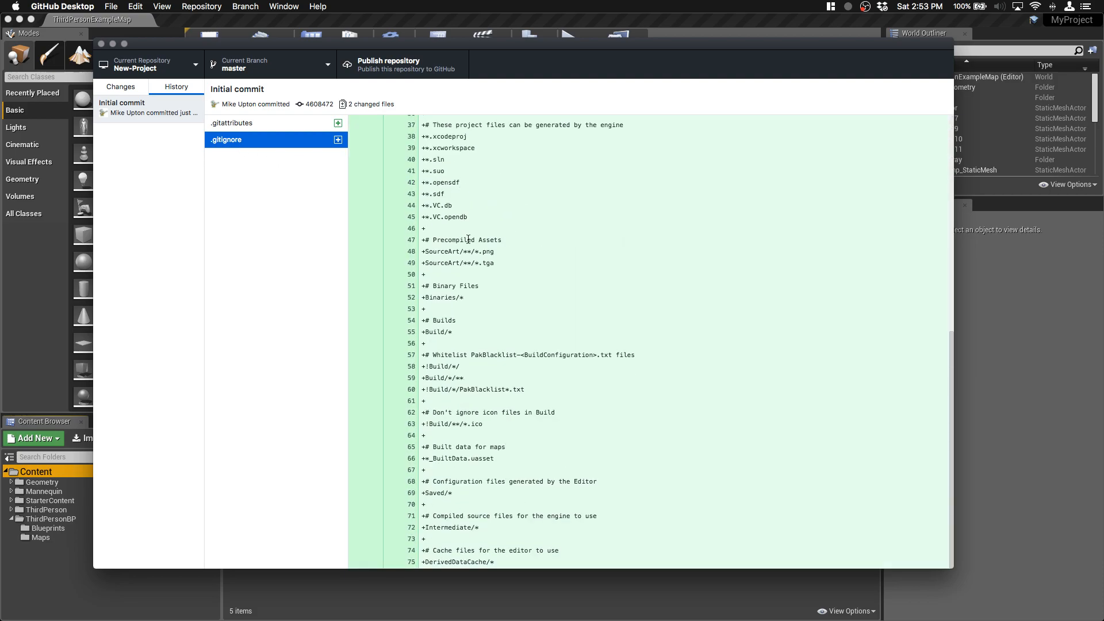
pyautogui.scroll(10, 468, 241)
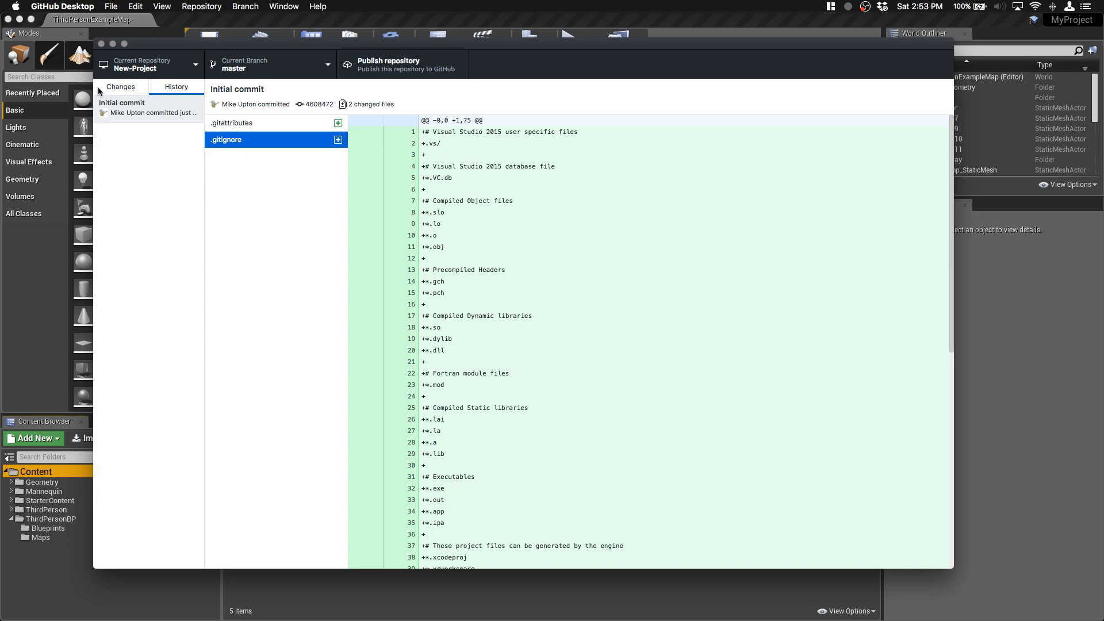
# Step: Publish the New-Project repository to GitHub.com with the description "description", keeping the code private and the organization set to None
pyautogui.click(122, 90)
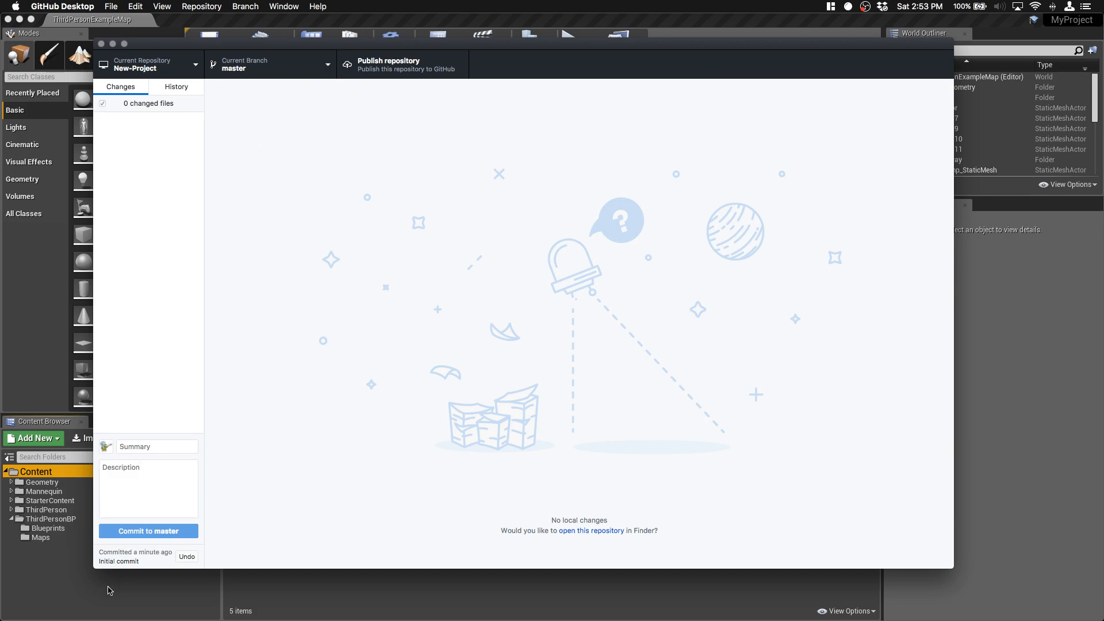
pyautogui.click(410, 65)
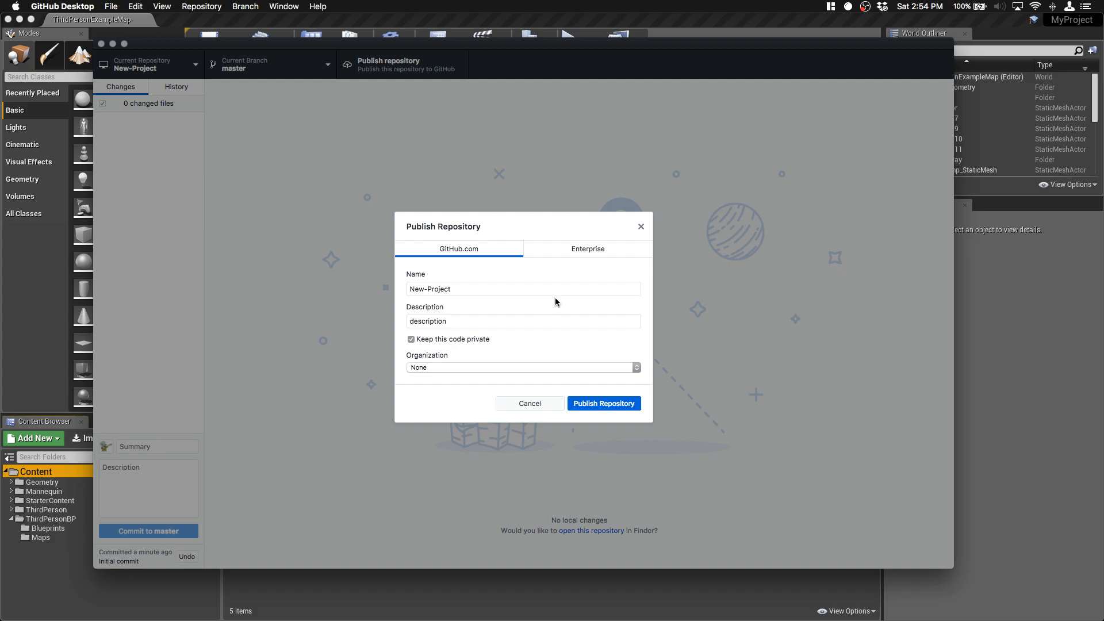
pyautogui.click(609, 405)
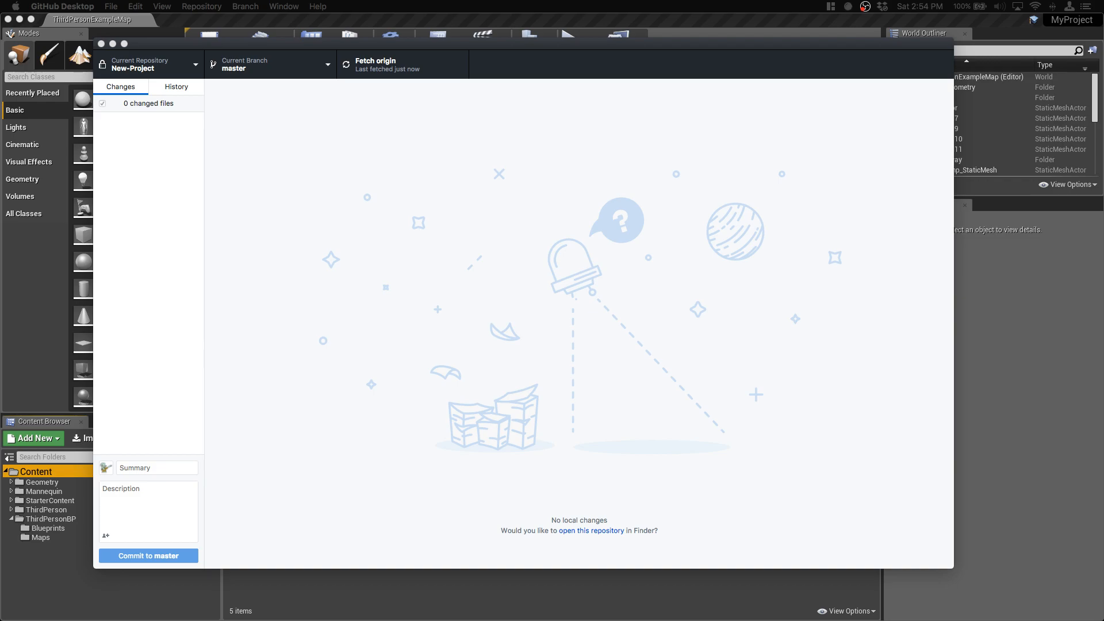
# Step: Bring up the Firefox window at full size, view the published New-Project page on GitHub, and put the browser away
pyautogui.moveTo(0, 44); pyautogui.dragTo(531, 54)
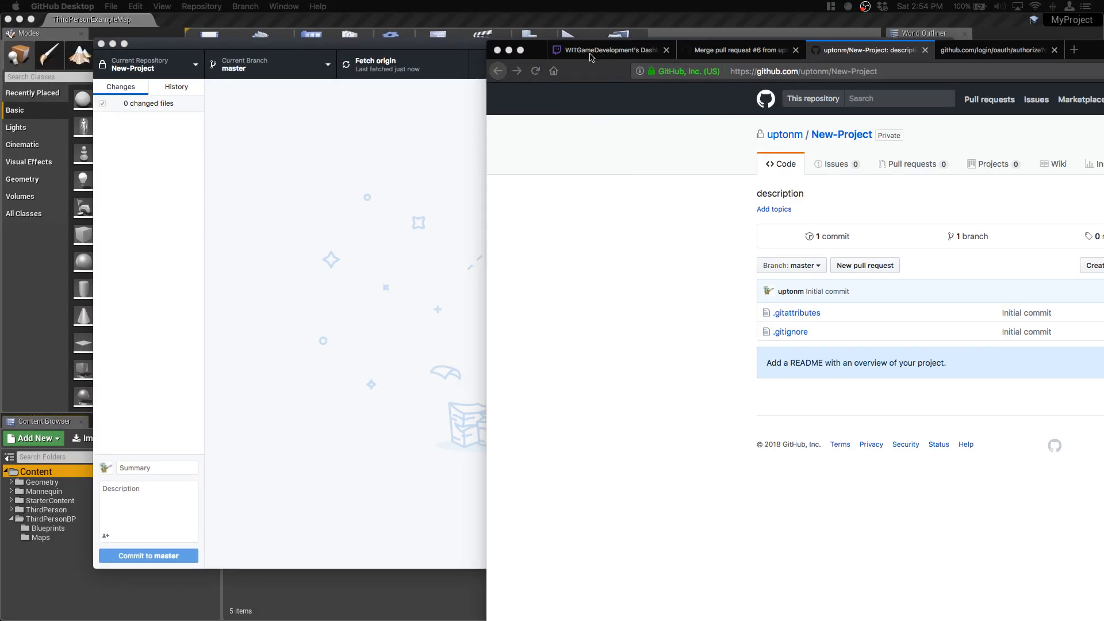
pyautogui.click(521, 50)
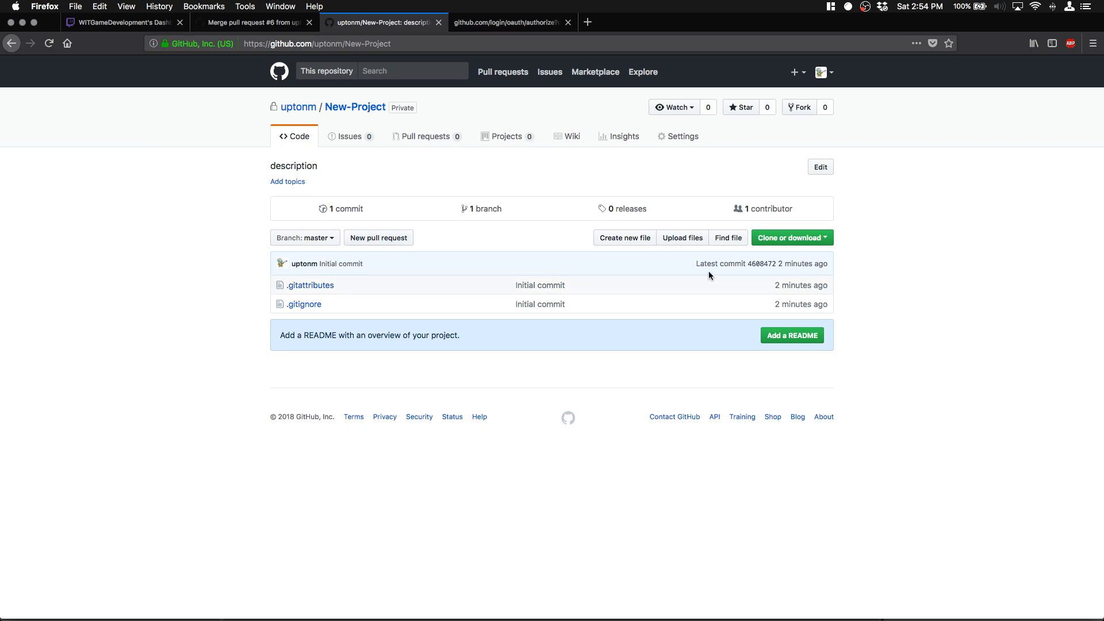
pyautogui.click(34, 23)
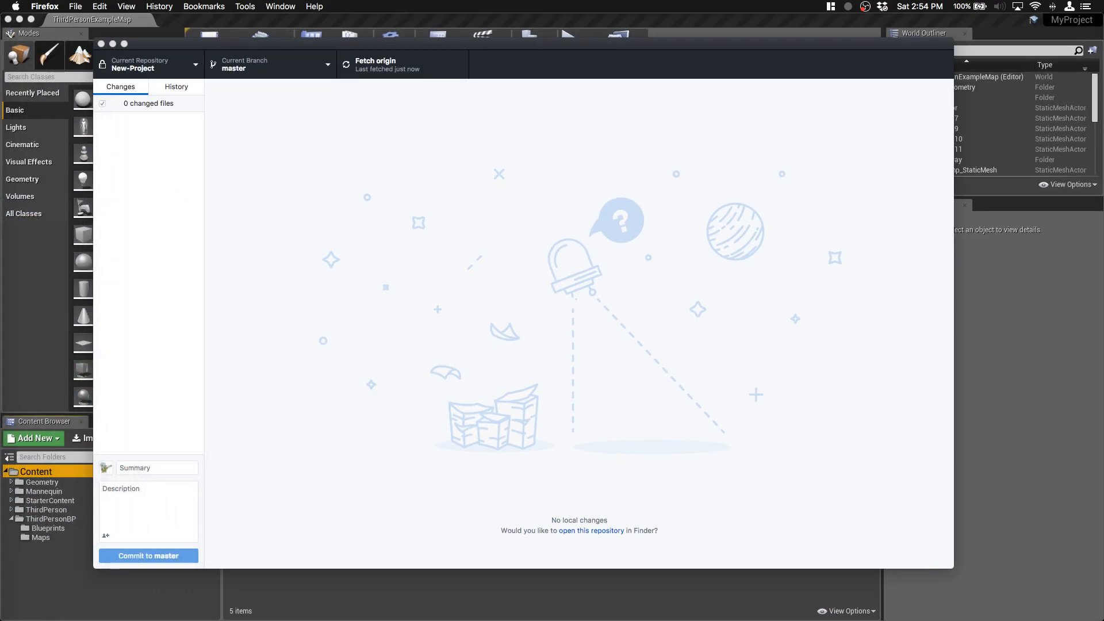
# Step: Close the Unreal Editor window for MyProject and the GitHub Desktop window
pyautogui.click(375, 595)
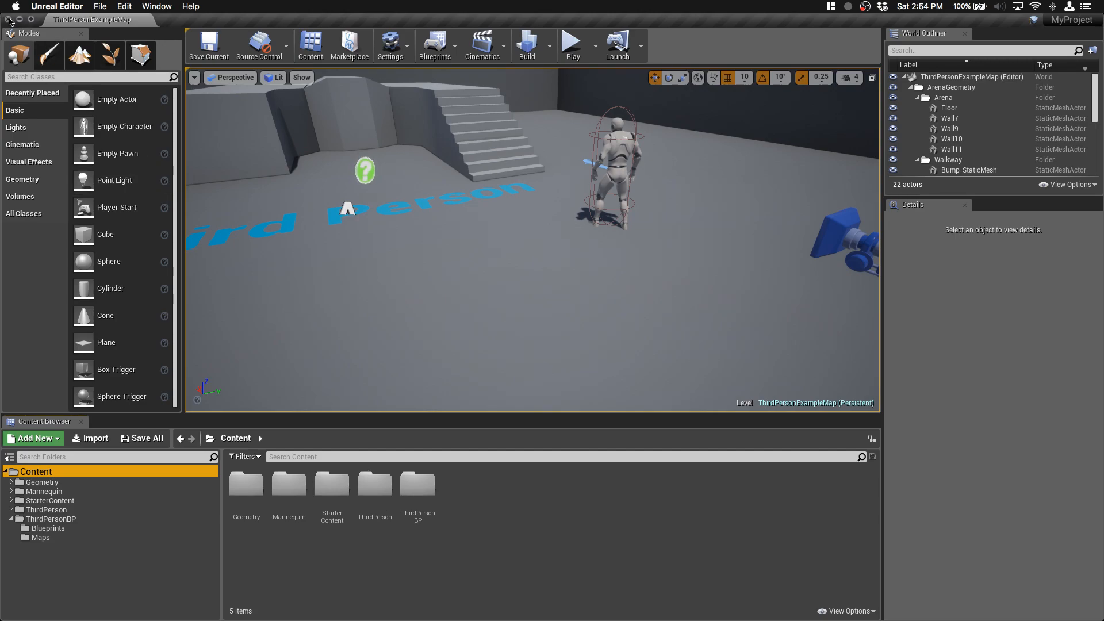
pyautogui.click(9, 19)
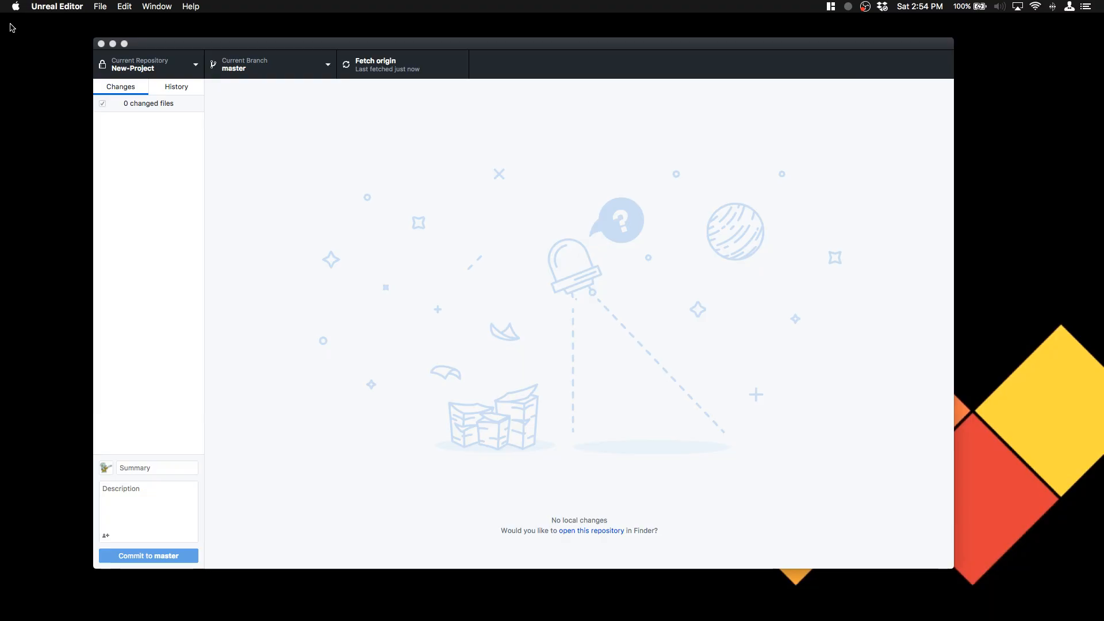
pyautogui.click(101, 44)
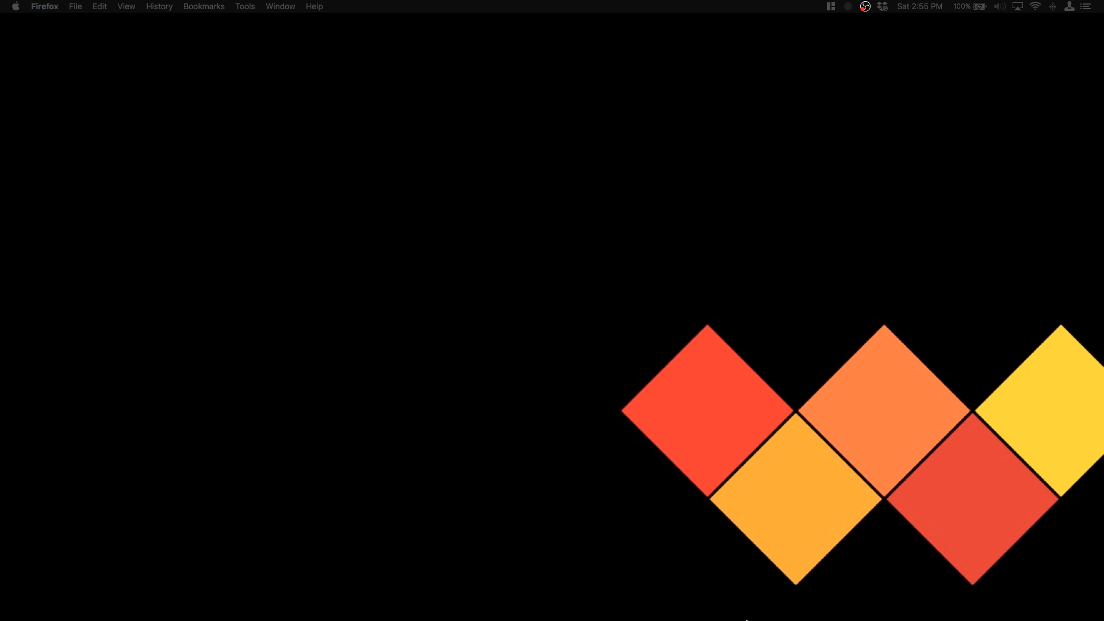
# Step: Switch to the GitLecture PowerPoint slide show and advance from the Interface slide to the Best Practices slide
pyautogui.moveTo(734, 619)
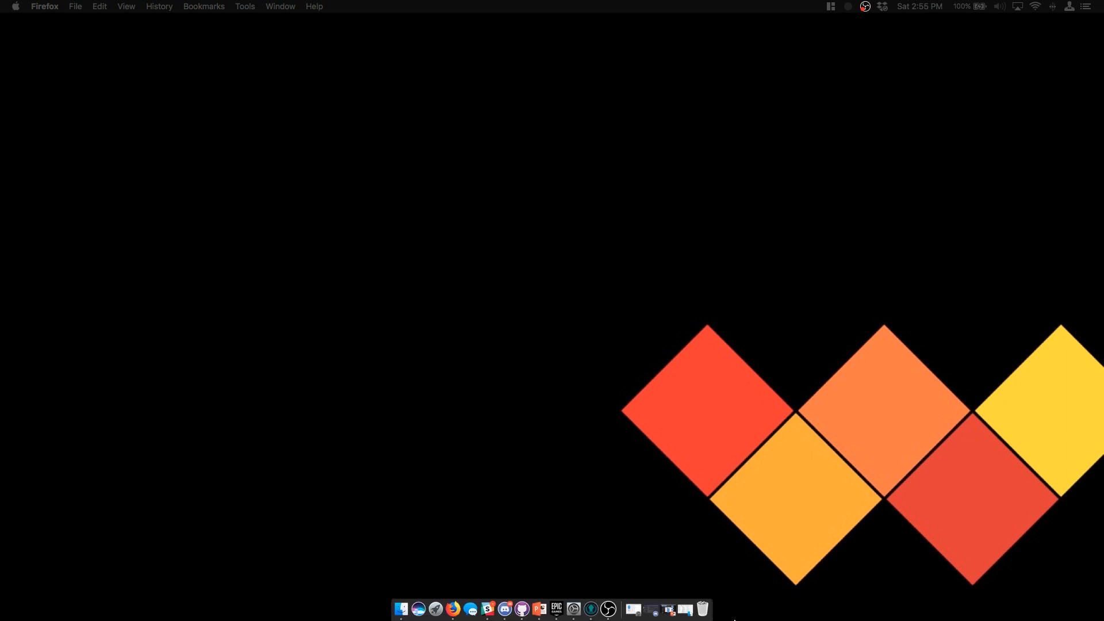
pyautogui.click(666, 613)
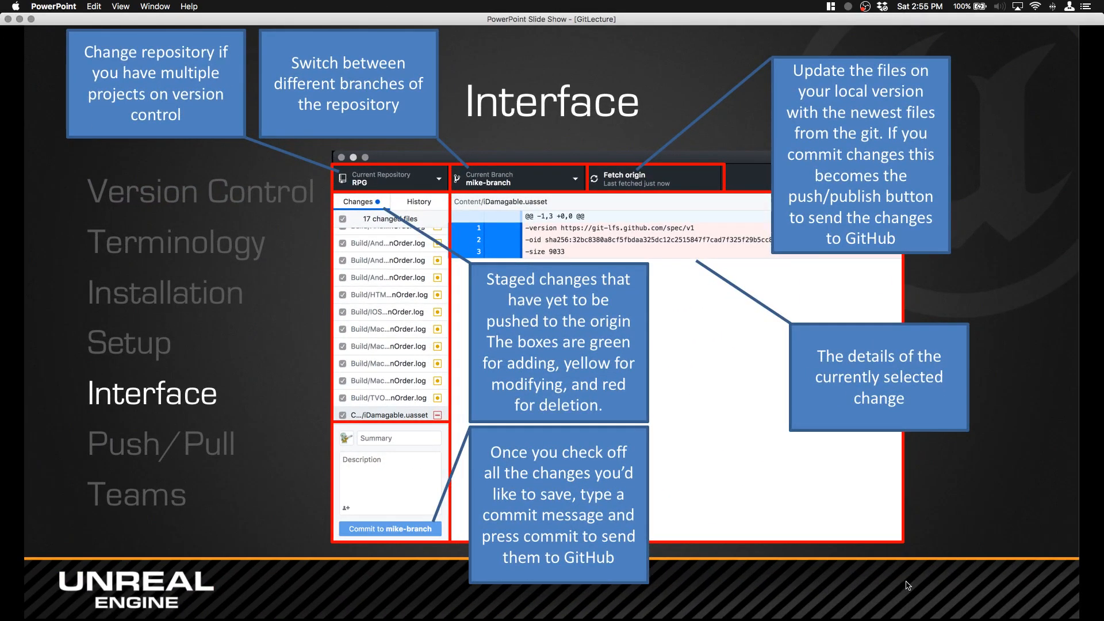
pyautogui.click(937, 573)
pyautogui.click(951, 568)
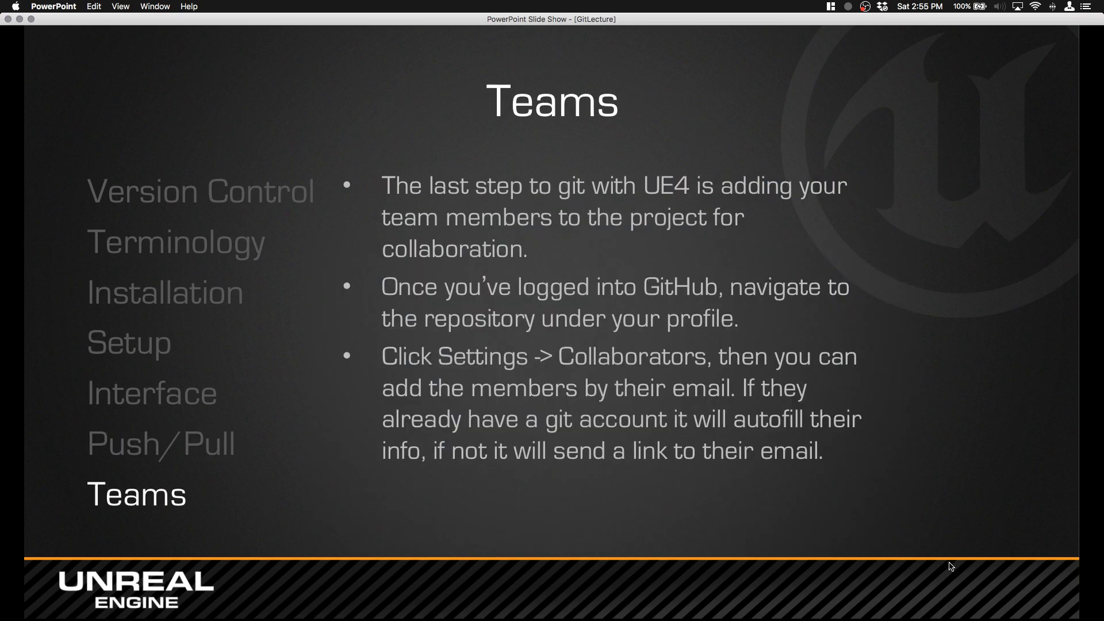
pyautogui.click(951, 567)
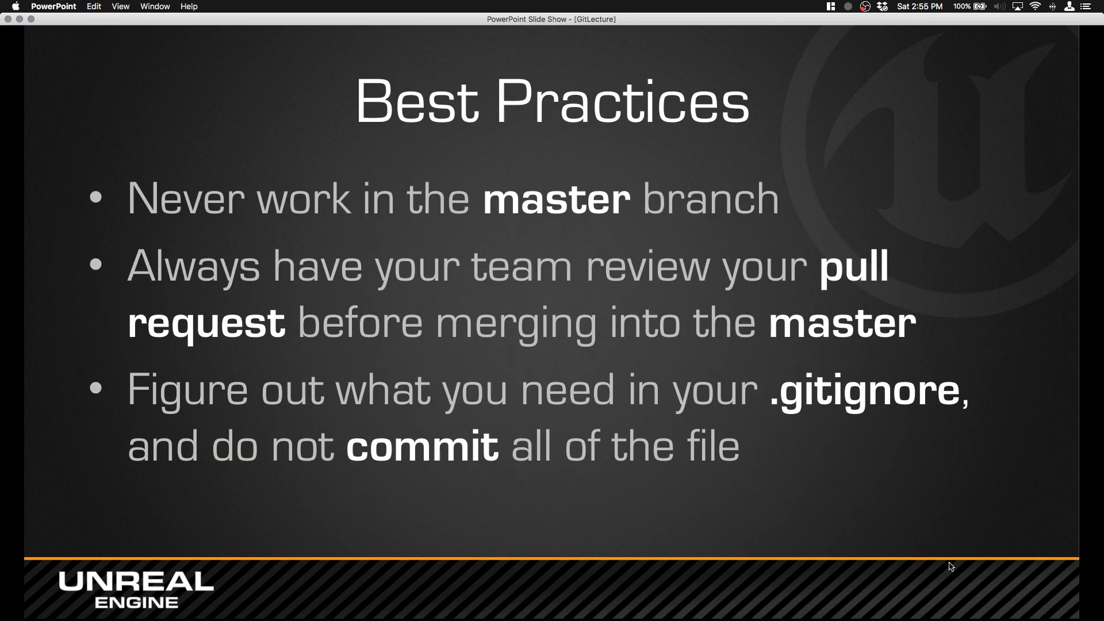